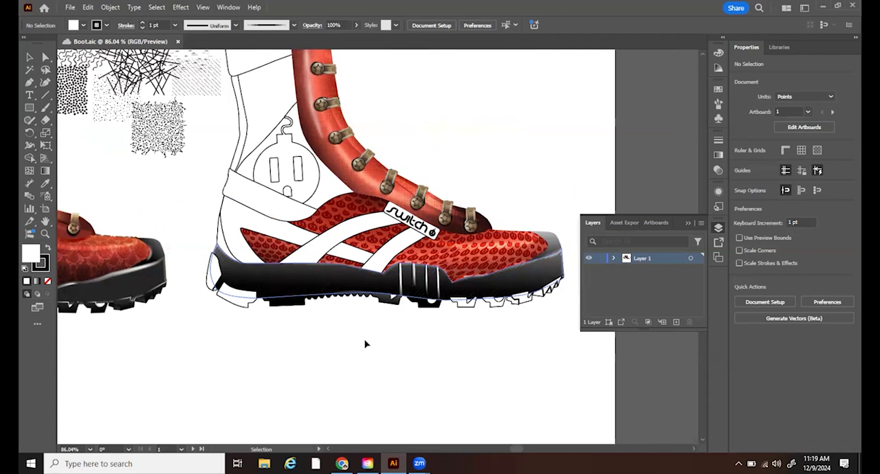
# - Examine the finished boot's straps, stitching and Switch label up close
pyautogui.press('space')
pyautogui.moveTo(394, 319); pyautogui.dragTo(592, 291)
pyautogui.click(46, 234)
pyautogui.click(284, 317)
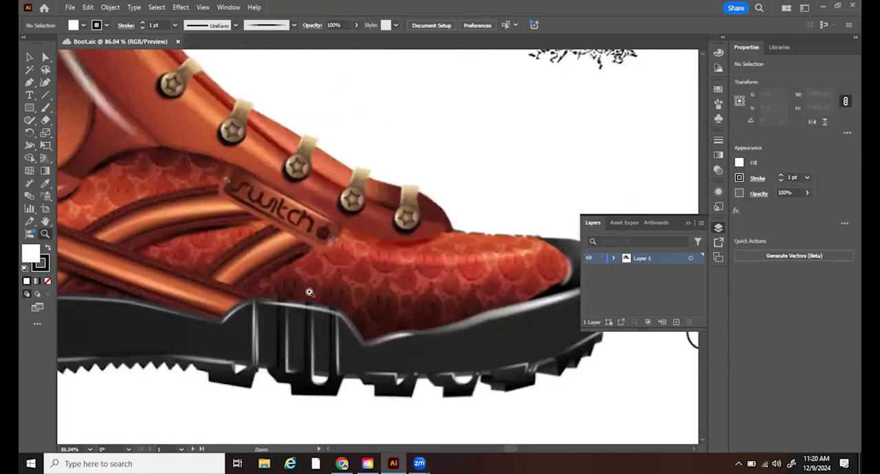
pyautogui.click(211, 219)
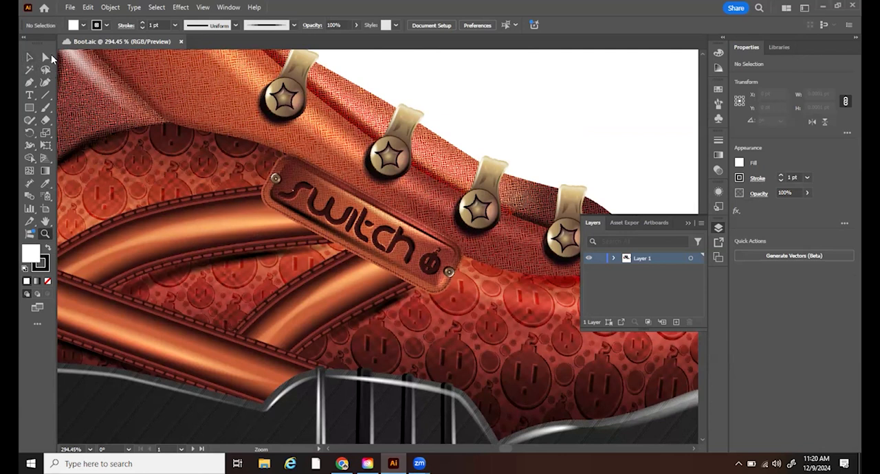
pyautogui.moveTo(173, 144); pyautogui.dragTo(305, 136)
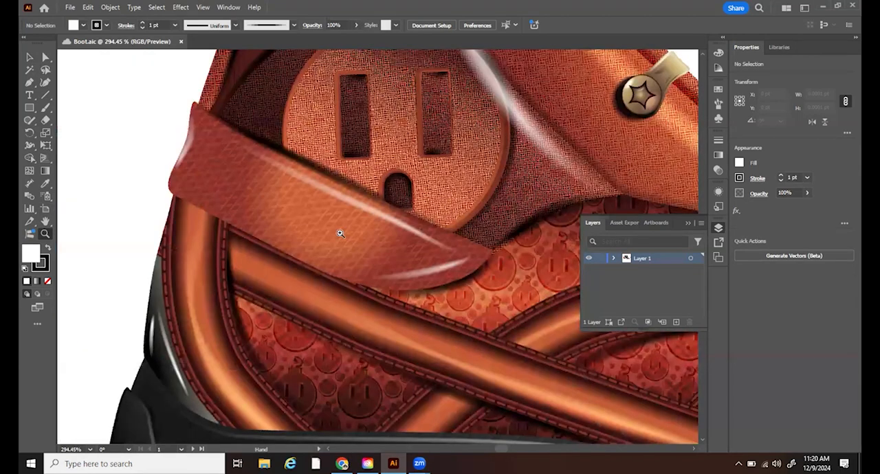
pyautogui.moveTo(207, 180); pyautogui.dragTo(339, 232)
pyautogui.moveTo(292, 260); pyautogui.dragTo(256, 249)
pyautogui.moveTo(187, 236); pyautogui.dragTo(79, 210)
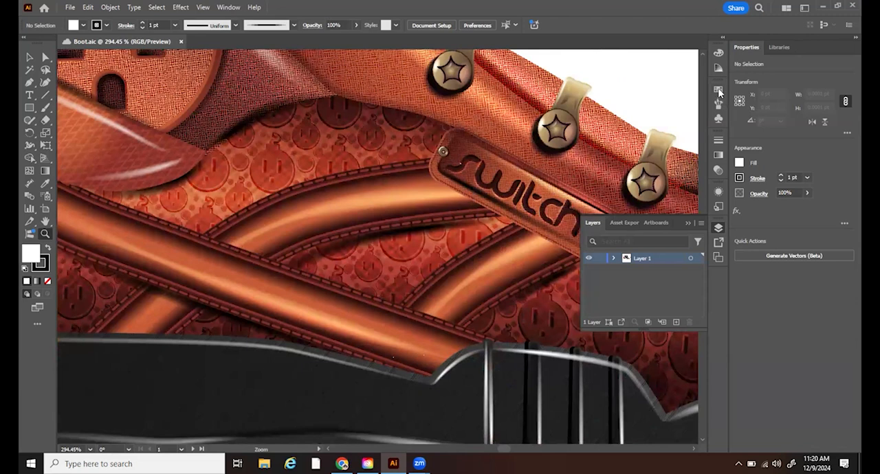
# - Sample the strap's dark brown edge and its orange middle from the finished boot and save both colours as swatches
pyautogui.click(718, 91)
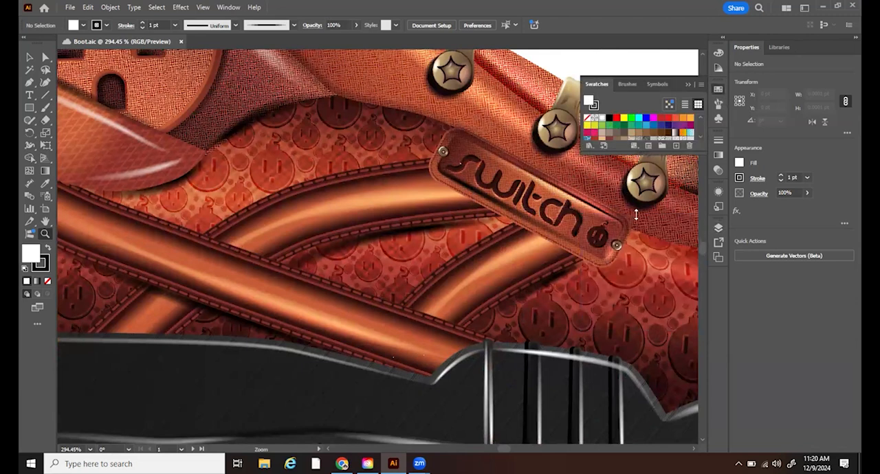
pyautogui.moveTo(636, 216); pyautogui.dragTo(636, 268)
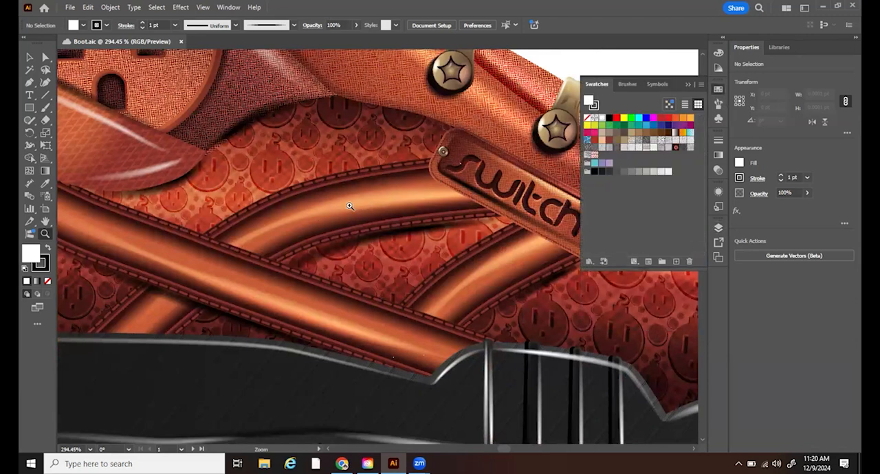
pyautogui.press('i')
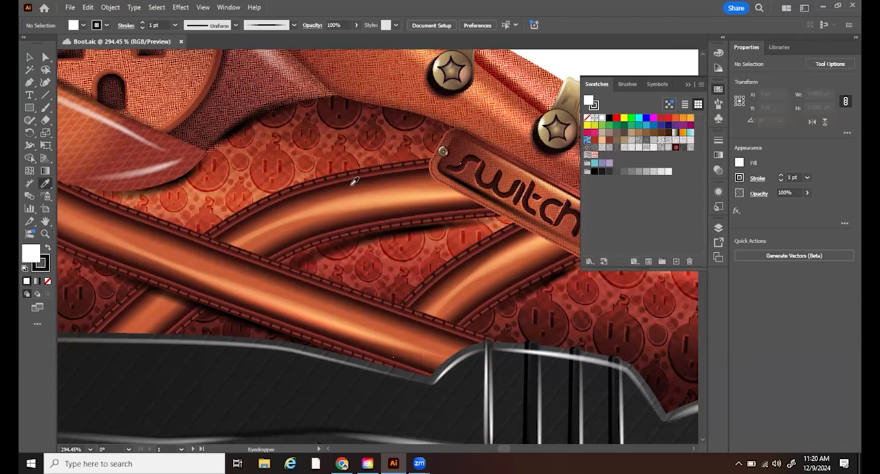
pyautogui.click(357, 177)
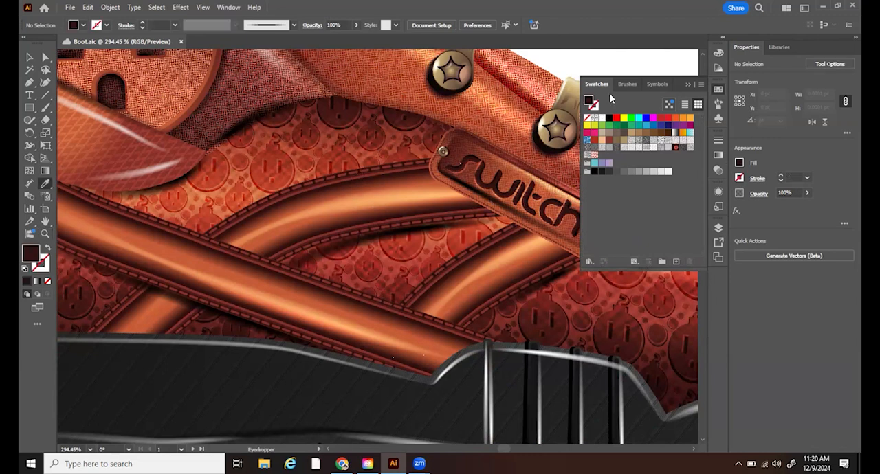
pyautogui.moveTo(639, 158)
pyautogui.mouseDown()
pyautogui.moveTo(605, 161)
pyautogui.moveTo(637, 165)
pyautogui.mouseUp()
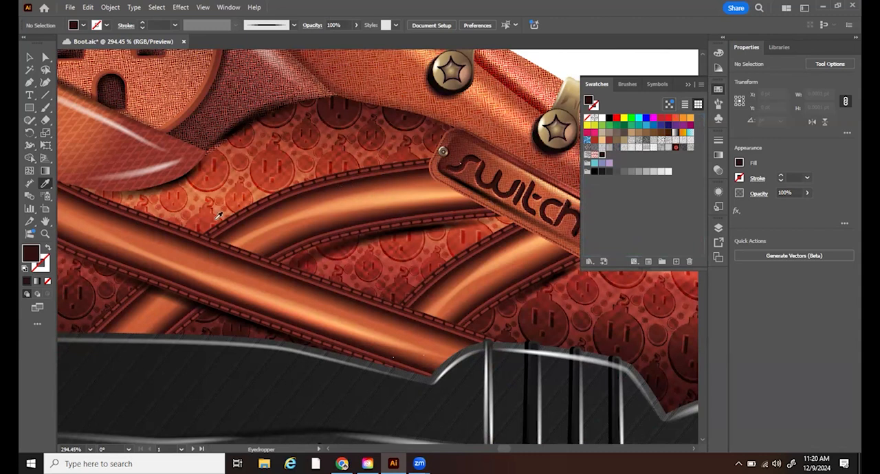
pyautogui.click(153, 316)
pyautogui.moveTo(592, 103); pyautogui.dragTo(617, 162)
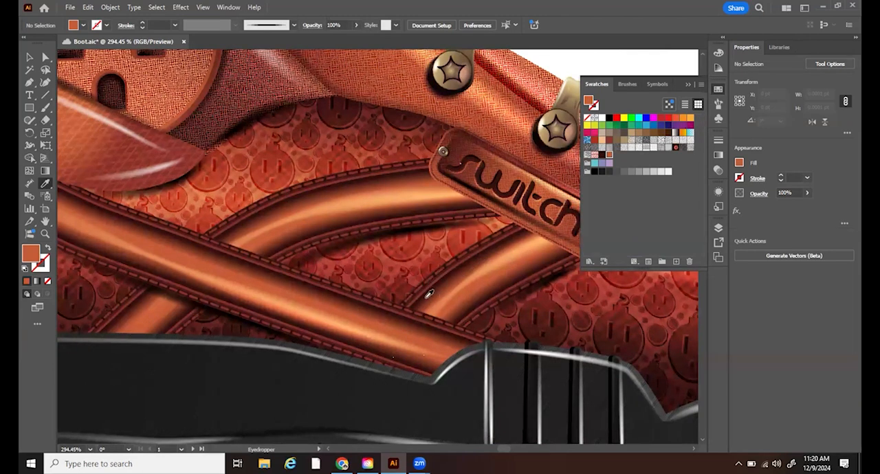
# - Sample the red of the stitched strap border and save it as a swatch
pyautogui.hotkey('ctrl', 'space')
pyautogui.moveTo(465, 313); pyautogui.dragTo(444, 281)
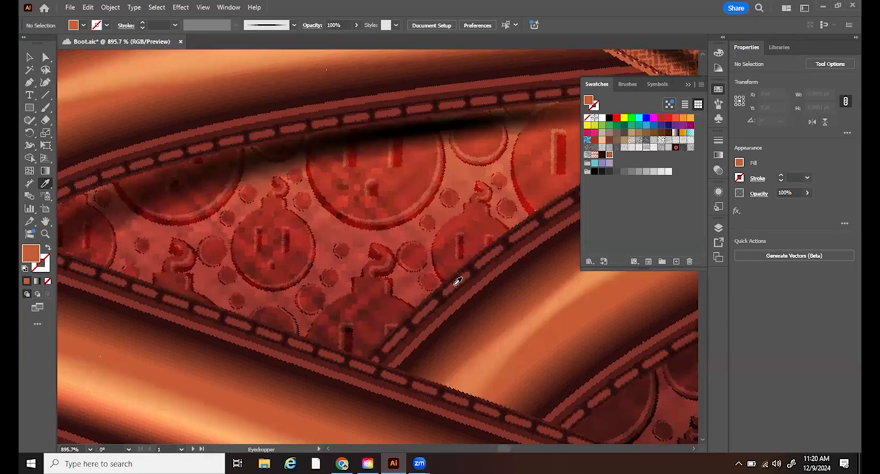
pyautogui.click(458, 281)
pyautogui.moveTo(593, 103); pyautogui.dragTo(606, 195)
# - Sample the dark reds around the strap's stitches and save them as two more swatches
pyautogui.hotkey('ctrl', 'space')
pyautogui.moveTo(488, 243); pyautogui.dragTo(502, 300)
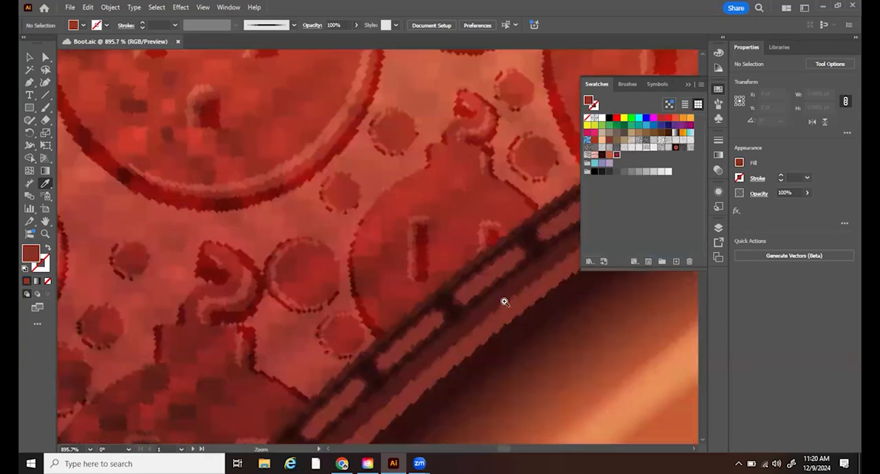
pyautogui.click(519, 261)
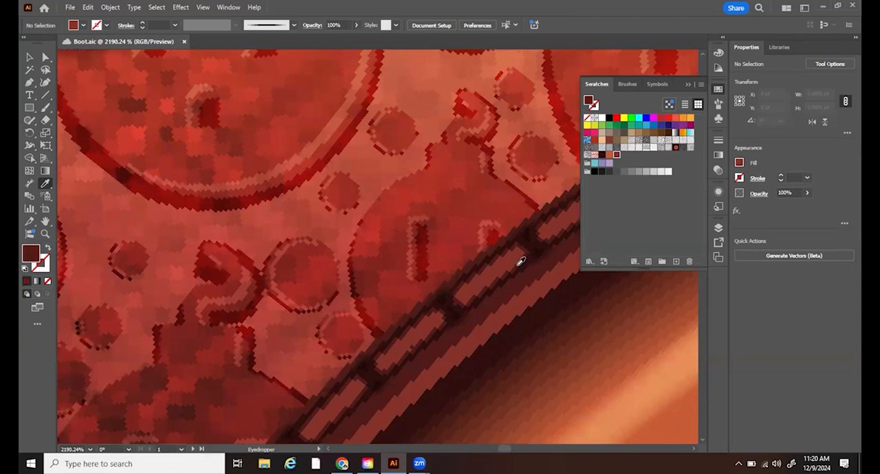
pyautogui.moveTo(629, 150); pyautogui.dragTo(625, 154)
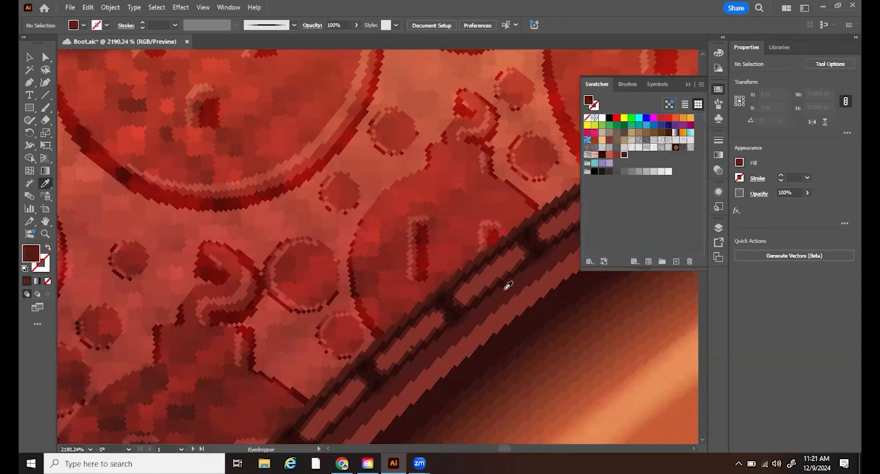
pyautogui.moveTo(605, 127); pyautogui.dragTo(633, 157)
# - Display the document's graphic styles alongside the finished boot's strap and sole area
pyautogui.hotkey('ctrl', '0')
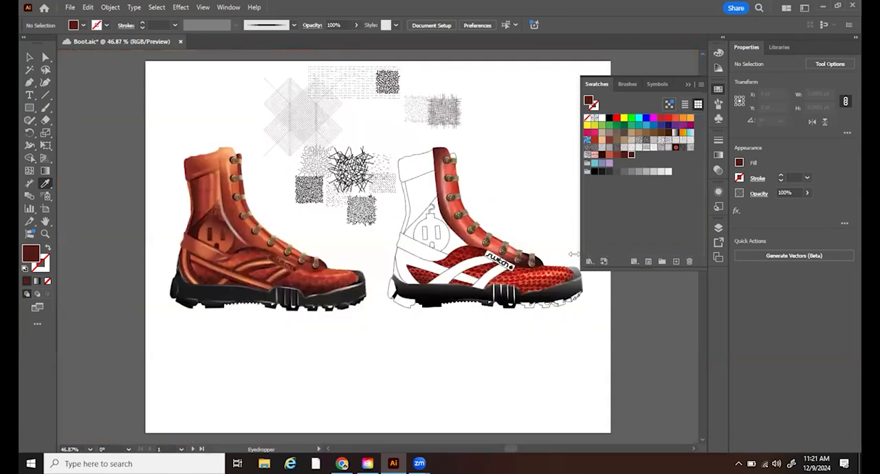
pyautogui.click(45, 234)
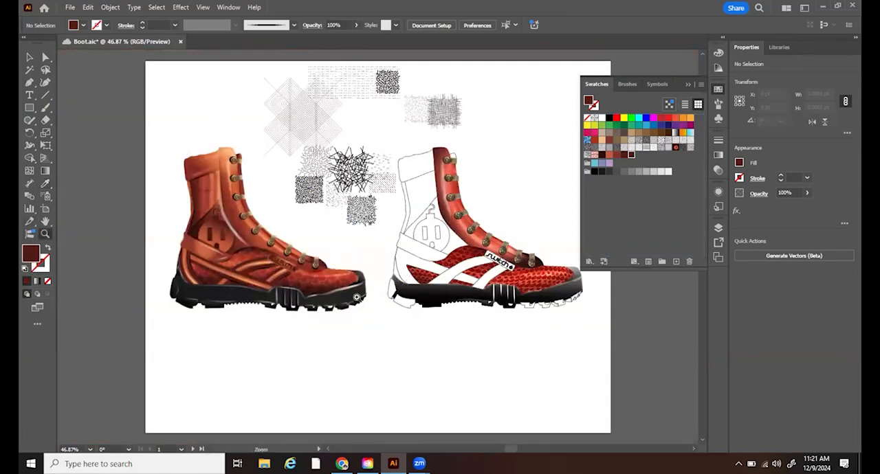
pyautogui.moveTo(412, 377); pyautogui.dragTo(454, 147)
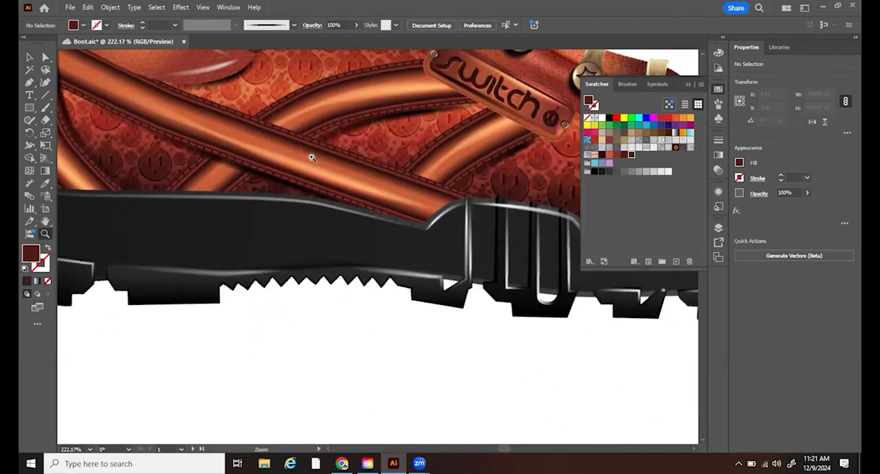
pyautogui.click(228, 7)
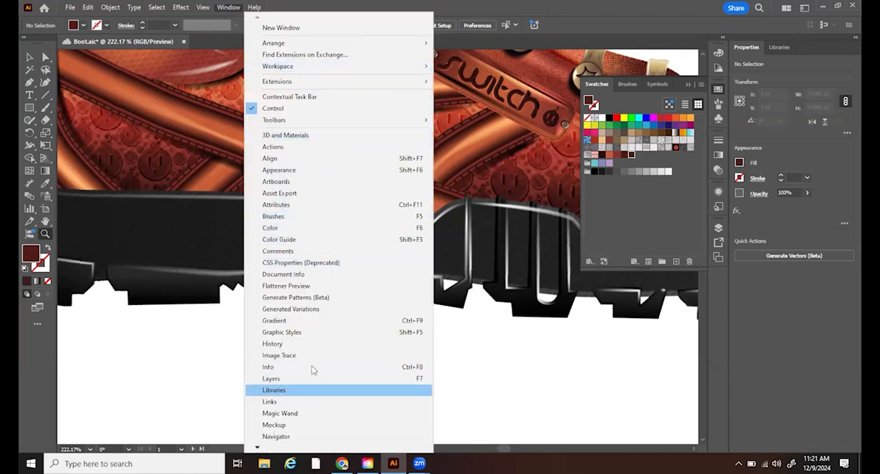
pyautogui.click(282, 333)
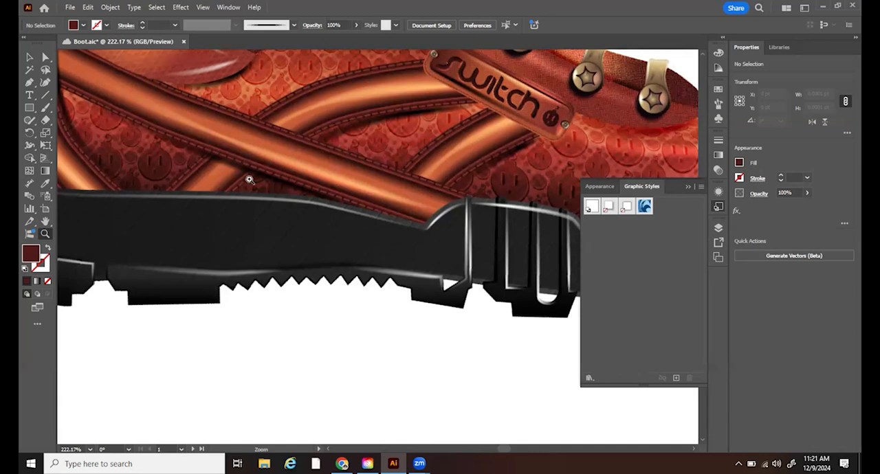
# - Draw a horizontal line about 83 pt long, without fill or stroke, in the blank space below the finished boot's sole
pyautogui.moveTo(126, 87)
pyautogui.mouseDown()
pyautogui.moveTo(255, 138)
pyautogui.moveTo(248, 122)
pyautogui.moveTo(120, 84)
pyautogui.mouseUp()
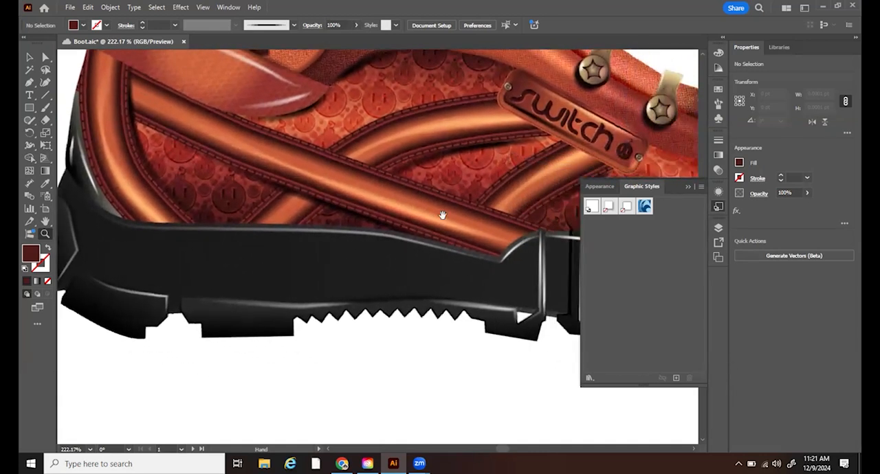
pyautogui.moveTo(467, 226); pyautogui.dragTo(337, 198)
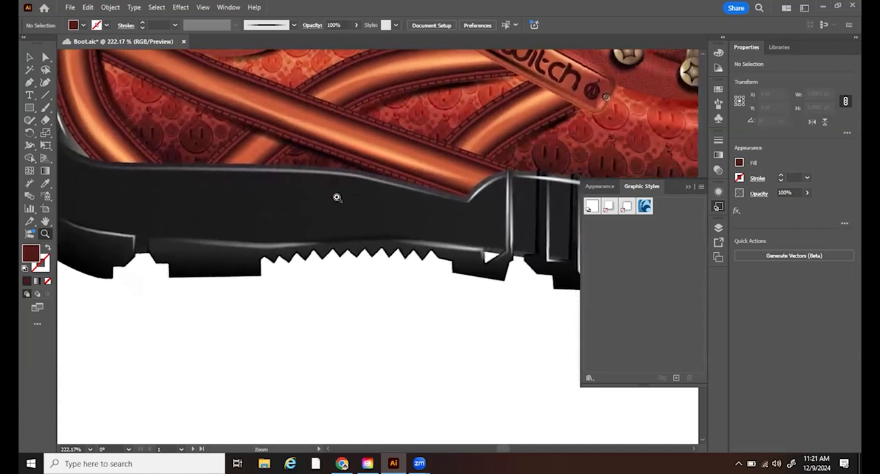
pyautogui.click(44, 98)
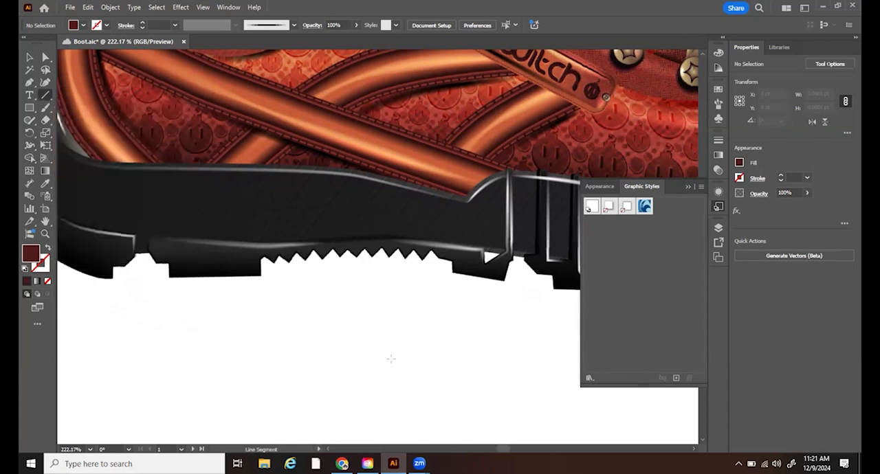
pyautogui.moveTo(298, 325); pyautogui.dragTo(443, 336)
pyautogui.click(29, 57)
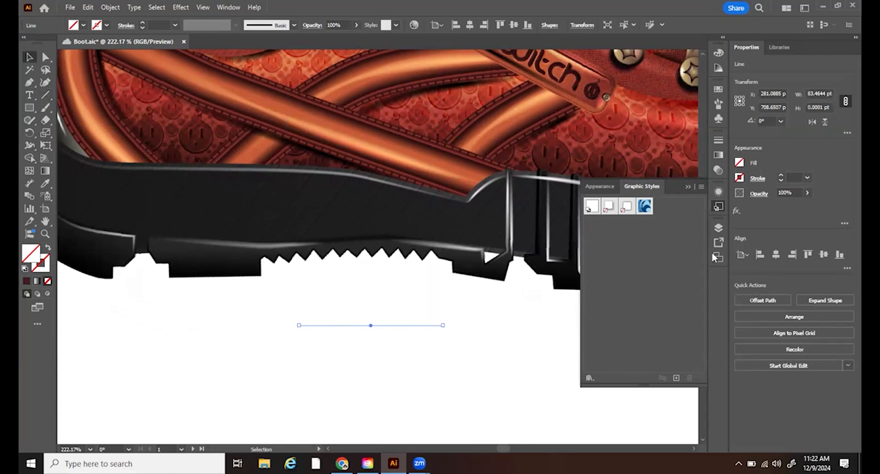
# - Display the line's appearance attributes separately from the graphic styles, over the boot's sole
pyautogui.click(228, 7)
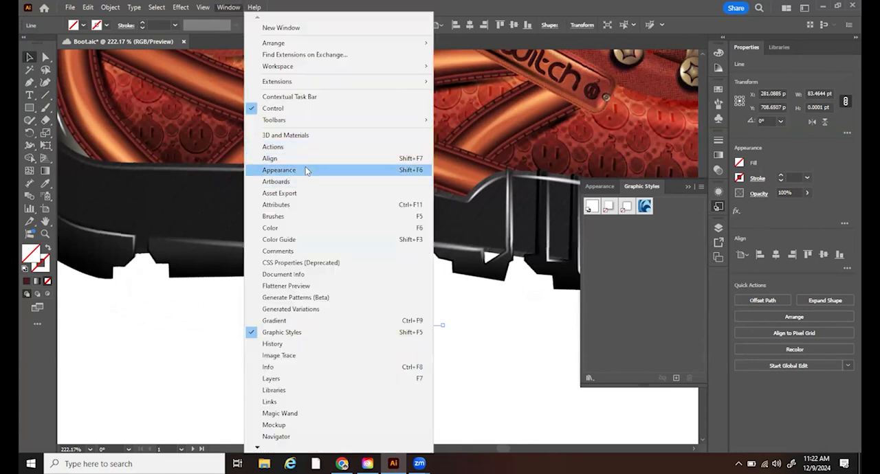
pyautogui.click(312, 171)
pyautogui.moveTo(600, 190); pyautogui.dragTo(145, 193)
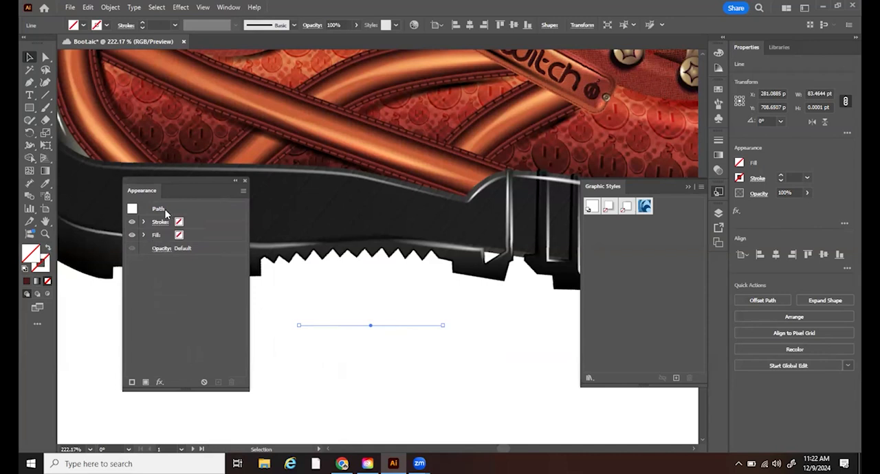
pyautogui.click(244, 192)
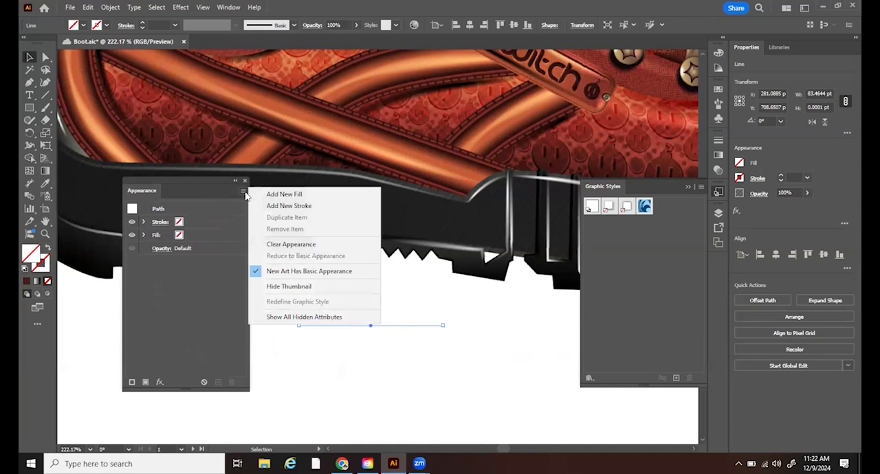
pyautogui.click(305, 197)
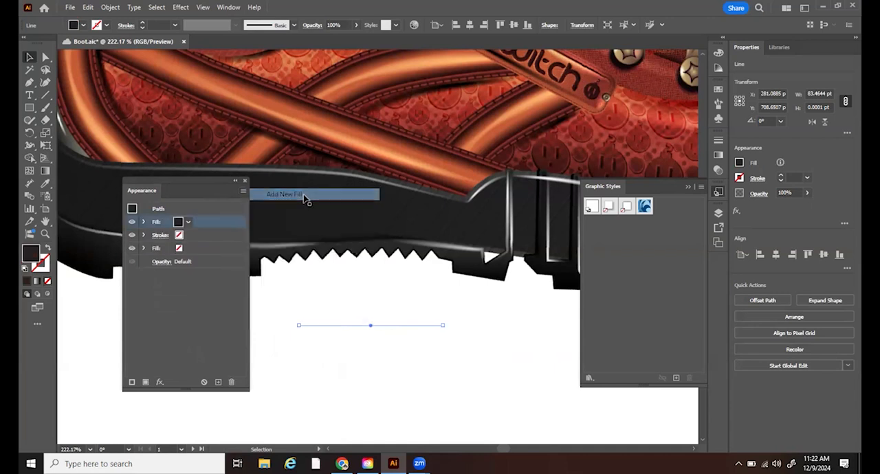
pyautogui.click(188, 224)
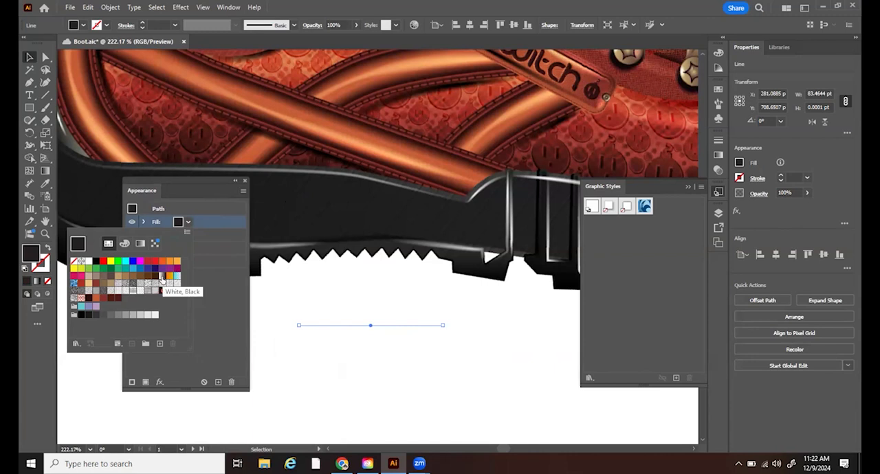
pyautogui.click(220, 300)
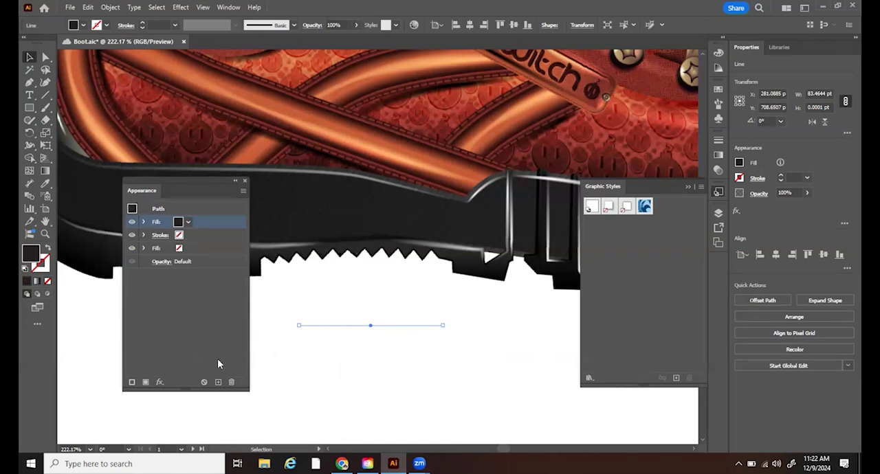
pyautogui.click(231, 382)
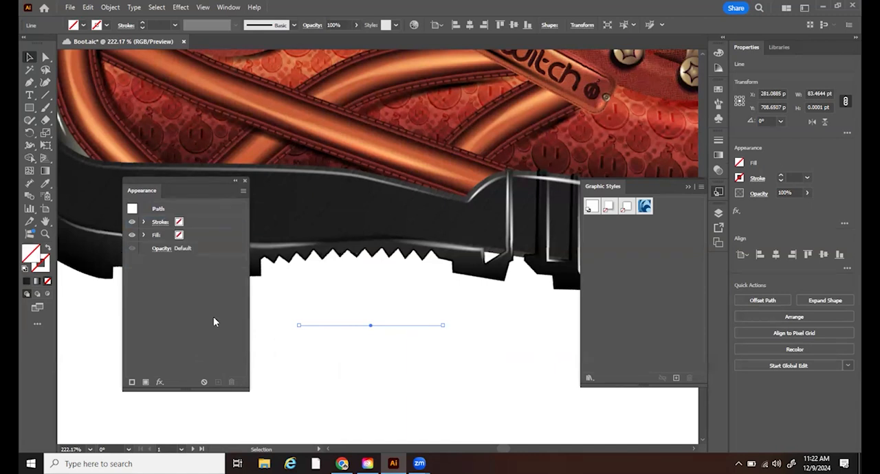
# - Add a new 1 pt stroke to the line's appearance and colour it with the White, Black gradient
pyautogui.click(244, 191)
pyautogui.click(301, 205)
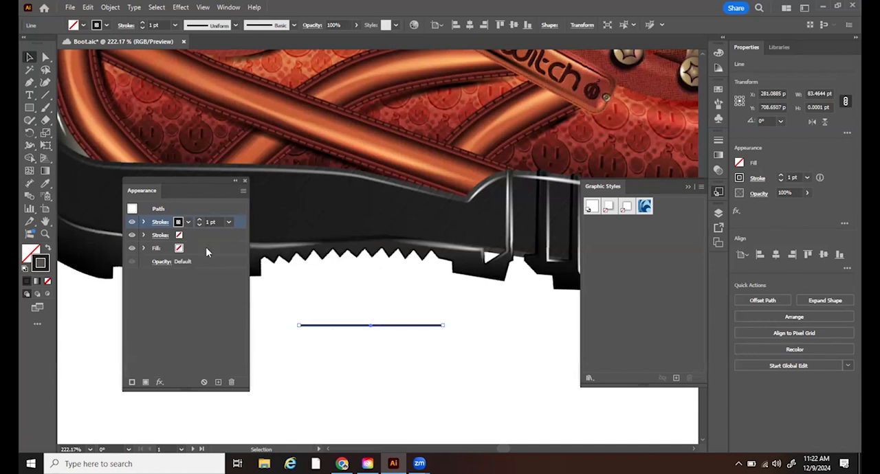
pyautogui.click(188, 224)
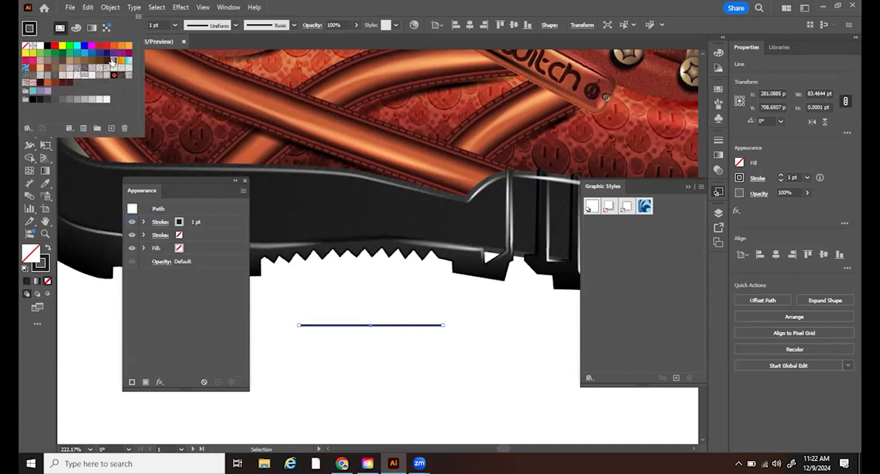
pyautogui.click(112, 62)
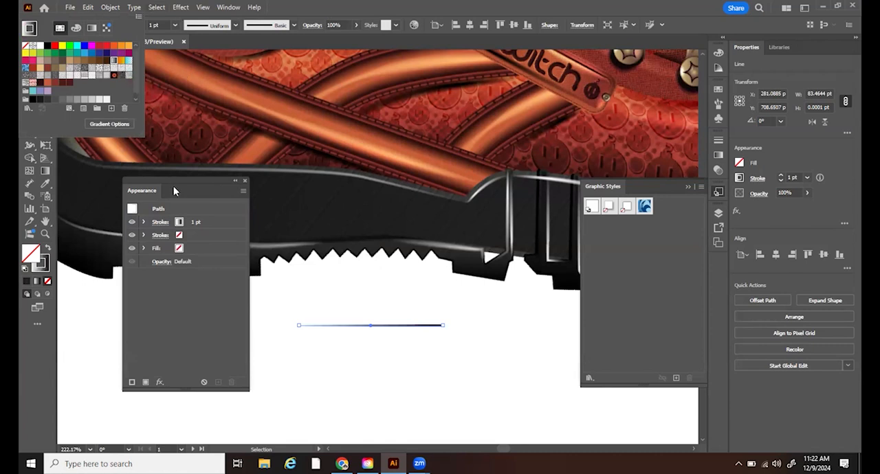
pyautogui.click(222, 225)
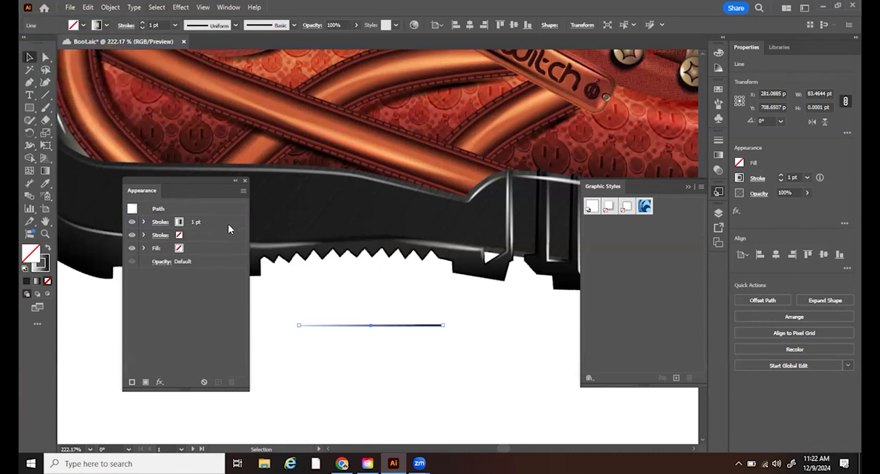
# - Display the line stroke's gradient settings separately from the other settings, beside the line below the sole
pyautogui.click(719, 157)
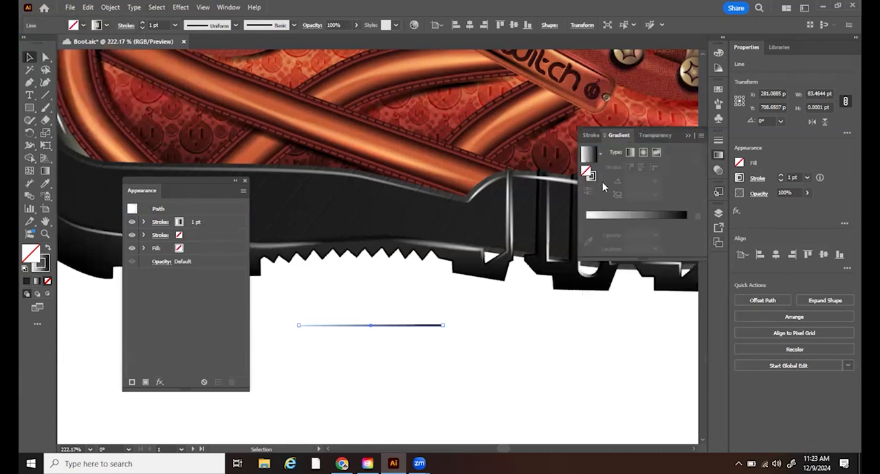
pyautogui.click(47, 270)
pyautogui.click(719, 156)
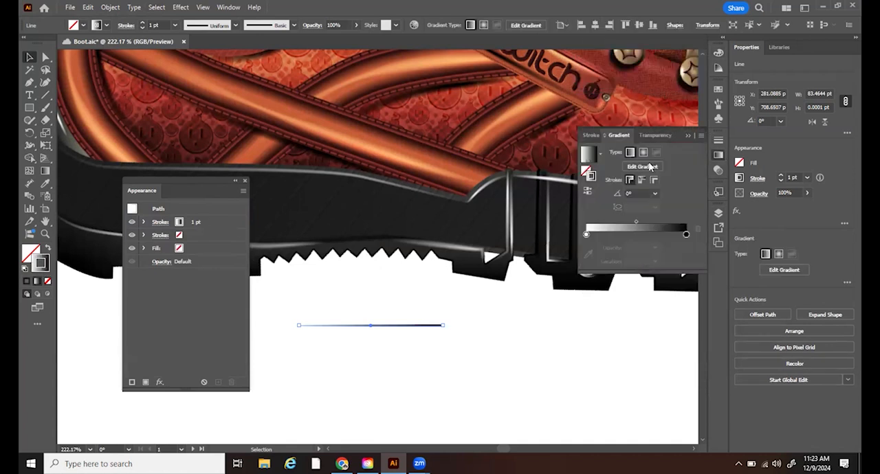
pyautogui.moveTo(611, 136)
pyautogui.mouseDown()
pyautogui.moveTo(550, 258)
pyautogui.moveTo(482, 233)
pyautogui.moveTo(489, 236)
pyautogui.mouseUp()
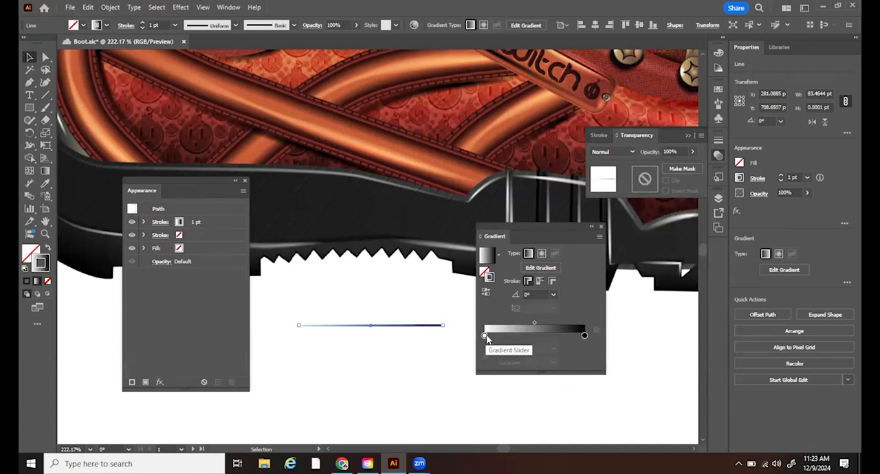
# - Place the gradient's white stop at 50% and add a black stop near its start, at about 1.3%
pyautogui.moveTo(485, 336); pyautogui.dragTo(537, 338)
pyautogui.click(530, 362)
pyautogui.write('50')
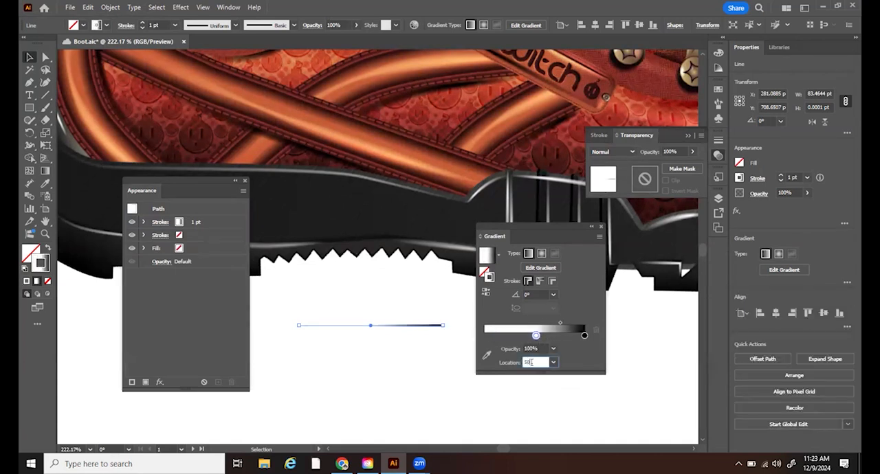
pyautogui.press('Return')
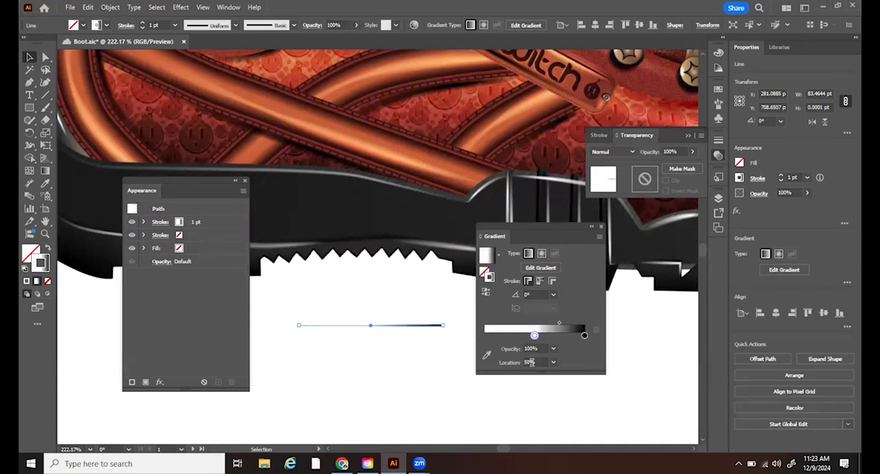
pyautogui.click(486, 336)
pyautogui.doubleClick(485, 335)
pyautogui.click(467, 278)
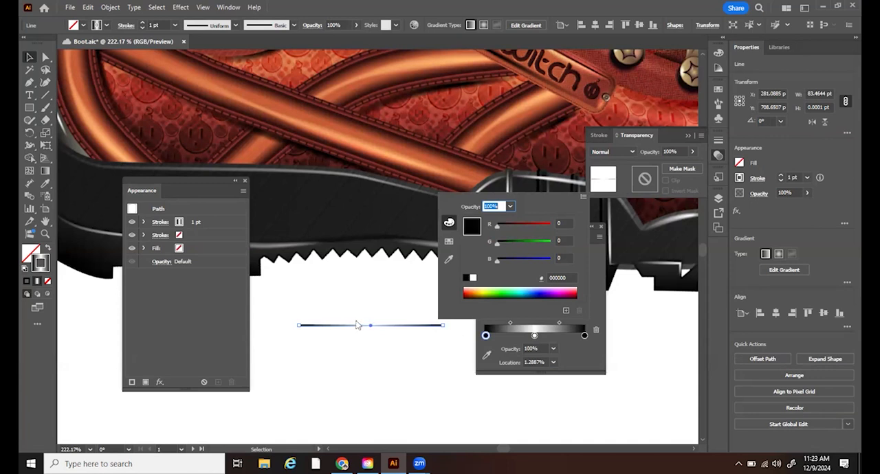
# - Show the full stroke options and apply the line's gradient across the stroke
pyautogui.click(604, 139)
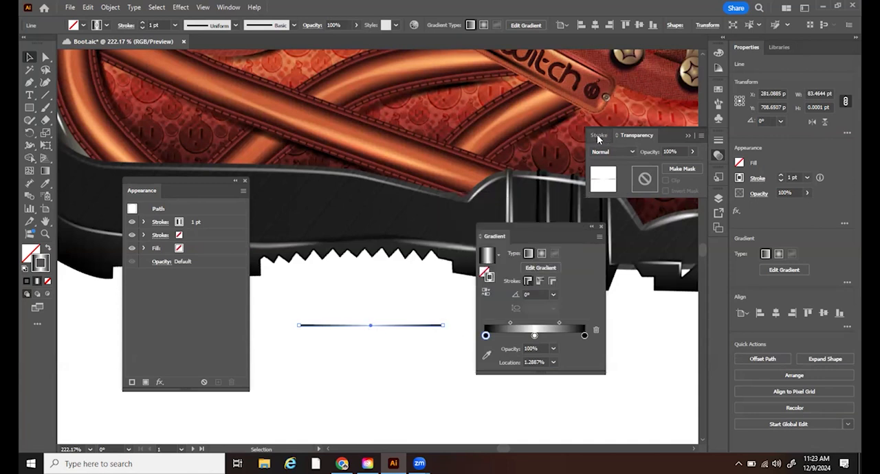
pyautogui.click(597, 139)
pyautogui.click(701, 136)
pyautogui.click(736, 140)
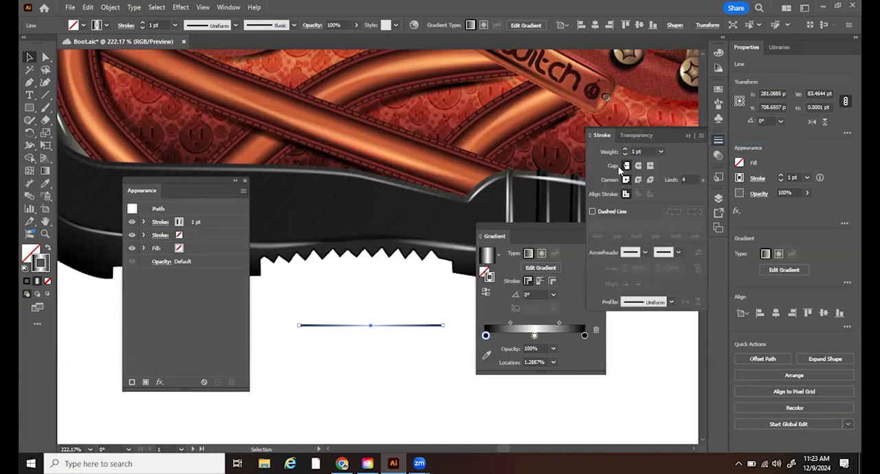
pyautogui.click(524, 233)
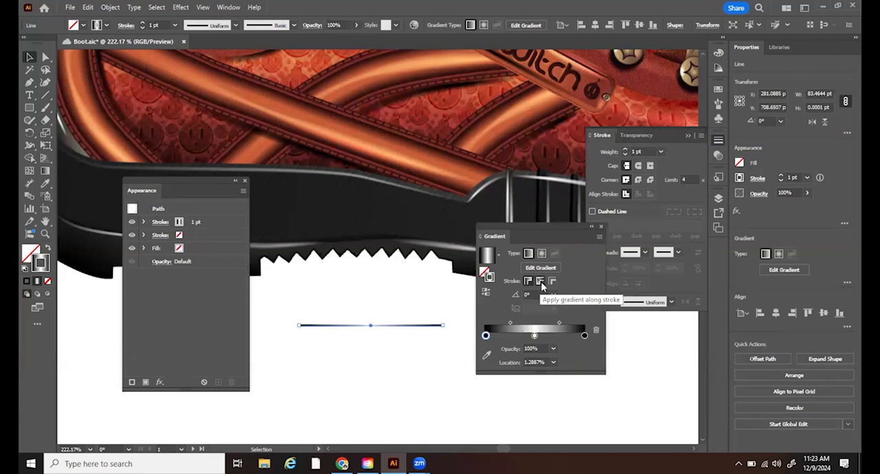
pyautogui.click(553, 282)
# - Set the weight of the line's gradient stroke to 25 pt
pyautogui.click(626, 150)
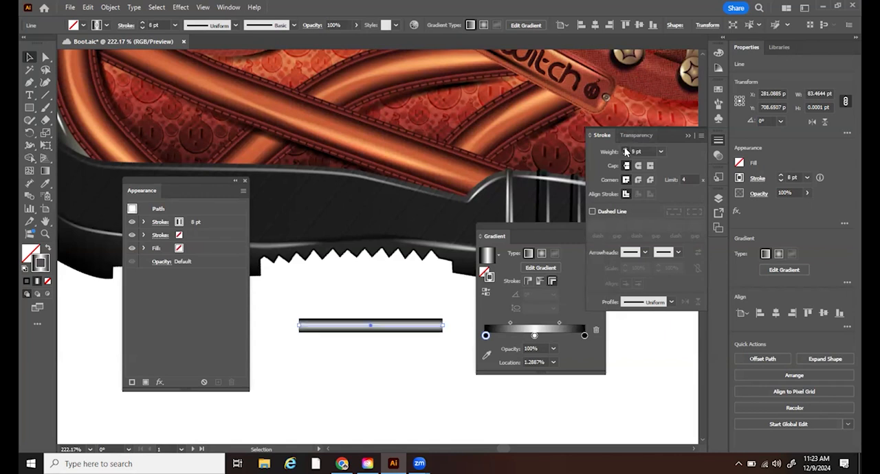
pyautogui.click(625, 150)
pyautogui.click(626, 150)
pyautogui.click(625, 151)
pyautogui.click(626, 150)
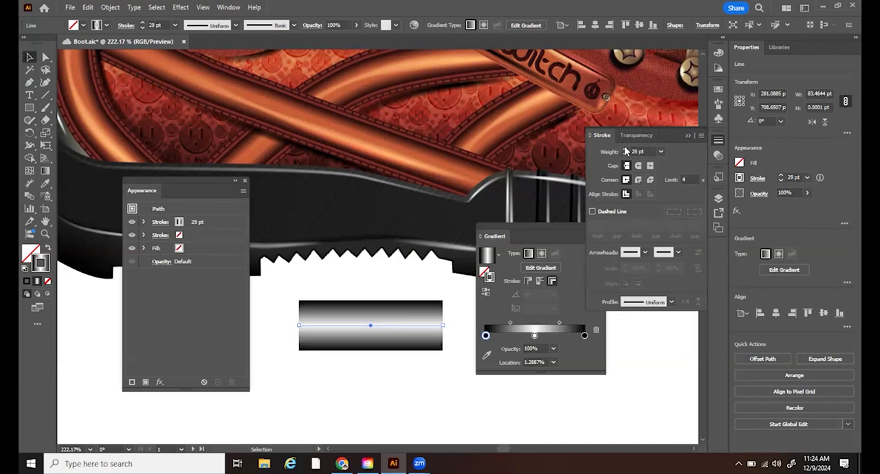
pyautogui.click(625, 154)
pyautogui.click(625, 154)
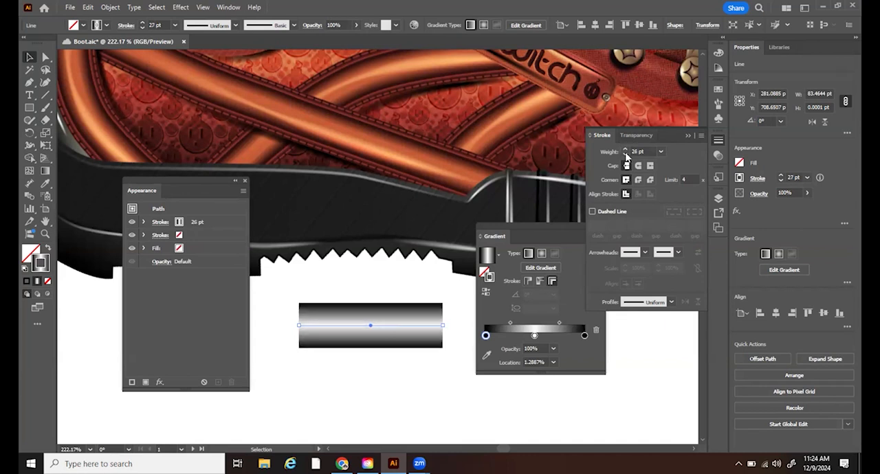
pyautogui.click(625, 155)
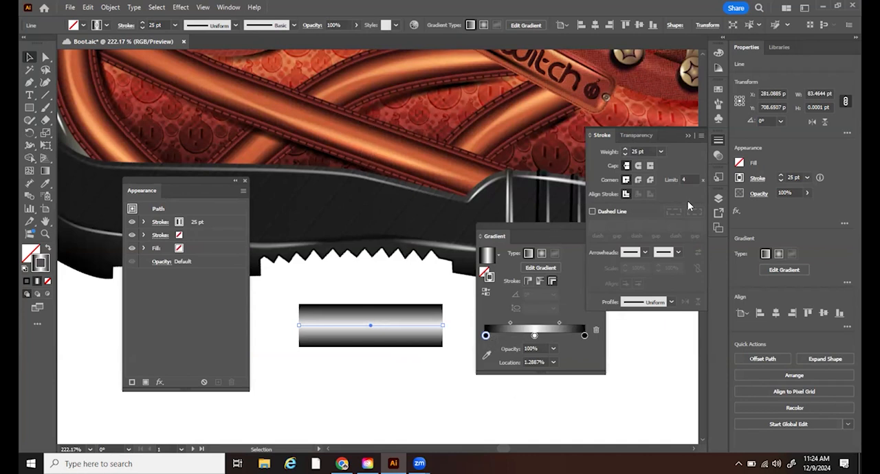
# - Recolour the gradient's outer stops with the dark brown swatch and the middle one with R=199 G=92 B=56, and move both midpoints slightly inward
pyautogui.click(718, 89)
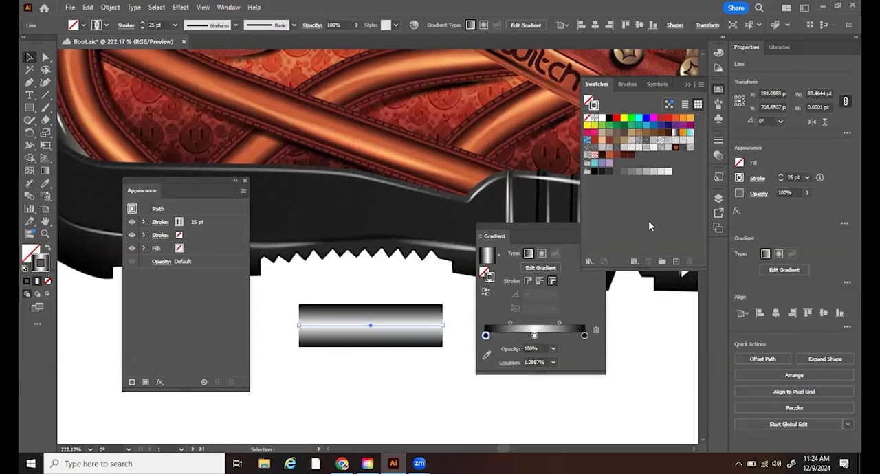
pyautogui.moveTo(603, 156); pyautogui.dragTo(485, 336)
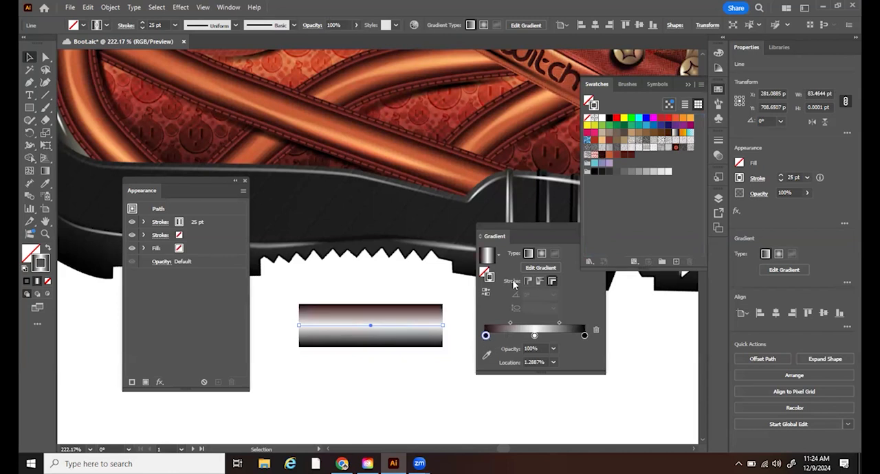
pyautogui.moveTo(602, 158); pyautogui.dragTo(584, 336)
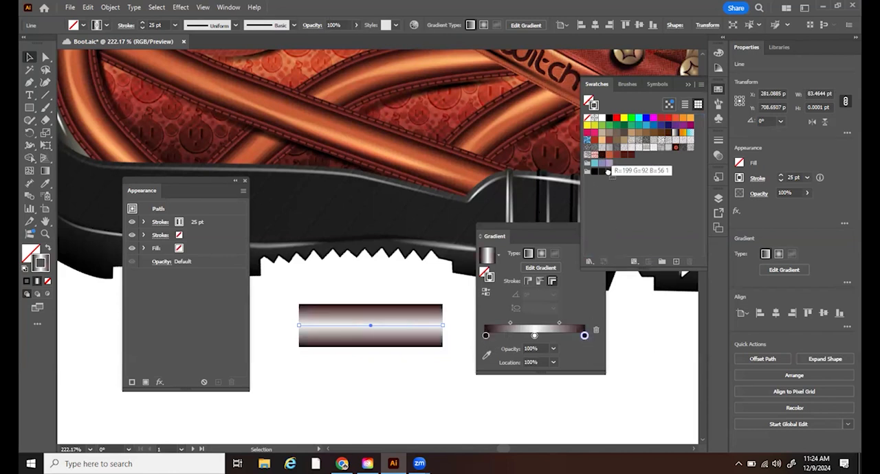
pyautogui.moveTo(529, 349); pyautogui.dragTo(534, 335)
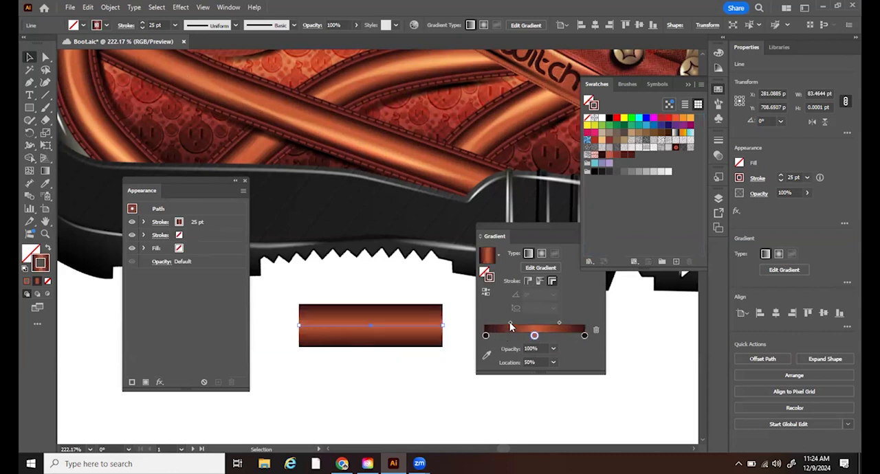
pyautogui.moveTo(510, 327); pyautogui.dragTo(555, 328)
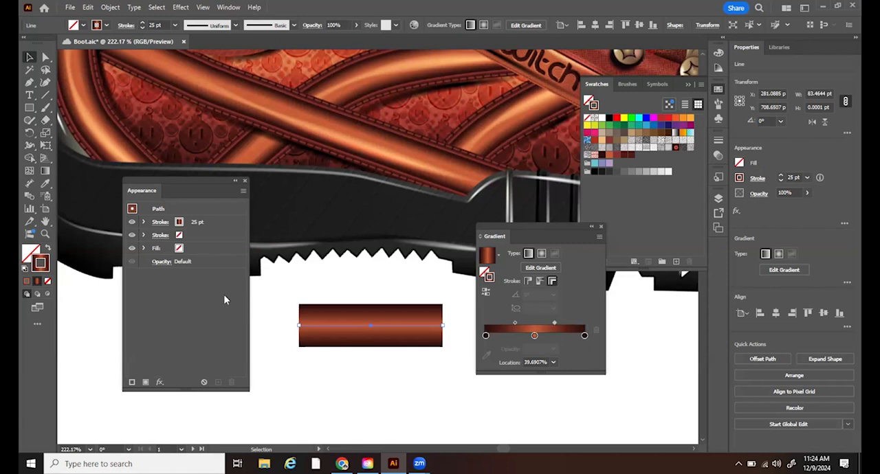
# - Duplicate the 25 pt gradient stroke in the line's appearance
pyautogui.click(226, 225)
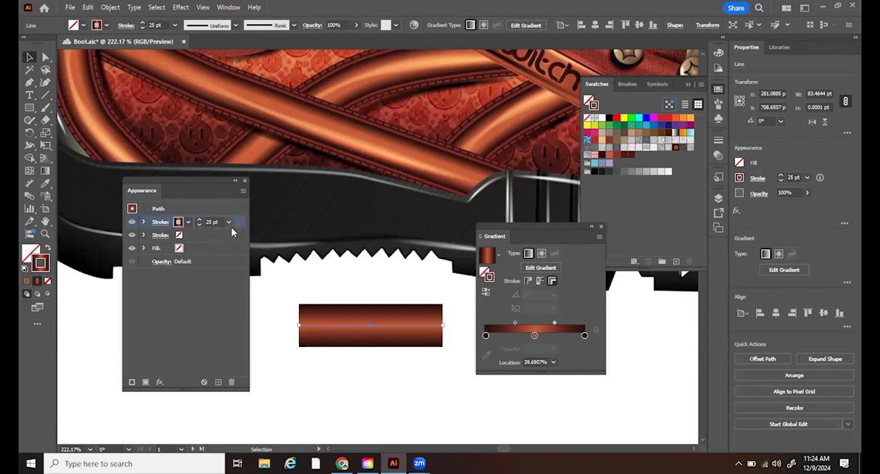
pyautogui.click(243, 192)
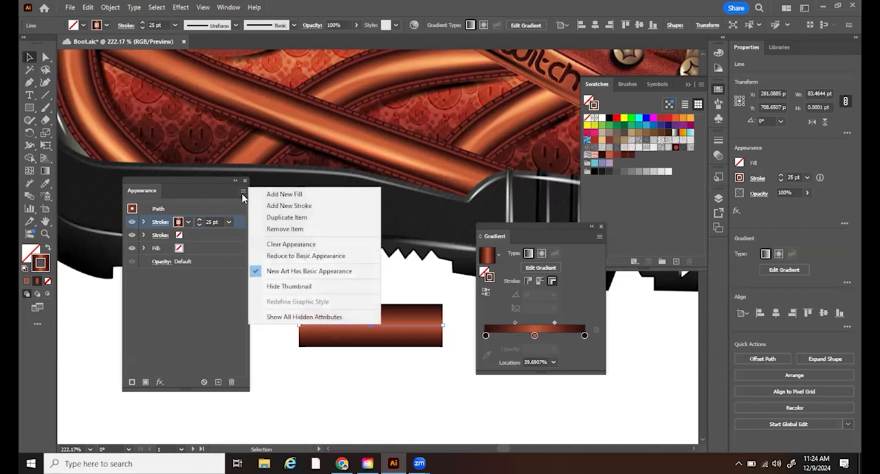
pyautogui.click(287, 218)
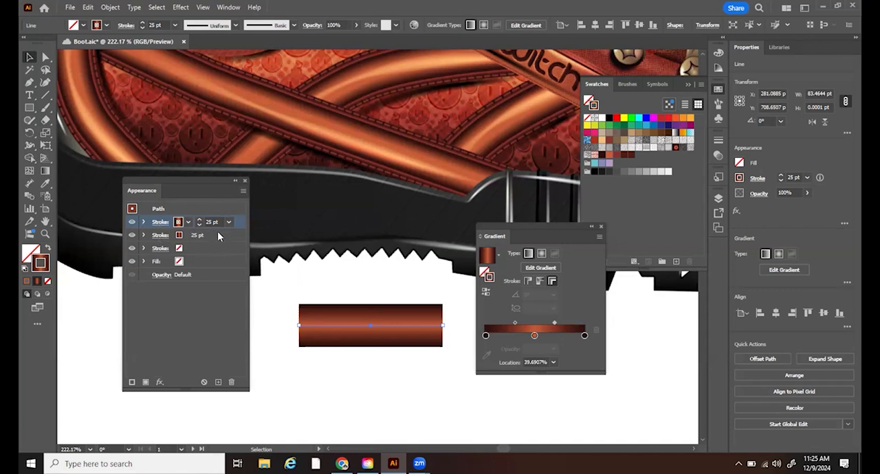
# - Set the weight of the lower gradient stroke to 30 pt
pyautogui.click(237, 237)
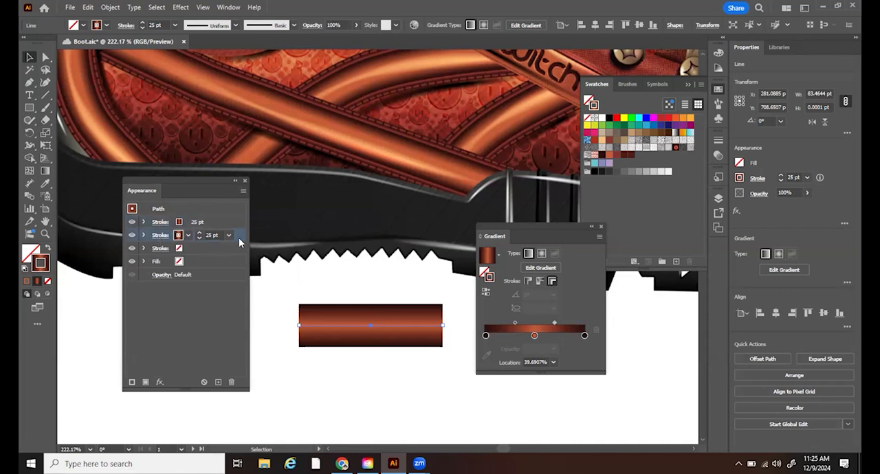
pyautogui.click(200, 234)
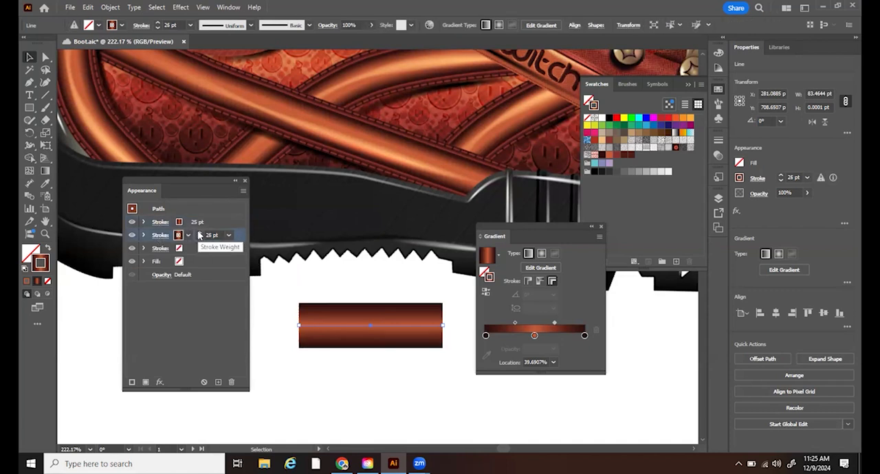
pyautogui.click(199, 234)
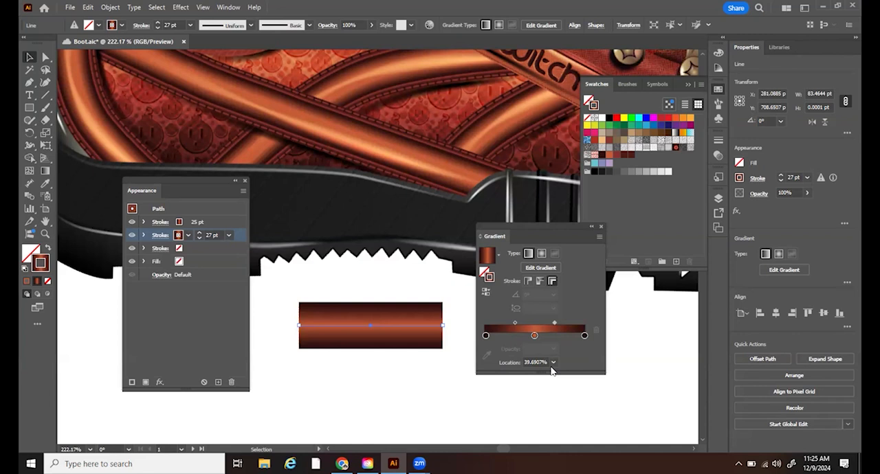
pyautogui.click(200, 236)
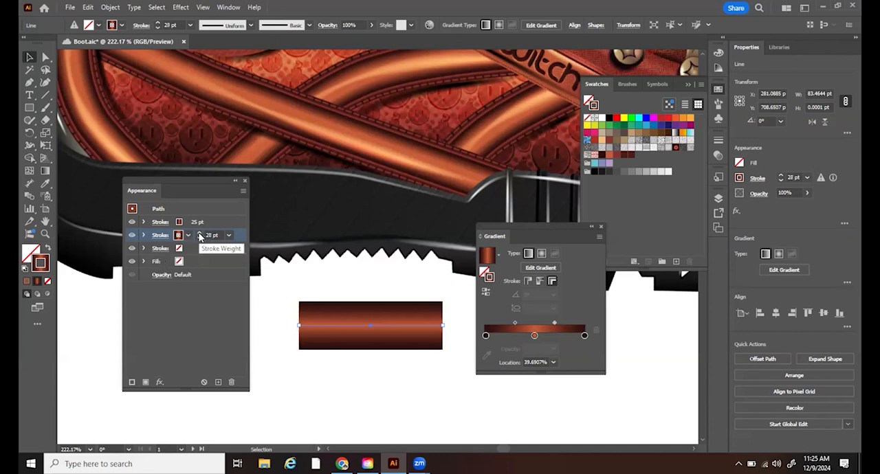
pyautogui.click(200, 235)
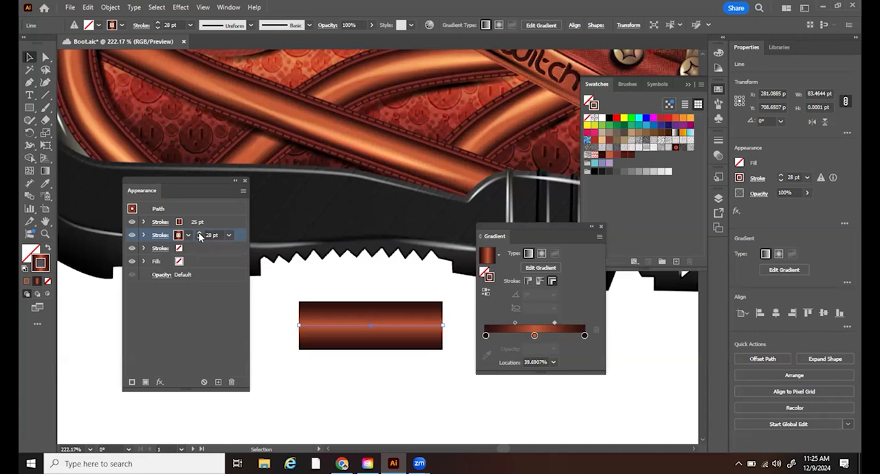
pyautogui.click(200, 236)
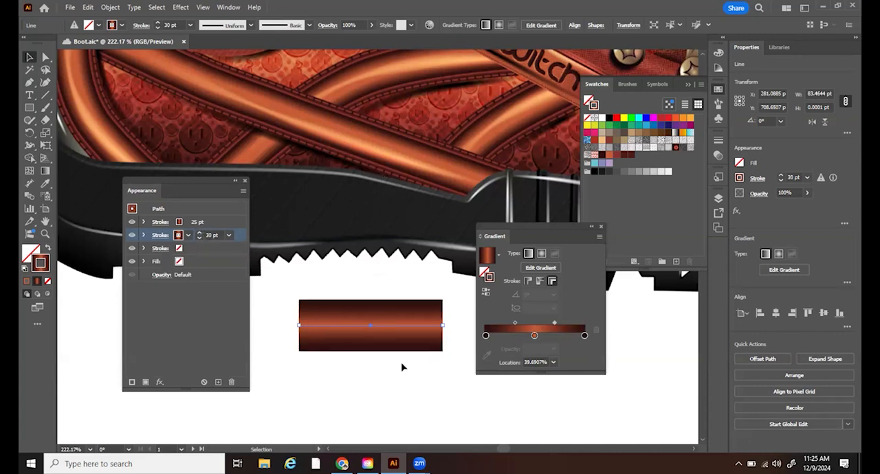
# - Compare the line's shading and edges with the finished boot's straps at close range, keeping the gradient settings clear of the line
pyautogui.click(45, 233)
pyautogui.click(365, 151)
pyautogui.click(371, 168)
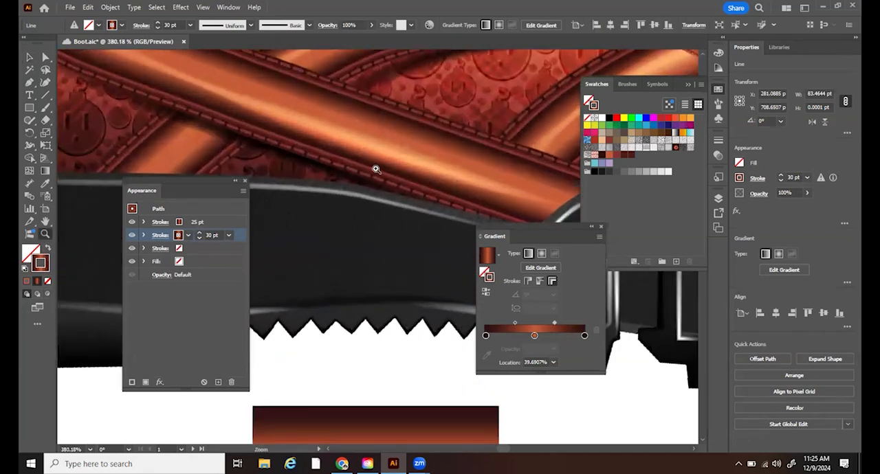
pyautogui.moveTo(382, 389); pyautogui.dragTo(383, 217)
pyautogui.click(362, 228)
pyautogui.keyDown('alt'); pyautogui.click(406, 350); pyautogui.keyUp('alt')
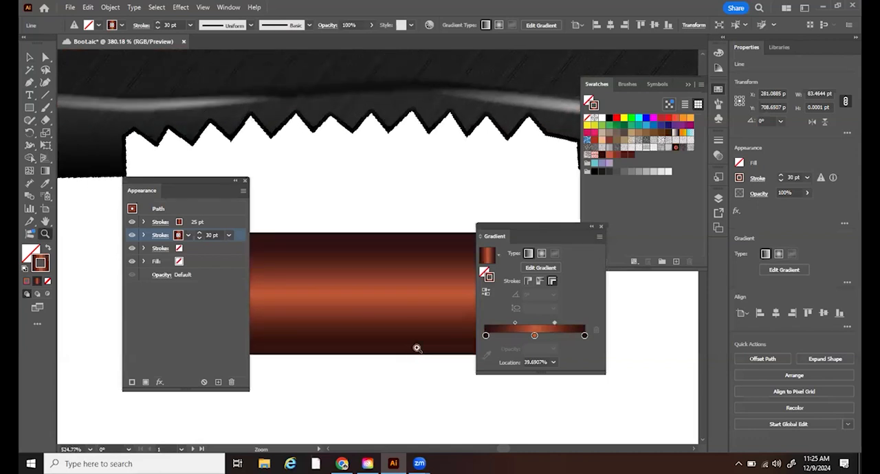
pyautogui.moveTo(522, 228); pyautogui.dragTo(583, 198)
pyautogui.moveTo(406, 199); pyautogui.dragTo(336, 252)
pyautogui.moveTo(411, 165); pyautogui.dragTo(442, 102)
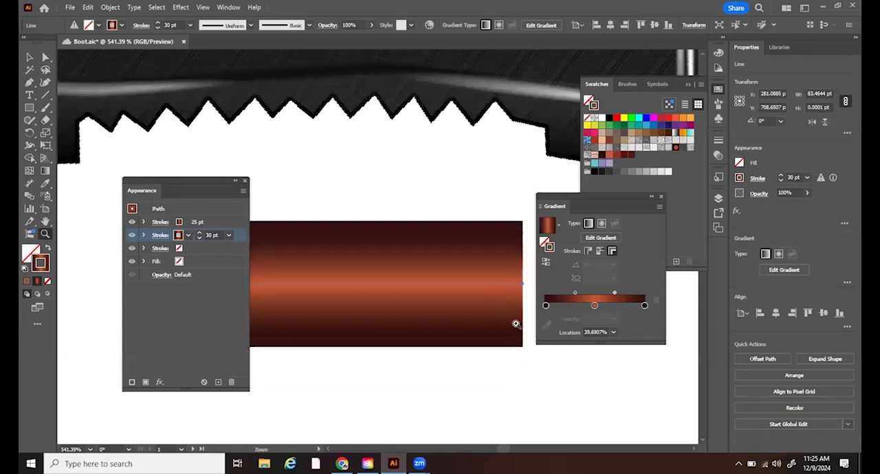
pyautogui.moveTo(415, 124); pyautogui.dragTo(397, 319)
pyautogui.moveTo(396, 258); pyautogui.dragTo(398, 127)
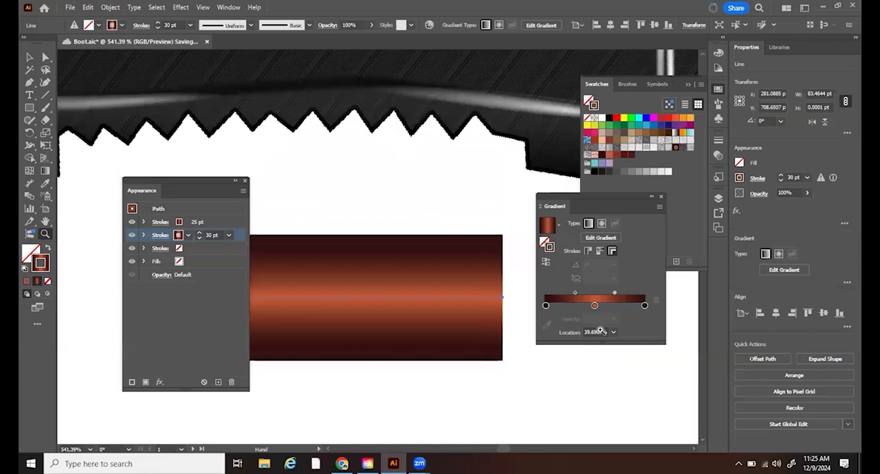
# - Rework the start of the 30 pt stroke's gradient into a dark stop at 0%, an orange stop at about 5.7% and another dark stop
pyautogui.moveTo(583, 306); pyautogui.dragTo(557, 307)
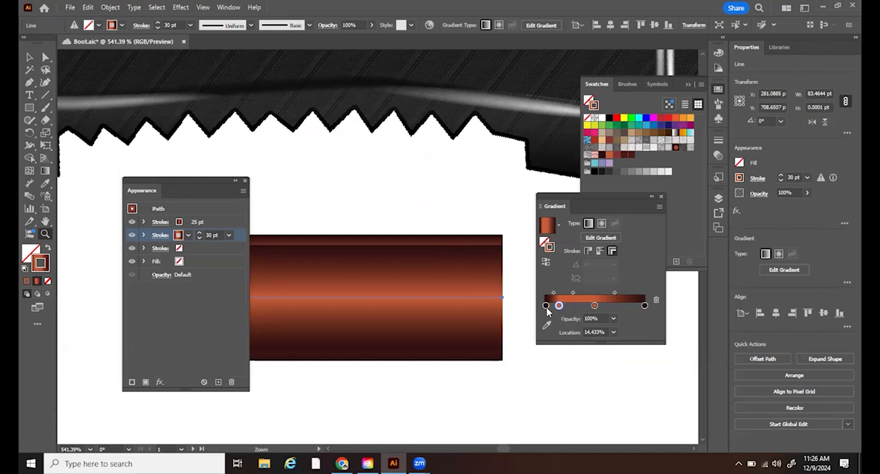
pyautogui.moveTo(546, 306)
pyautogui.mouseDown()
pyautogui.moveTo(569, 306)
pyautogui.moveTo(543, 310)
pyautogui.mouseUp()
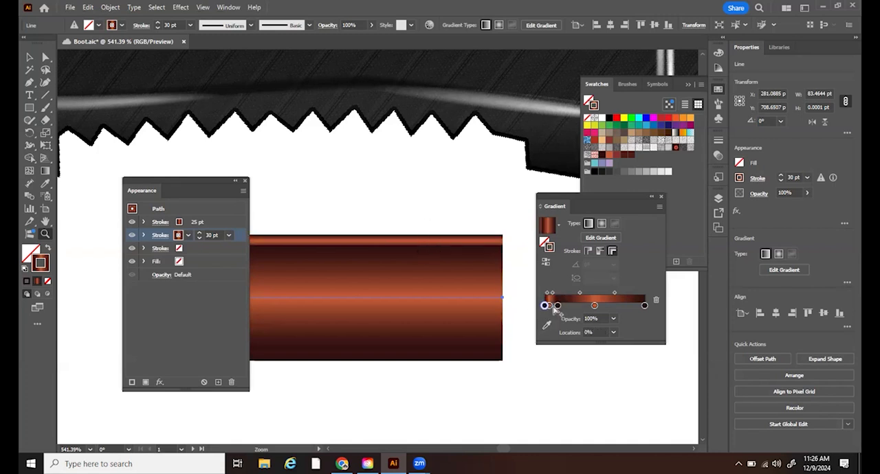
pyautogui.moveTo(550, 308); pyautogui.dragTo(552, 310)
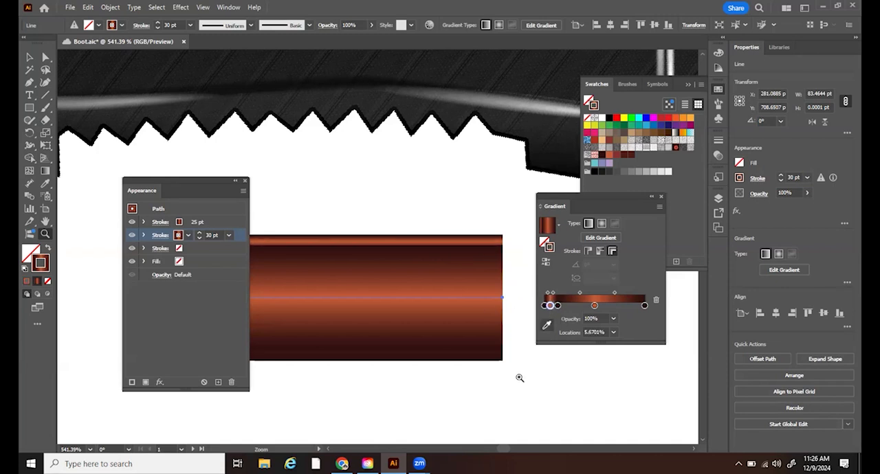
pyautogui.moveTo(420, 181); pyautogui.dragTo(393, 369)
pyautogui.moveTo(457, 293); pyautogui.dragTo(464, 100)
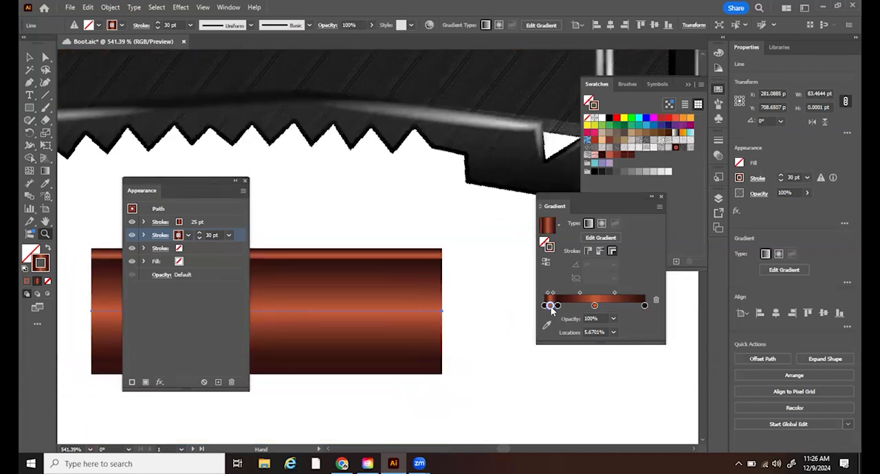
# - Place an orange stop at about 95.9% between the dark end stops of the lower stroke's gradient and set its weight to 35 pt
pyautogui.moveTo(633, 313); pyautogui.dragTo(642, 310)
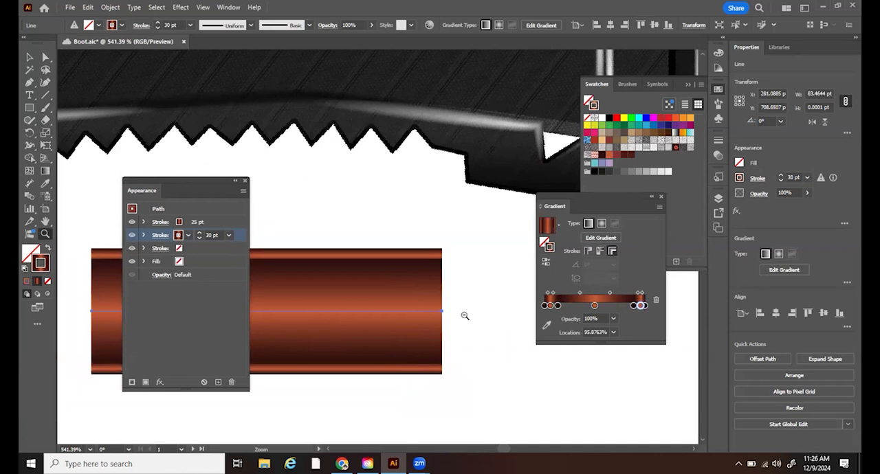
pyautogui.moveTo(450, 314); pyautogui.dragTo(390, 313)
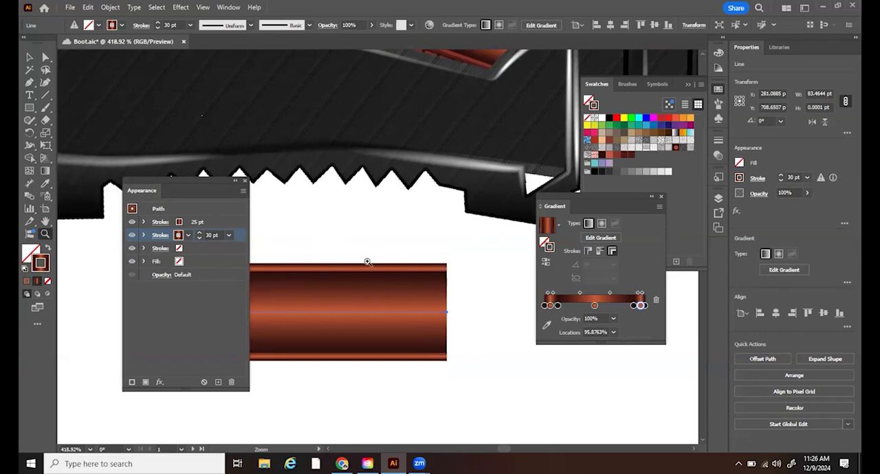
pyautogui.click(199, 235)
pyautogui.click(199, 235)
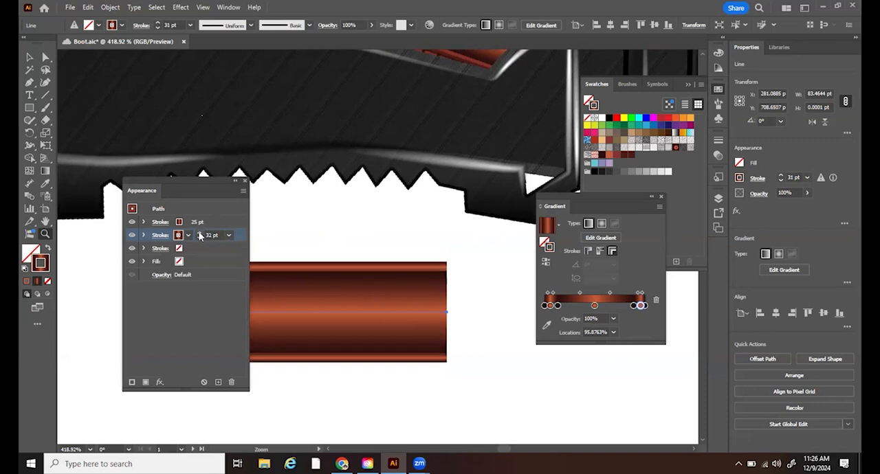
pyautogui.click(199, 235)
pyautogui.click(199, 235)
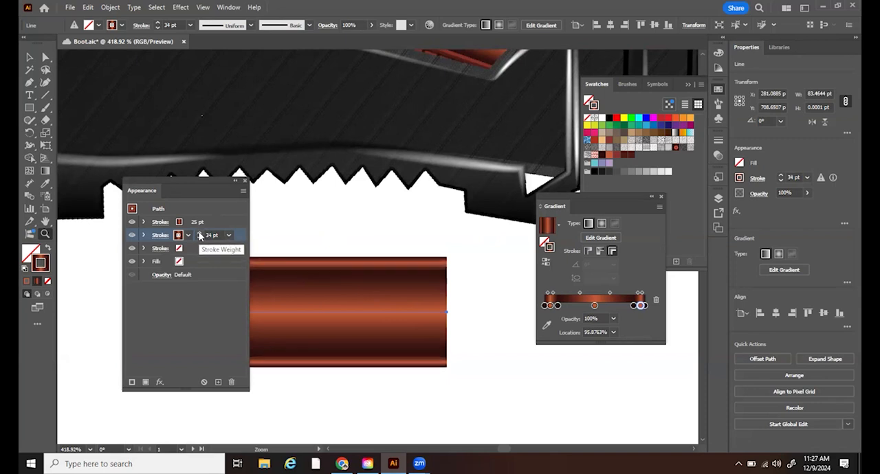
pyautogui.click(200, 235)
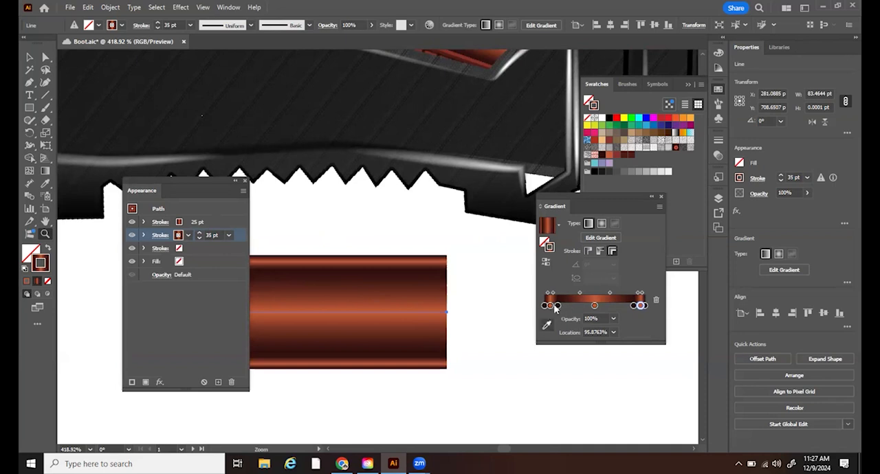
# - Shift both orange edge stops of the 35 pt stroke's gradient inward, the first to about 7.7%, and adjust their midpoints
pyautogui.moveTo(550, 307); pyautogui.dragTo(552, 306)
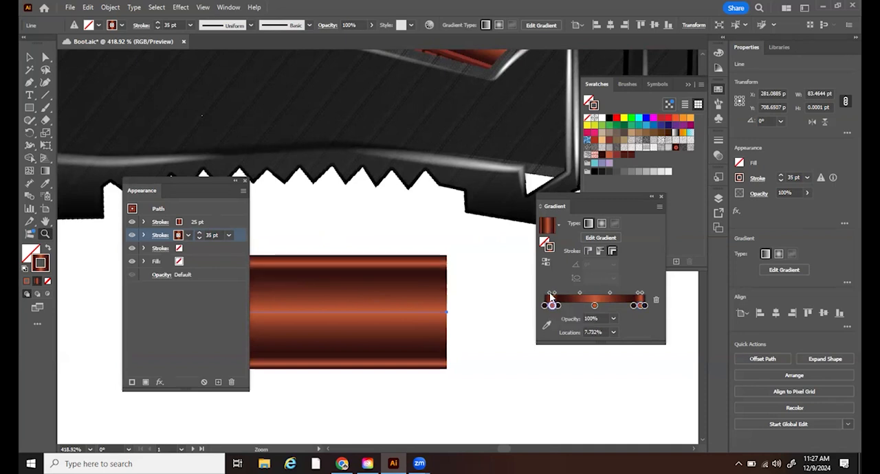
pyautogui.click(550, 294)
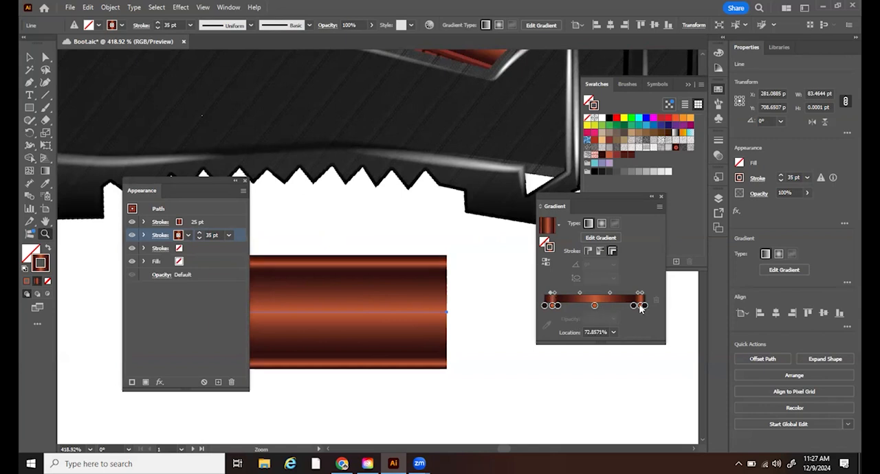
pyautogui.moveTo(640, 309); pyautogui.dragTo(637, 309)
pyautogui.click(639, 294)
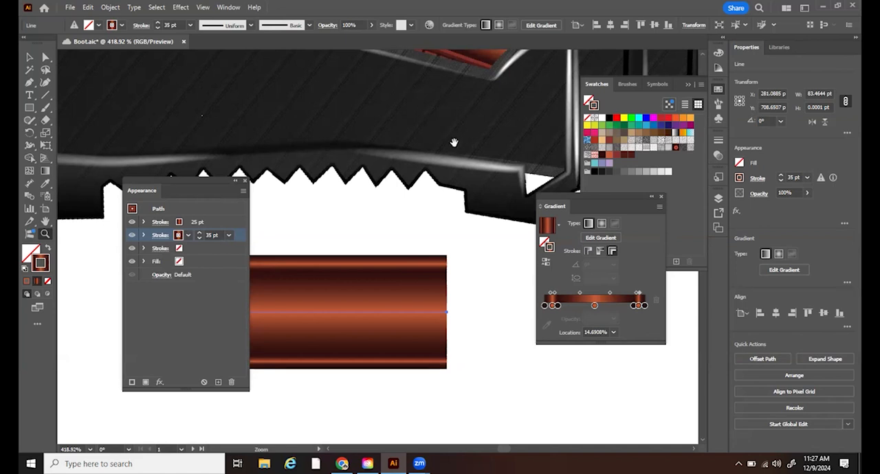
# - Duplicate the 35 pt gradient stroke and colour the upper copy with the dark brown swatch R=45 G=15 B=14
pyautogui.moveTo(462, 147); pyautogui.dragTo(428, 141)
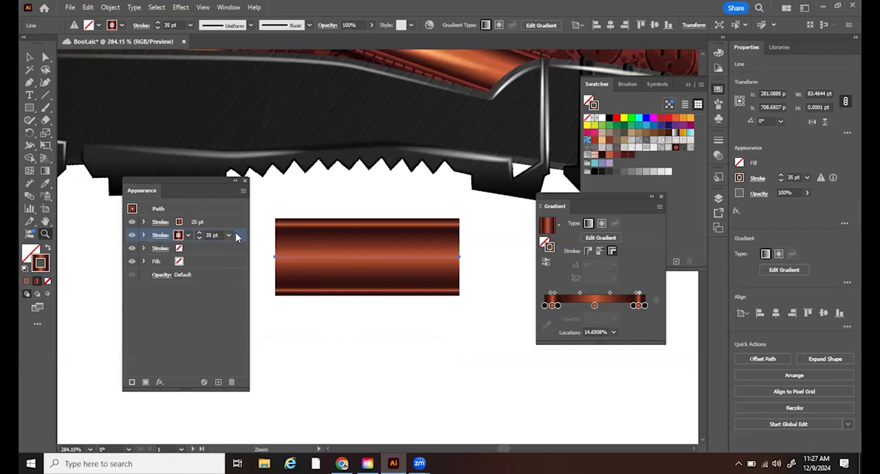
pyautogui.click(243, 191)
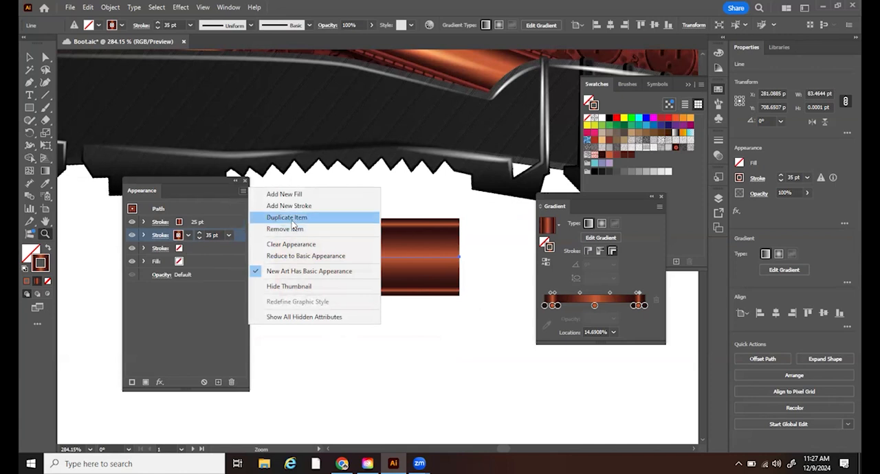
pyautogui.click(292, 220)
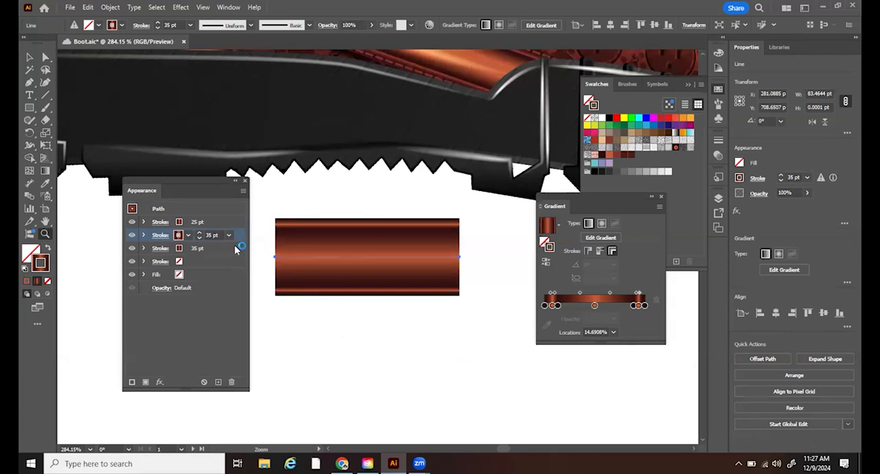
pyautogui.click(188, 236)
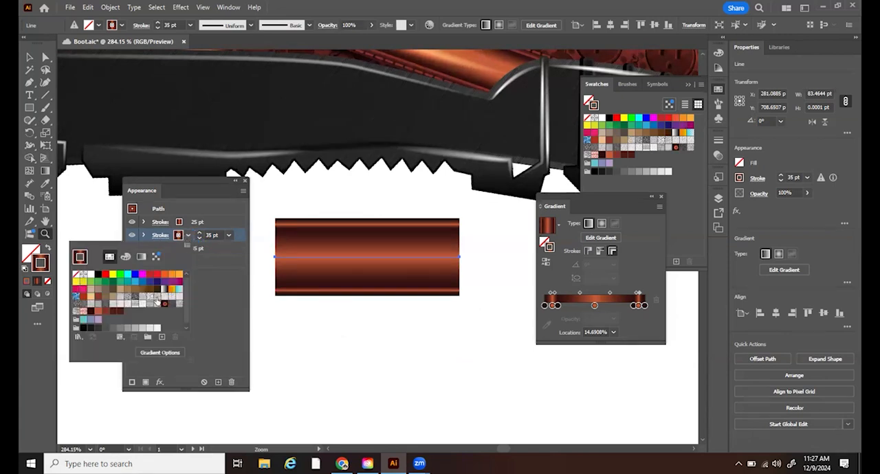
pyautogui.click(90, 314)
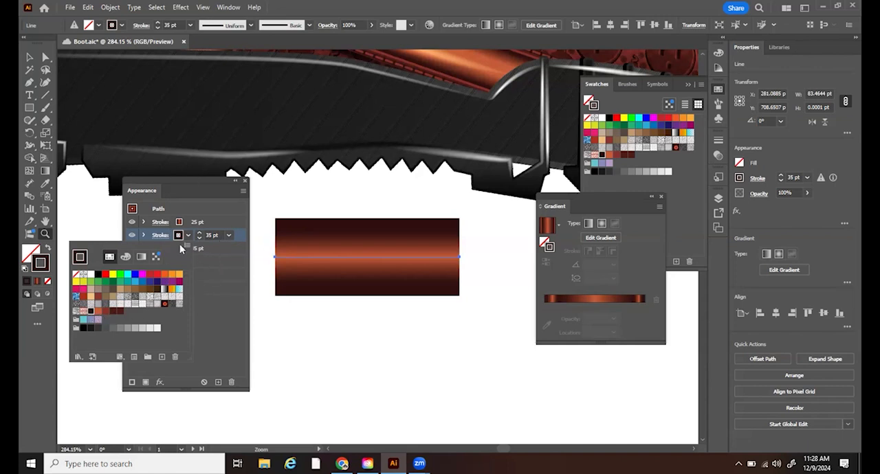
# - Set the solid brown stroke's weight to 33 pt and darken its colour to #140707
pyautogui.click(200, 238)
pyautogui.click(199, 238)
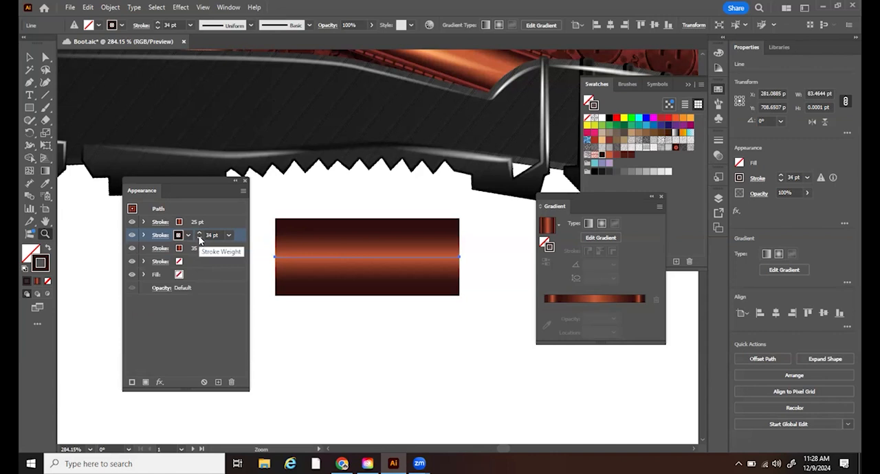
pyautogui.click(199, 238)
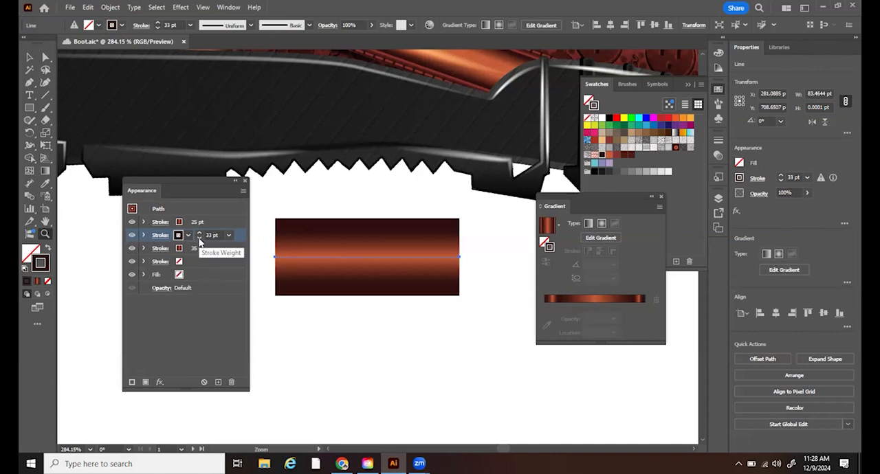
pyautogui.click(188, 236)
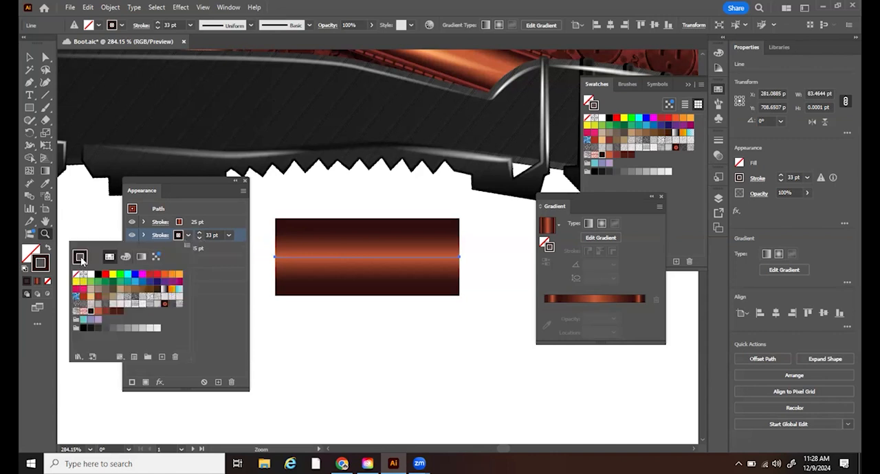
pyautogui.doubleClick(41, 264)
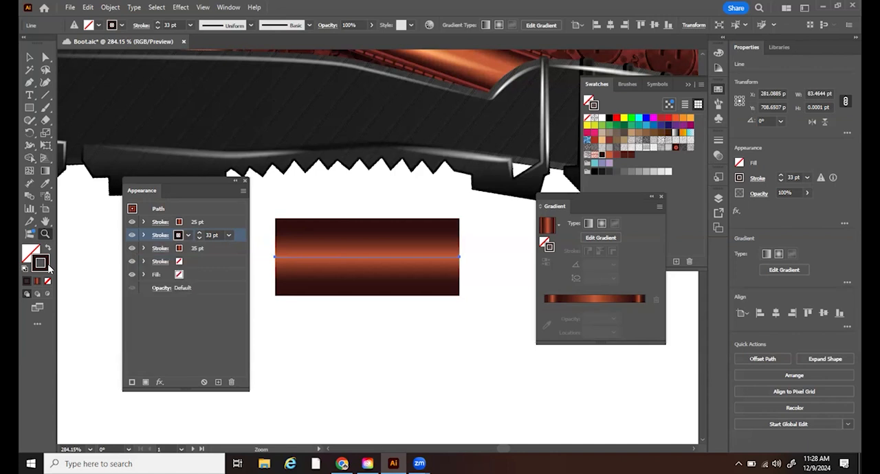
pyautogui.moveTo(389, 276); pyautogui.dragTo(386, 285)
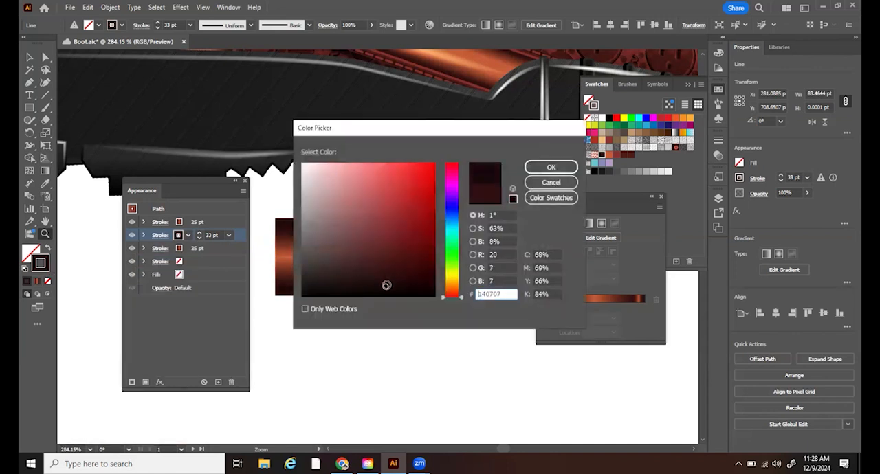
pyautogui.click(550, 168)
# - Reduce the solid dark stroke's weight to 26 pt so it forms a thin edge around the 25 pt gradient stroke
pyautogui.moveTo(338, 255); pyautogui.dragTo(406, 314)
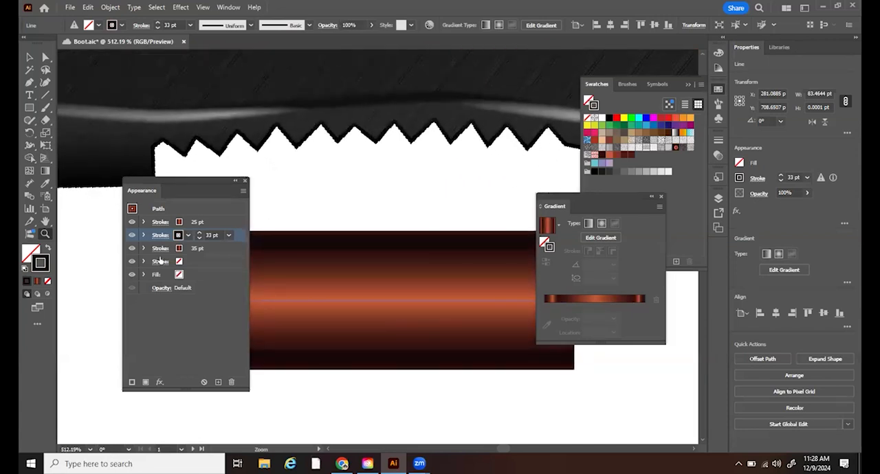
pyautogui.click(200, 238)
pyautogui.click(200, 239)
pyautogui.click(200, 239)
pyautogui.click(200, 239)
pyautogui.click(200, 239)
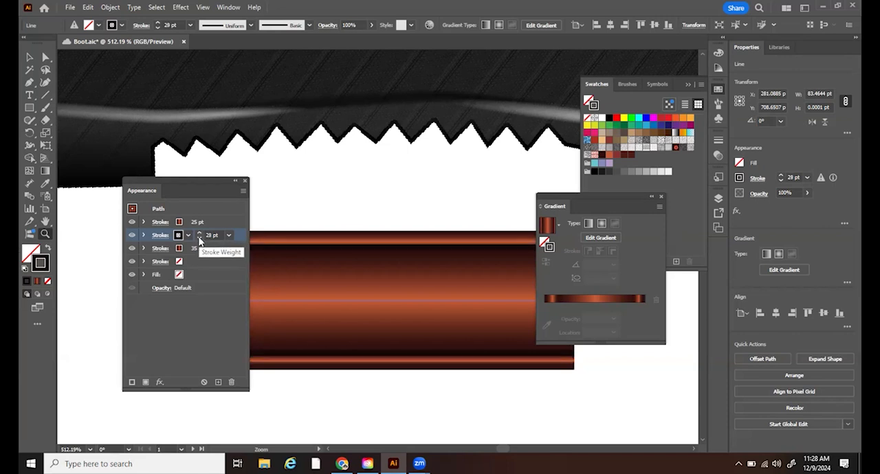
pyautogui.click(200, 239)
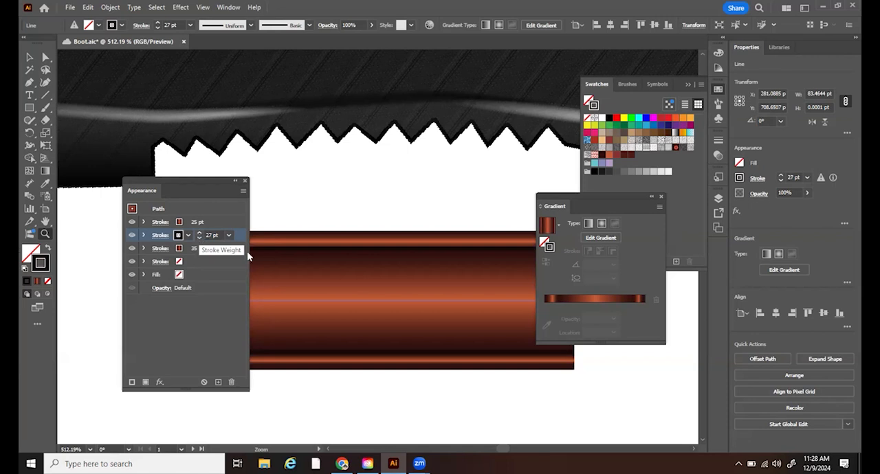
pyautogui.click(200, 239)
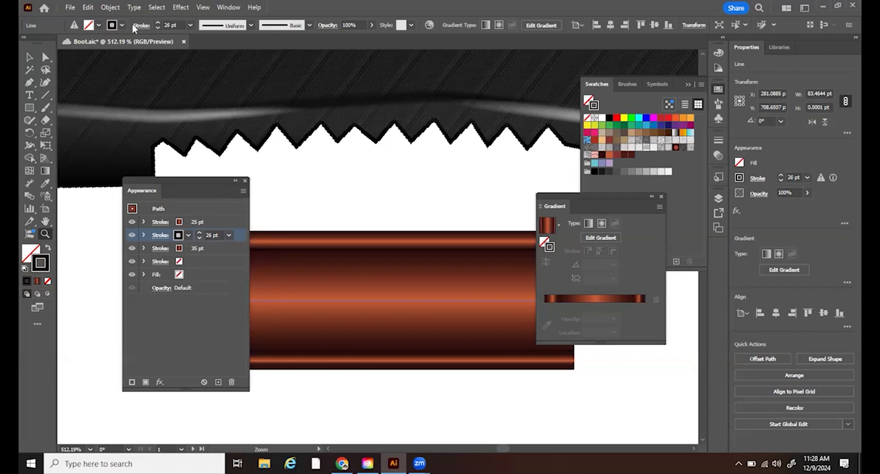
# - Try scaling the 26 pt dark stroke vertically with a Transform effect
pyautogui.click(109, 8)
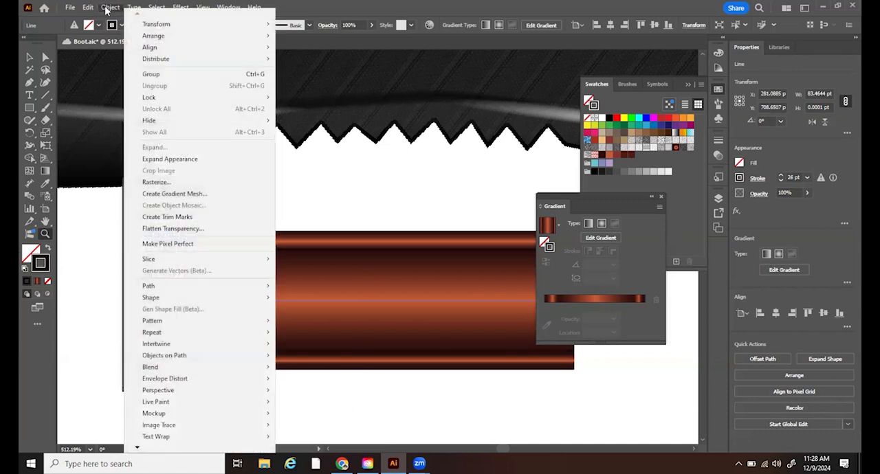
pyautogui.moveTo(181, 7)
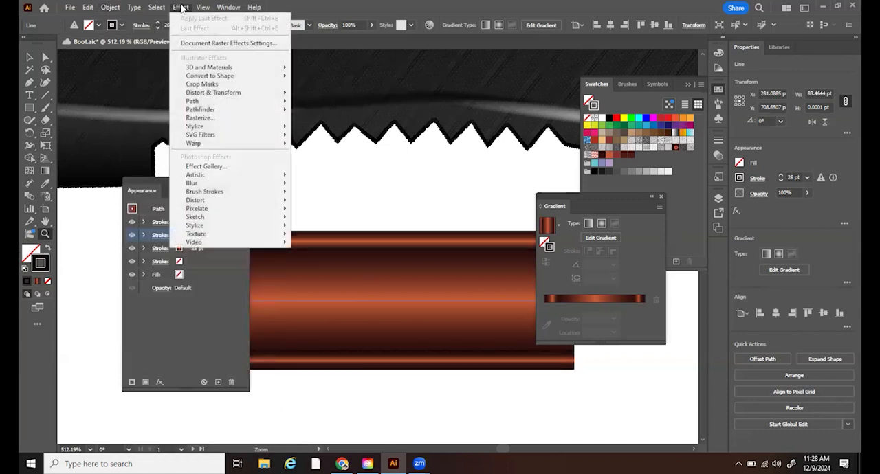
pyautogui.moveTo(231, 94)
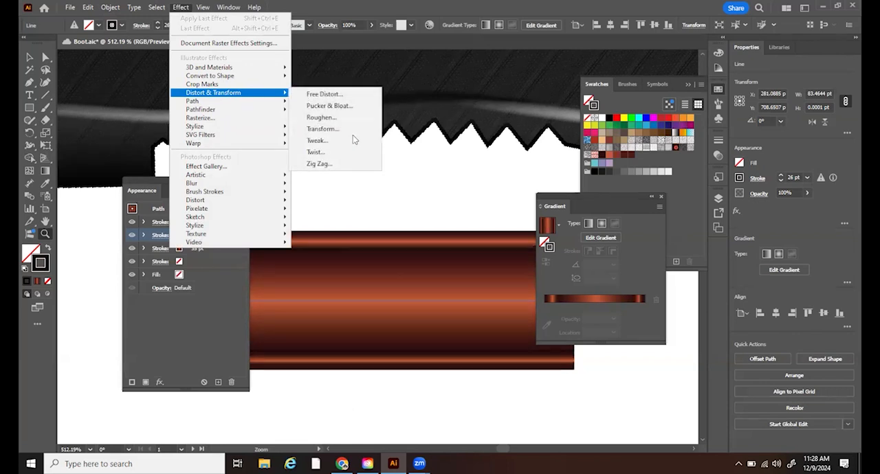
pyautogui.click(338, 126)
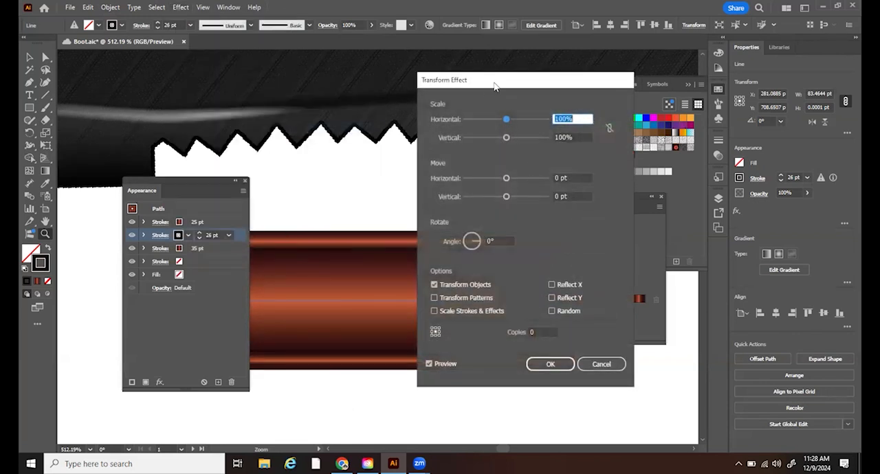
pyautogui.moveTo(494, 85); pyautogui.dragTo(508, 131)
pyautogui.click(572, 181)
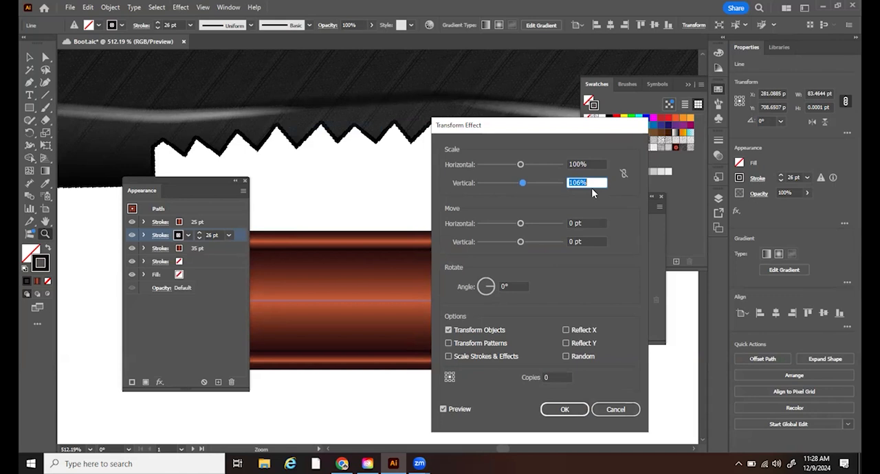
pyautogui.hotkey('shift', 'Up')
pyautogui.hotkey('shift', 'Up')
pyautogui.hotkey('shift', 'Up')
pyautogui.hotkey('shift', 'Up')
pyautogui.hotkey('shift', 'Up')
pyautogui.hotkey('shift', 'Up')
pyautogui.hotkey('shift', 'Up')
pyautogui.hotkey('shift', 'Up')
pyautogui.press('Return')
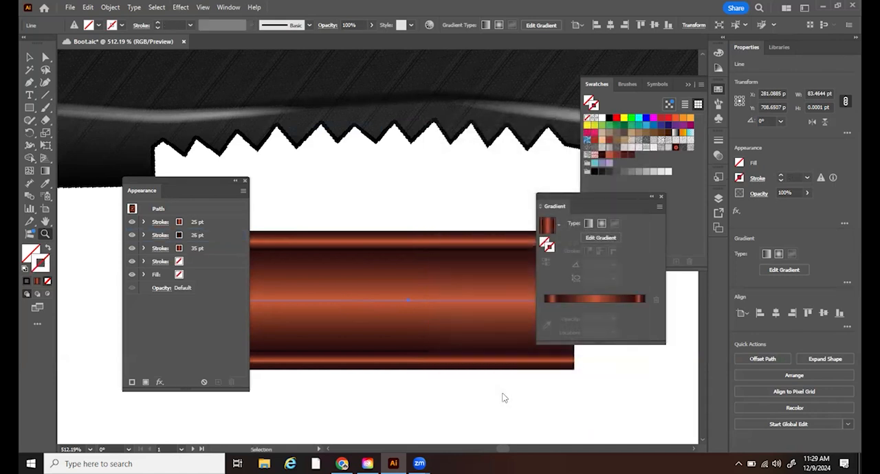
pyautogui.click(180, 7)
pyautogui.moveTo(233, 92)
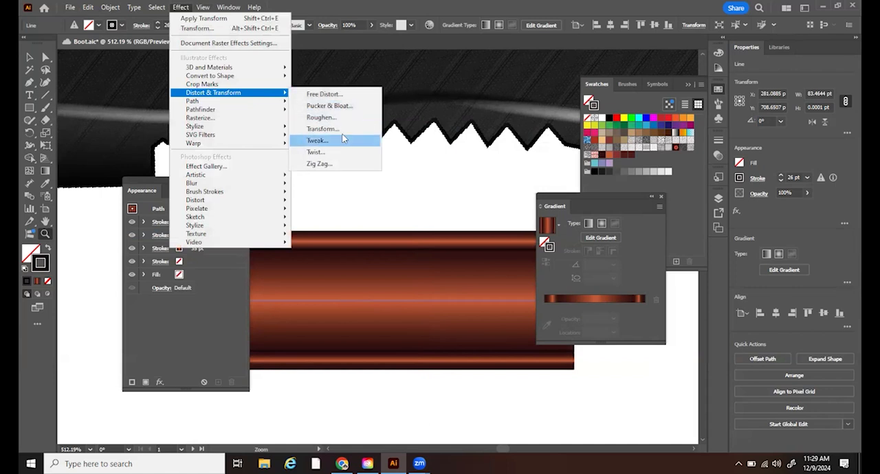
pyautogui.click(346, 130)
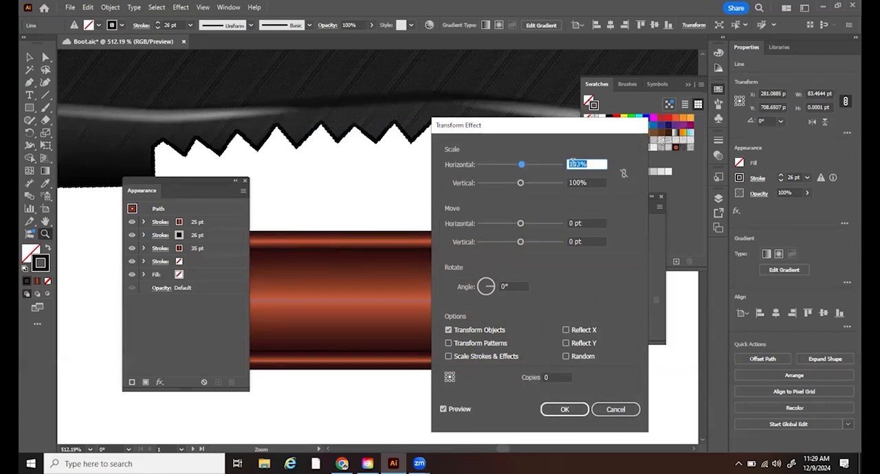
pyautogui.press('Up')
pyautogui.press('Up')
pyautogui.press('Up')
pyautogui.press('Up')
pyautogui.press('Up')
pyautogui.press('Up')
pyautogui.press('Up')
pyautogui.press('Up')
pyautogui.press('Up')
pyautogui.press('Up')
pyautogui.press('Up')
pyautogui.press('Up')
pyautogui.press('Up')
pyautogui.press('Up')
pyautogui.press('Up')
pyautogui.press('Up')
pyautogui.press('Up')
pyautogui.press('Up')
pyautogui.press('Up')
pyautogui.press('Up')
pyautogui.press('Up')
pyautogui.press('Up')
pyautogui.press('Up')
pyautogui.press('Up')
pyautogui.press('Up')
pyautogui.press('Up')
pyautogui.press('Up')
pyautogui.press('Up')
pyautogui.press('Up')
pyautogui.press('Up')
pyautogui.press('Up')
pyautogui.press('Up')
pyautogui.press('Up')
pyautogui.press('Up')
pyautogui.press('Up')
pyautogui.press('Up')
pyautogui.press('Up')
pyautogui.press('Up')
pyautogui.press('Up')
pyautogui.press('Up')
pyautogui.press('Up')
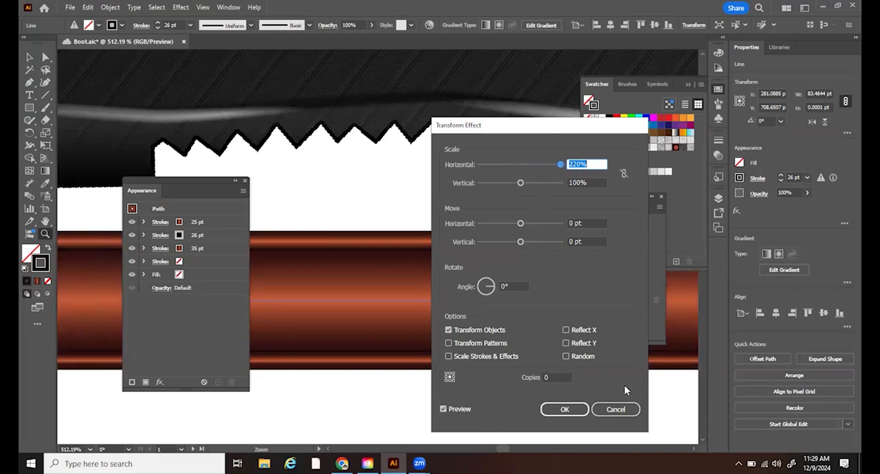
pyautogui.click(615, 409)
# - Open a Transform effect for the 26 pt dark stroke and try nudging its vertical scale
pyautogui.click(213, 235)
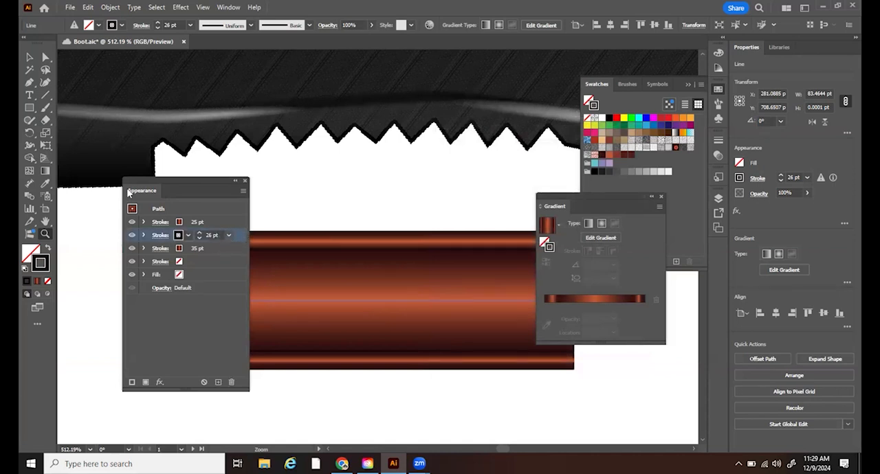
pyautogui.click(181, 7)
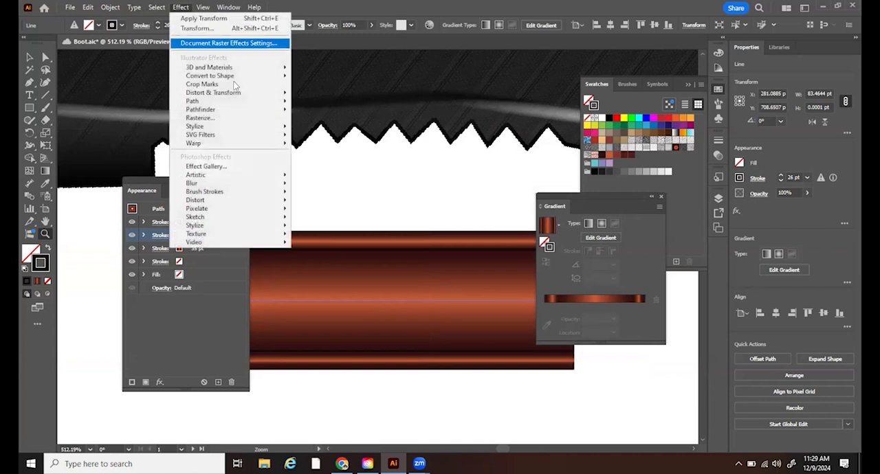
pyautogui.moveTo(251, 92)
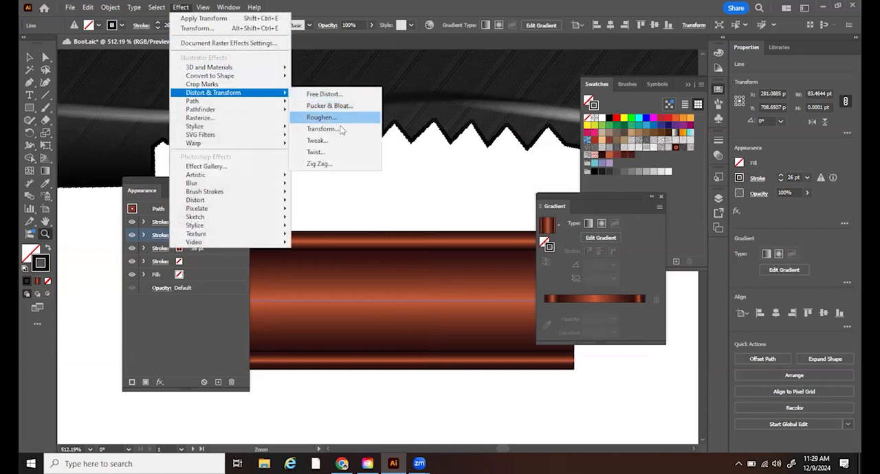
pyautogui.click(337, 128)
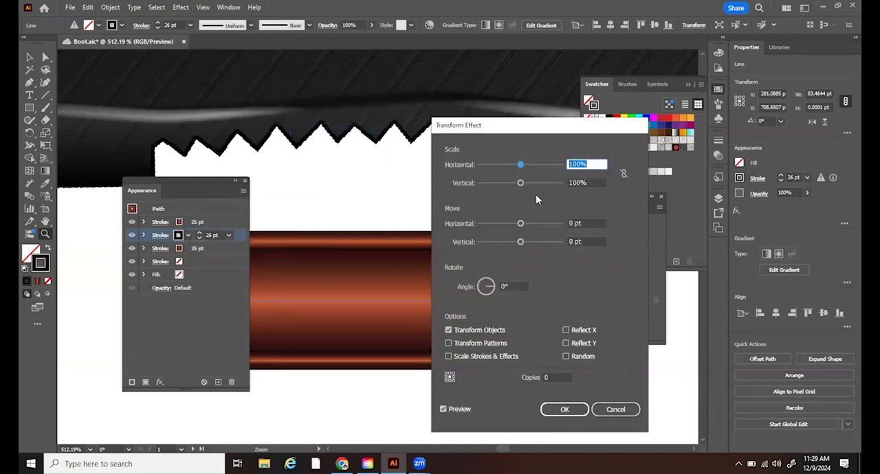
pyautogui.click(576, 181)
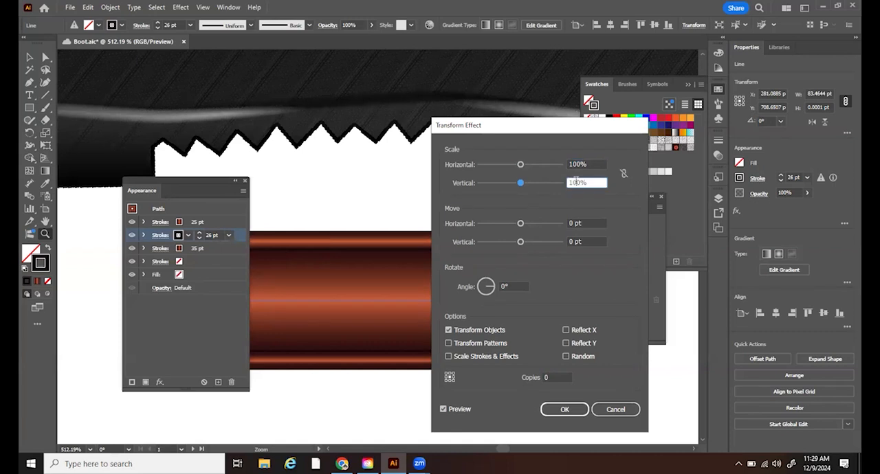
pyautogui.press('Up')
pyautogui.press('Up')
pyautogui.press('Up')
pyautogui.press('Up')
pyautogui.press('Up')
pyautogui.press('Up')
pyautogui.press('Up')
pyautogui.press('Up')
pyautogui.press('Up')
pyautogui.press('Up')
pyautogui.press('Up')
pyautogui.press('Up')
pyautogui.press('Up')
pyautogui.press('Up')
pyautogui.press('Up')
pyautogui.press('Up')
pyautogui.press('Up')
pyautogui.press('Up')
pyautogui.press('Up')
pyautogui.press('Up')
pyautogui.press('Up')
pyautogui.press('Up')
pyautogui.press('Up')
pyautogui.press('Up')
pyautogui.press('Up')
pyautogui.press('Up')
pyautogui.press('Up')
pyautogui.press('Up')
pyautogui.press('Up')
pyautogui.press('Up')
pyautogui.press('Up')
pyautogui.press('Up')
pyautogui.press('Up')
pyautogui.press('Up')
pyautogui.press('Up')
pyautogui.press('Up')
pyautogui.press('Up')
pyautogui.press('Up')
pyautogui.press('Up')
pyautogui.press('Up')
pyautogui.press('Down')
pyautogui.press('Down')
pyautogui.press('Down')
pyautogui.press('Down')
pyautogui.press('Down')
pyautogui.press('Down')
pyautogui.press('Down')
pyautogui.press('Down')
pyautogui.press('Down')
pyautogui.press('Down')
pyautogui.press('Down')
pyautogui.press('Down')
pyautogui.press('Down')
pyautogui.press('Down')
pyautogui.press('Down')
pyautogui.press('Down')
pyautogui.press('Down')
pyautogui.press('Down')
pyautogui.press('Down')
pyautogui.press('Down')
pyautogui.press('Down')
pyautogui.press('Down')
pyautogui.press('Down')
pyautogui.press('Down')
pyautogui.press('Down')
pyautogui.press('Down')
pyautogui.press('Down')
pyautogui.press('Down')
pyautogui.press('Down')
pyautogui.press('Down')
pyautogui.press('Down')
pyautogui.press('Down')
pyautogui.press('Down')
pyautogui.press('Down')
pyautogui.press('Down')
pyautogui.press('Down')
pyautogui.press('Down')
pyautogui.press('Down')
pyautogui.press('Down')
pyautogui.press('Down')
# - Try moving the dark stroke -19 pt horizontally and -2 pt vertically, scaled 179% horizontally and 140% vertically
pyautogui.moveTo(521, 224); pyautogui.dragTo(519, 248)
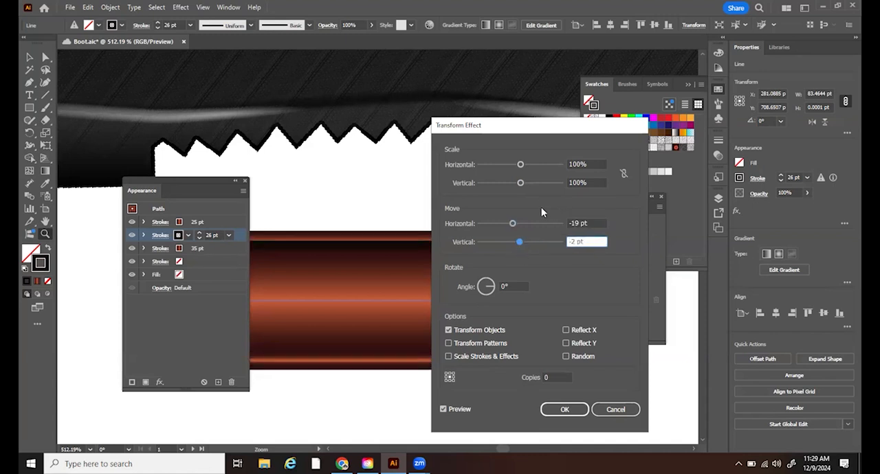
pyautogui.moveTo(534, 190); pyautogui.dragTo(491, 171)
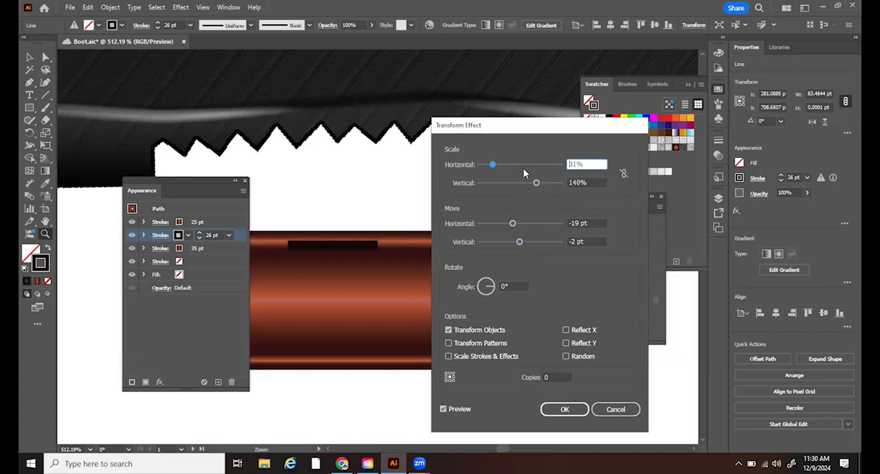
pyautogui.click(553, 165)
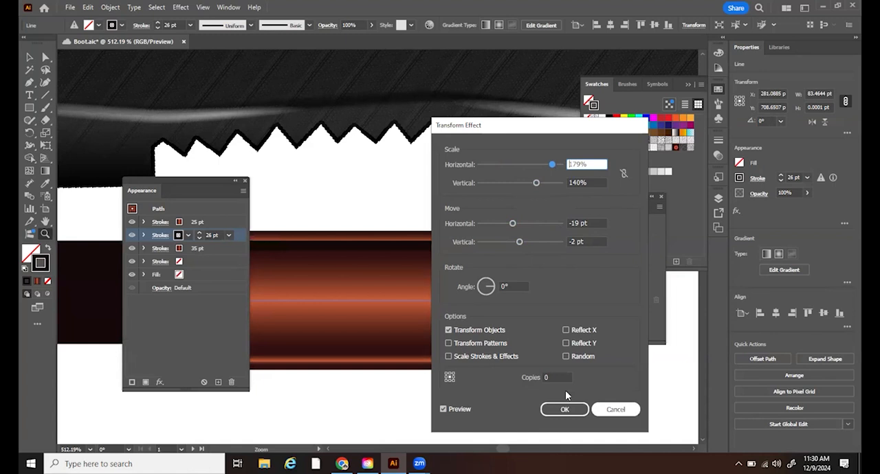
pyautogui.click(565, 409)
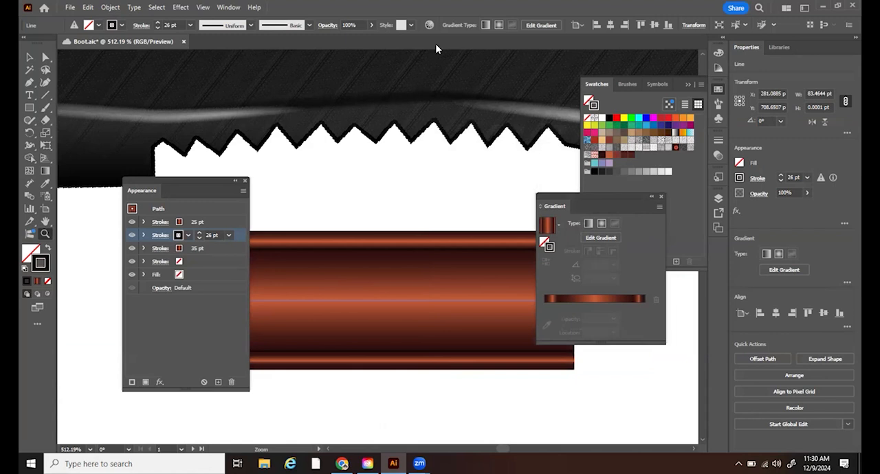
# - Make the 26 pt dark stroke a dashed line with 12 pt dashes and round caps
pyautogui.click(229, 7)
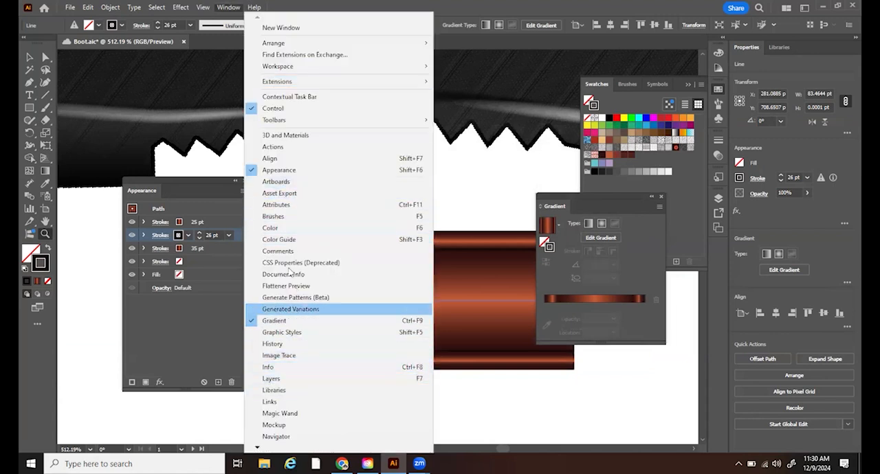
pyautogui.moveTo(260, 451)
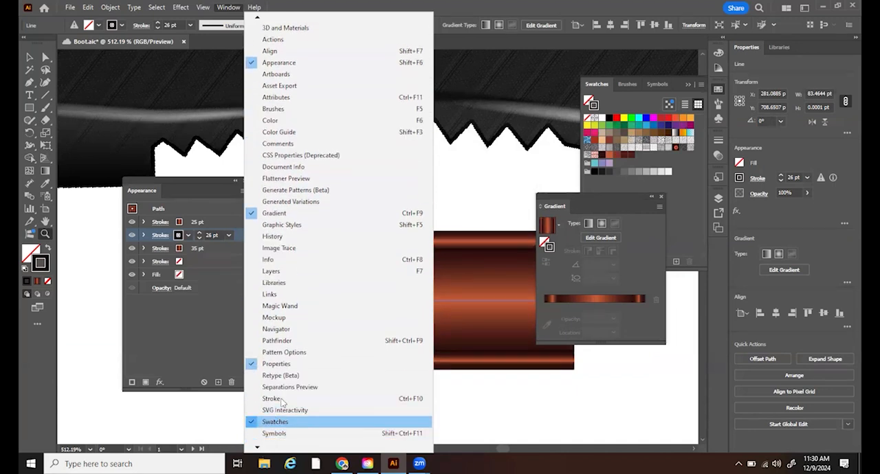
pyautogui.click(275, 401)
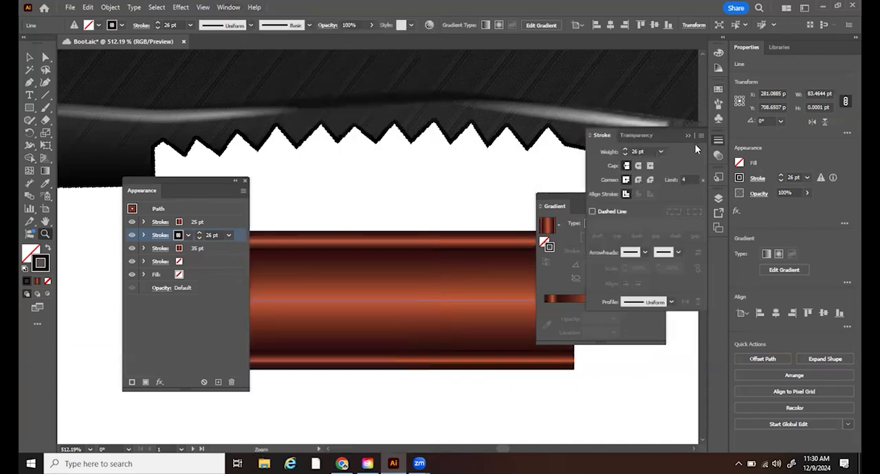
pyautogui.click(595, 212)
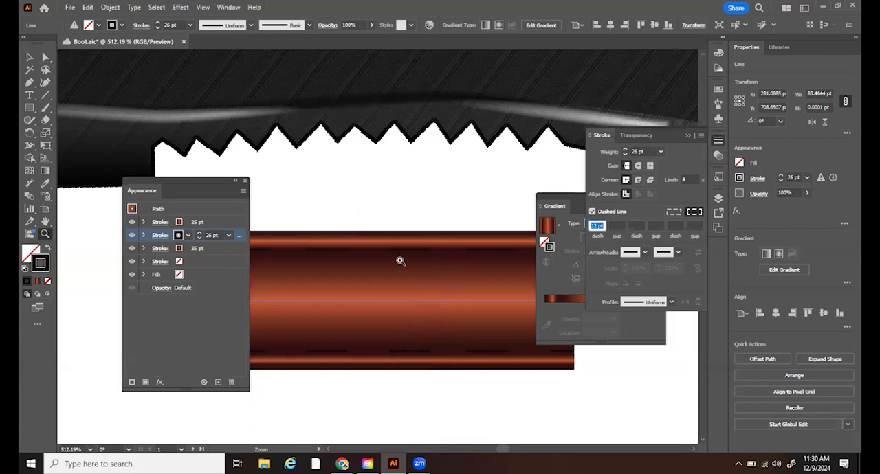
pyautogui.click(639, 166)
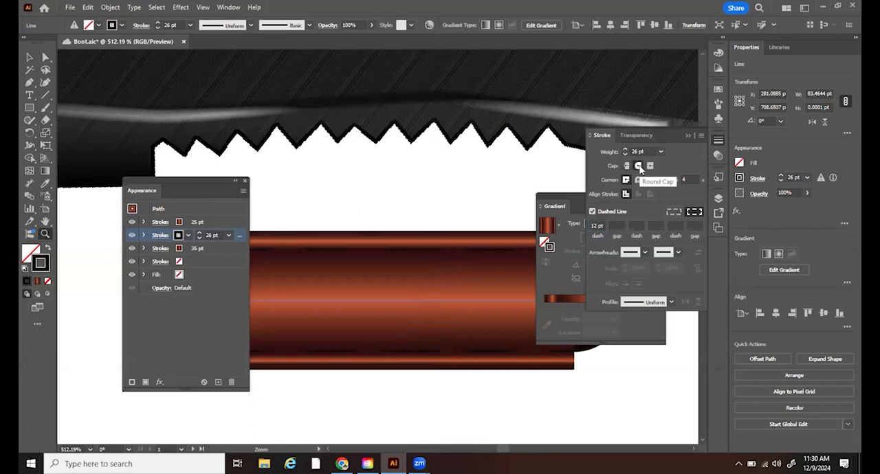
# - Try the dashed dark stroke at weights of 29 pt and 25 pt, and delete it from the line's appearance
pyautogui.click(199, 233)
pyautogui.click(199, 233)
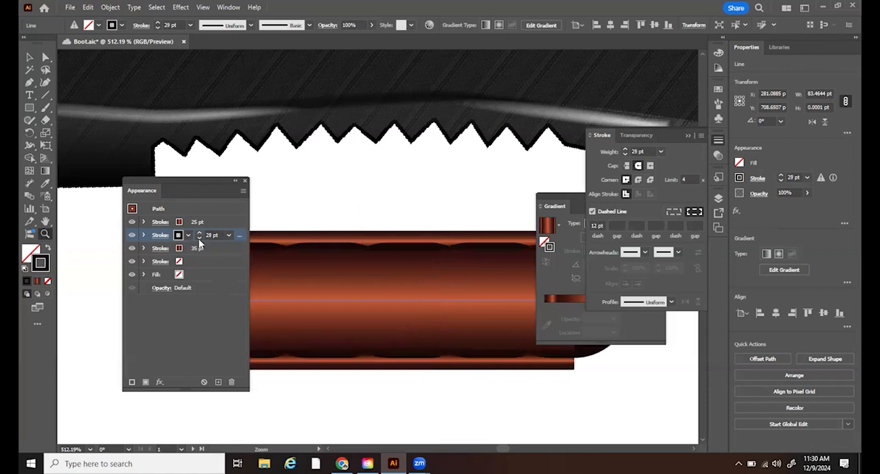
pyautogui.click(199, 238)
pyautogui.click(200, 238)
pyautogui.click(200, 237)
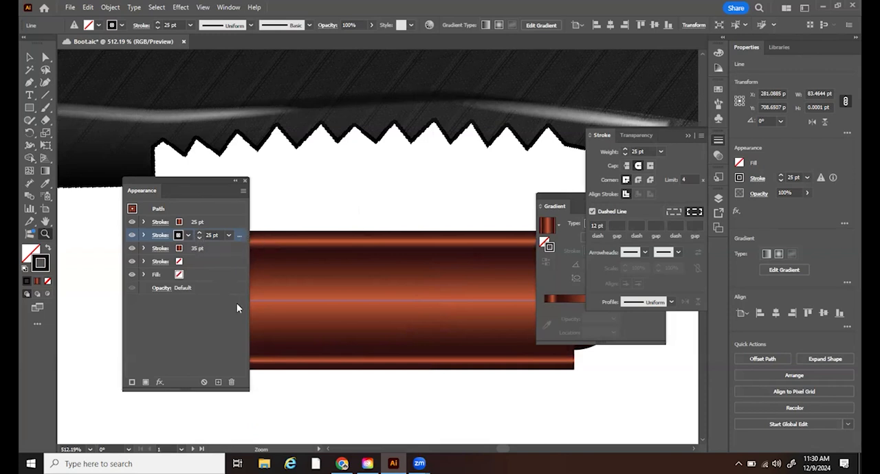
pyautogui.click(232, 383)
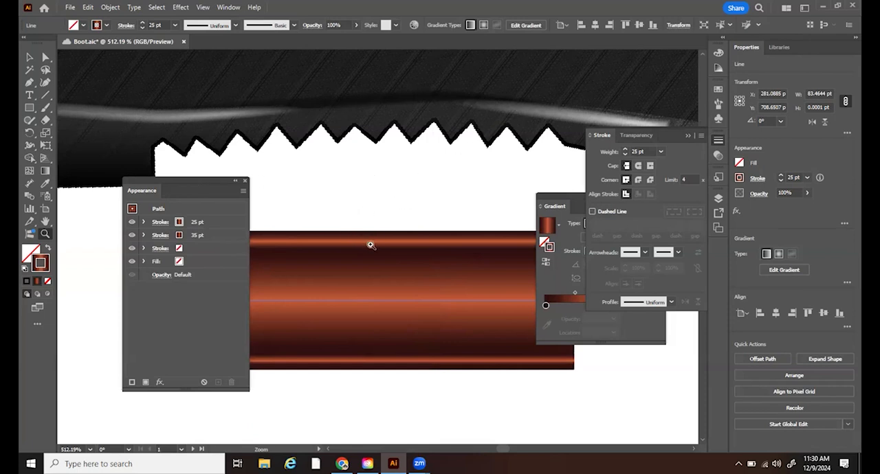
# - Add inner dark stops at about 7% and 91% to the gradient of the 25 pt stroke
pyautogui.keyDown('alt'); pyautogui.click(457, 215); pyautogui.keyUp('alt')
pyautogui.keyDown('alt'); pyautogui.click(456, 214); pyautogui.keyUp('alt')
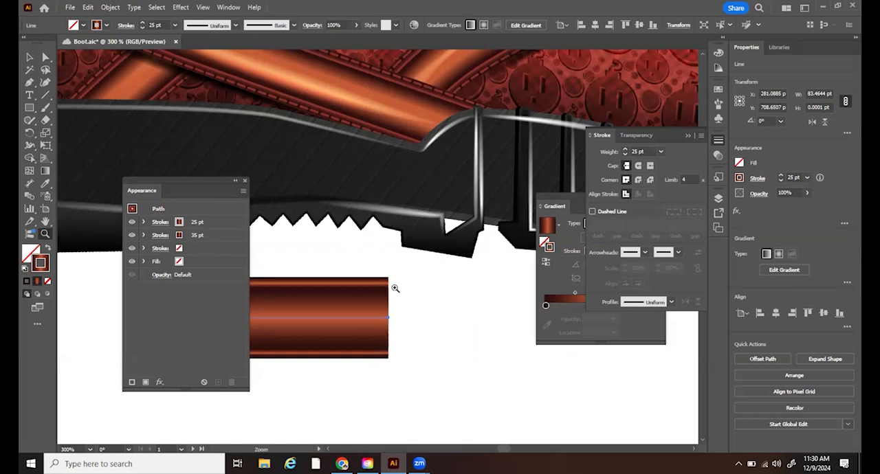
pyautogui.moveTo(355, 280); pyautogui.dragTo(424, 338)
pyautogui.click(27, 58)
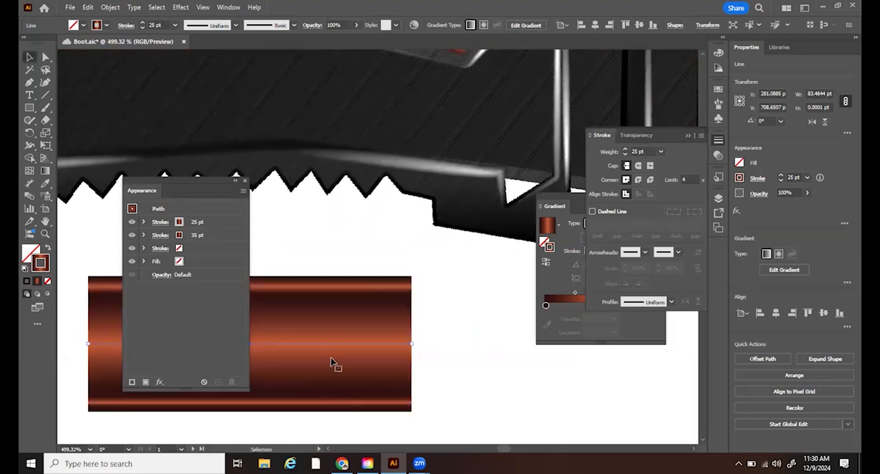
pyautogui.click(221, 222)
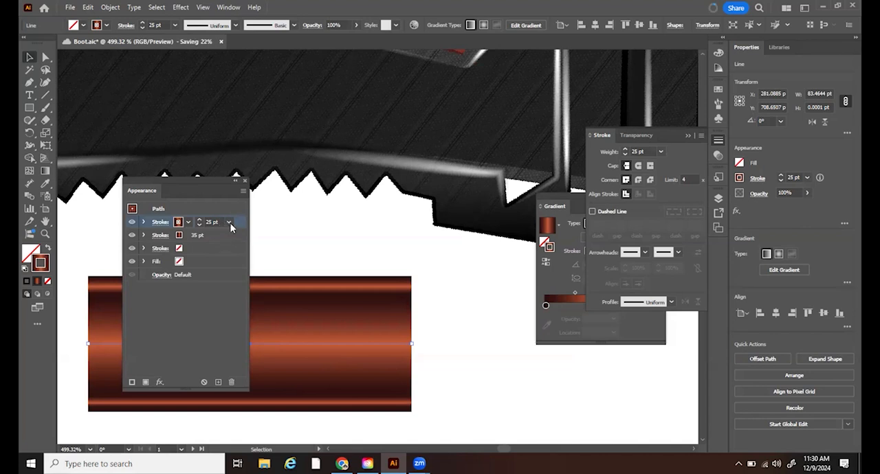
pyautogui.moveTo(564, 201); pyautogui.dragTo(530, 203)
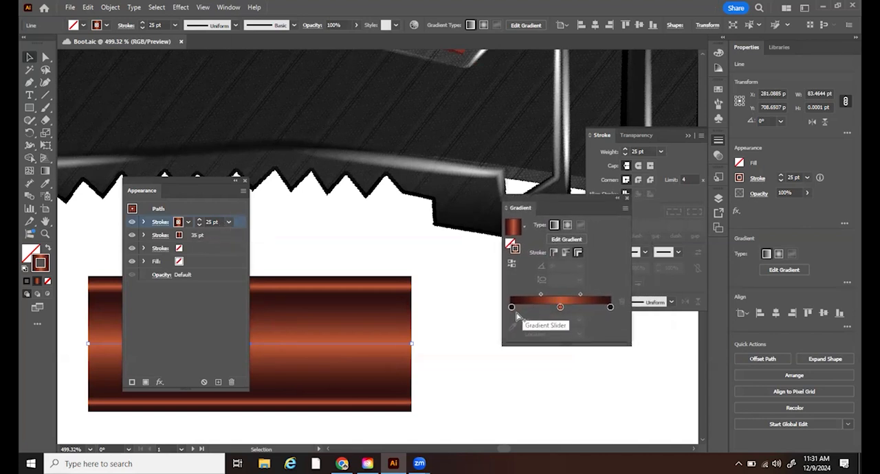
pyautogui.moveTo(513, 311); pyautogui.dragTo(516, 312)
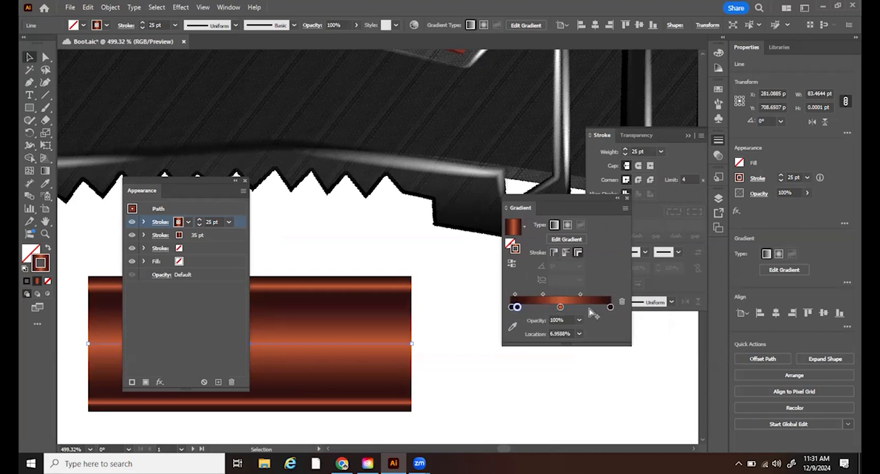
pyautogui.moveTo(610, 311); pyautogui.dragTo(601, 313)
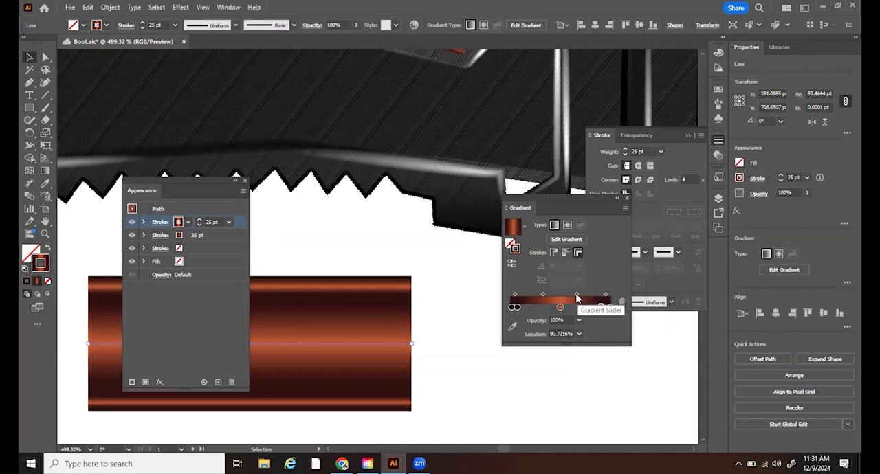
# - Set the midpoint between the gradient's orange centre and the far inner dark stop to about 64%
pyautogui.click(577, 296)
pyautogui.moveTo(583, 298); pyautogui.dragTo(591, 301)
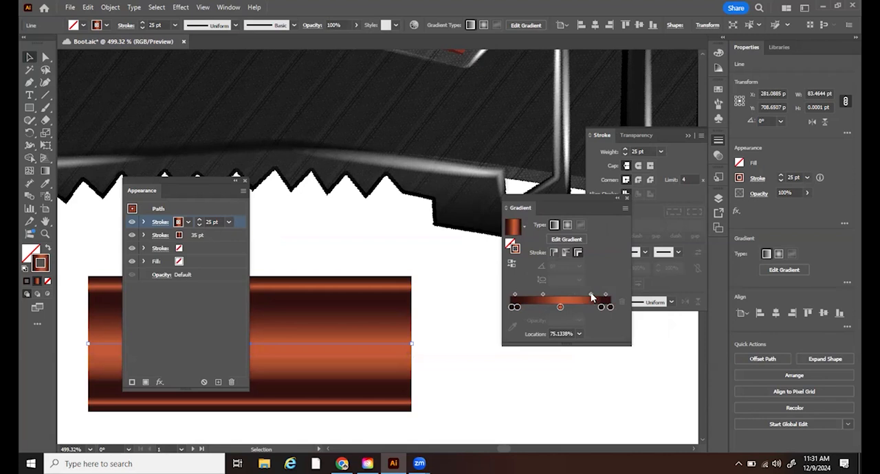
pyautogui.moveTo(591, 297); pyautogui.dragTo(585, 296)
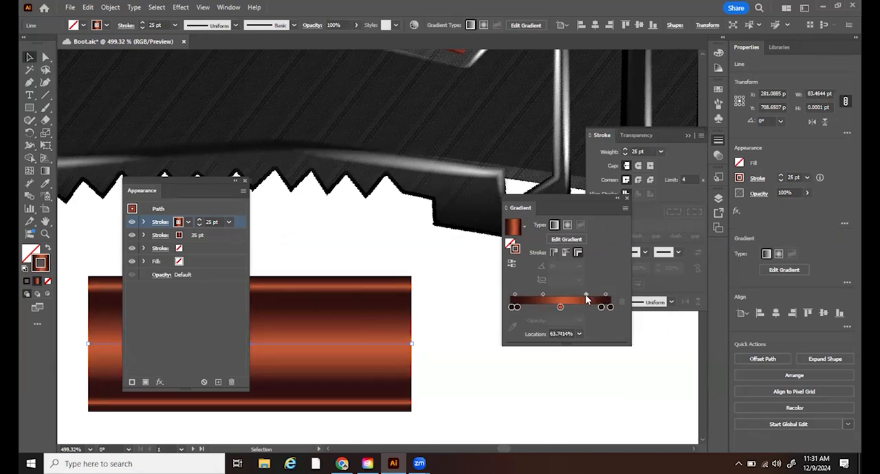
# - Move the inner dark stops outward to about 96% and 5%, and set the first dark-to-orange midpoint to about 49%
pyautogui.moveTo(602, 309)
pyautogui.mouseDown()
pyautogui.moveTo(591, 311)
pyautogui.moveTo(608, 310)
pyautogui.mouseUp()
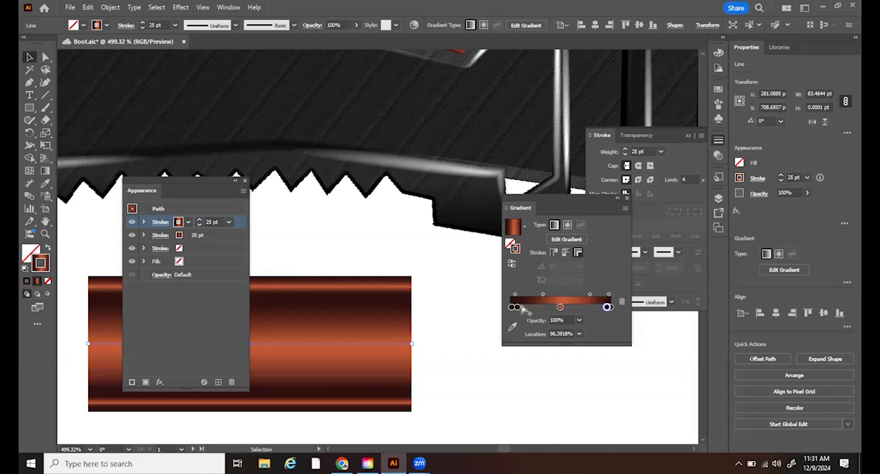
pyautogui.moveTo(519, 308); pyautogui.dragTo(519, 309)
pyautogui.hotkey('ctrl', 'z')
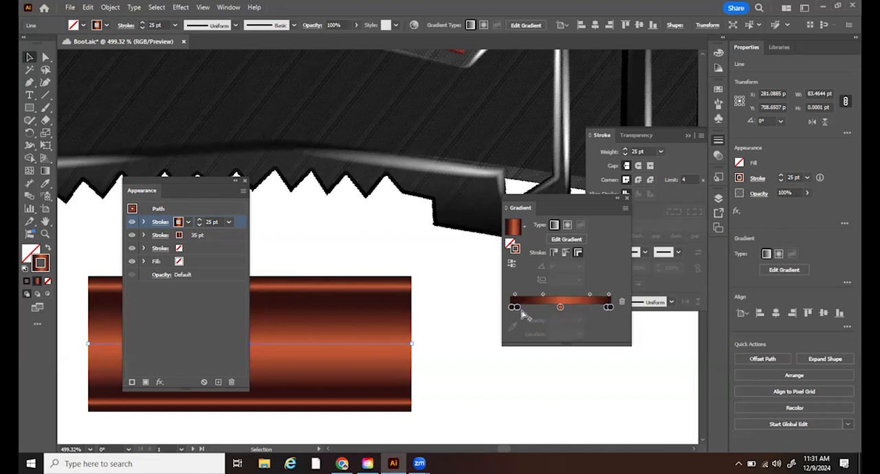
pyautogui.click(515, 309)
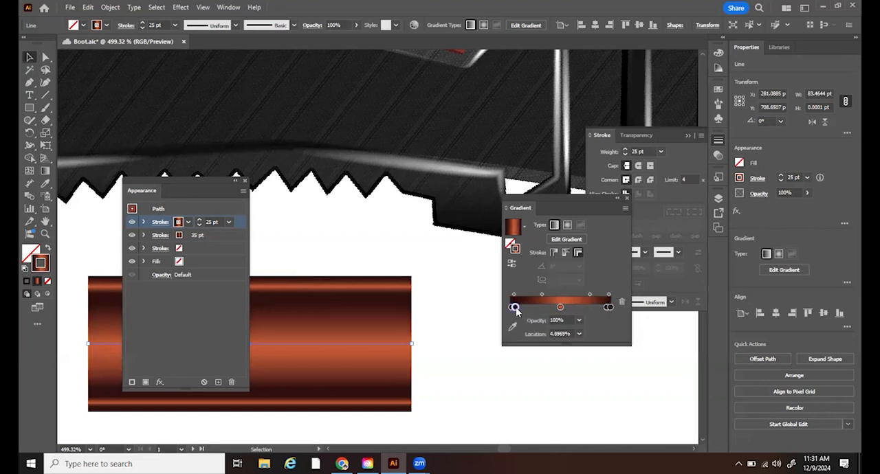
pyautogui.moveTo(515, 310); pyautogui.dragTo(537, 297)
pyautogui.click(542, 296)
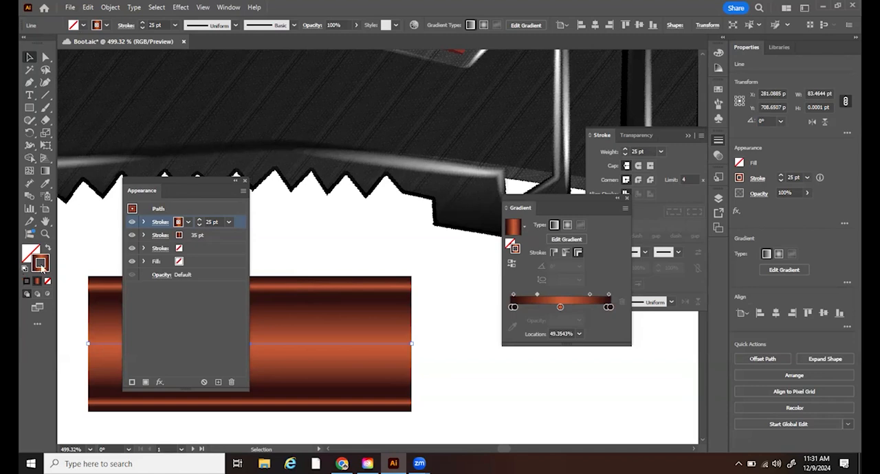
# - Save the line's layered gradient-stroke appearance as a new graphic style and deselect the line
pyautogui.click(45, 234)
pyautogui.moveTo(407, 309); pyautogui.dragTo(330, 137)
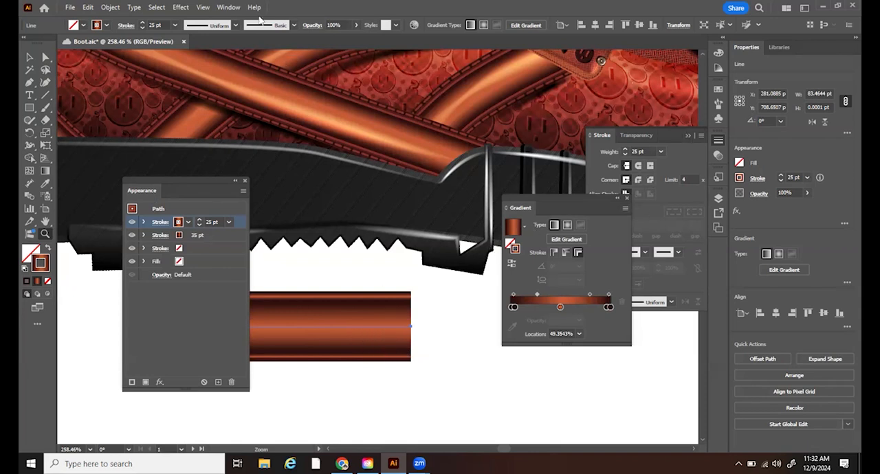
pyautogui.click(227, 7)
pyautogui.scroll(-1, 344, 371)
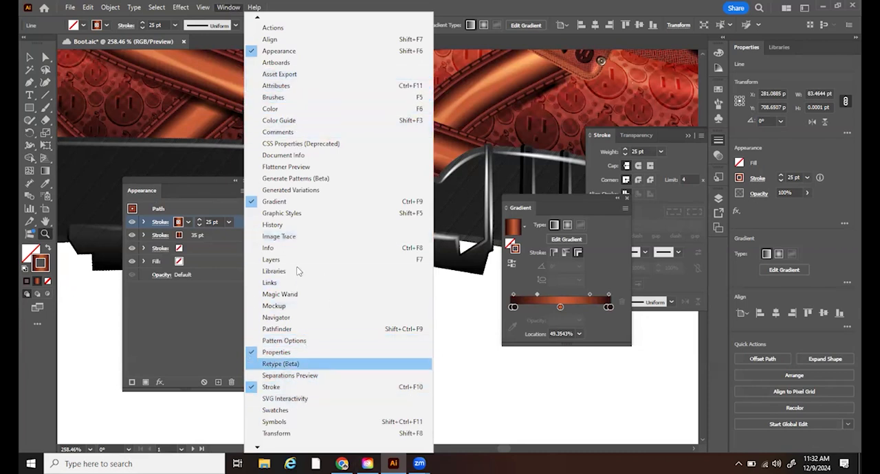
pyautogui.click(296, 213)
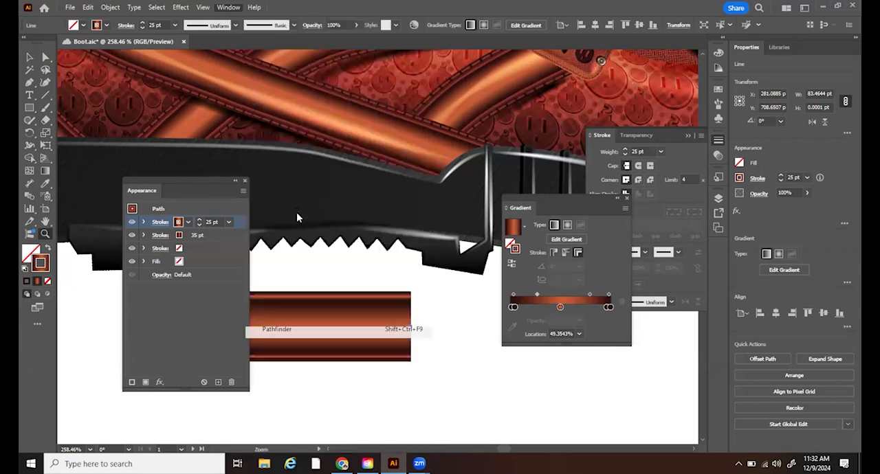
pyautogui.click(29, 57)
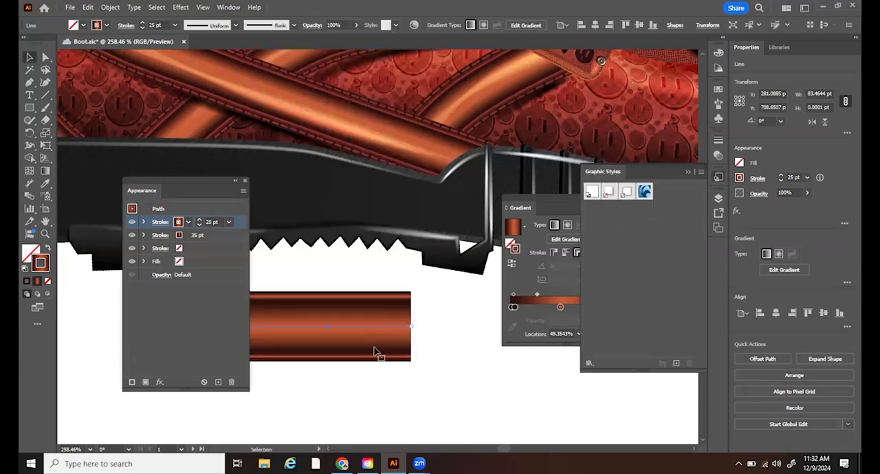
pyautogui.moveTo(364, 345); pyautogui.dragTo(679, 272)
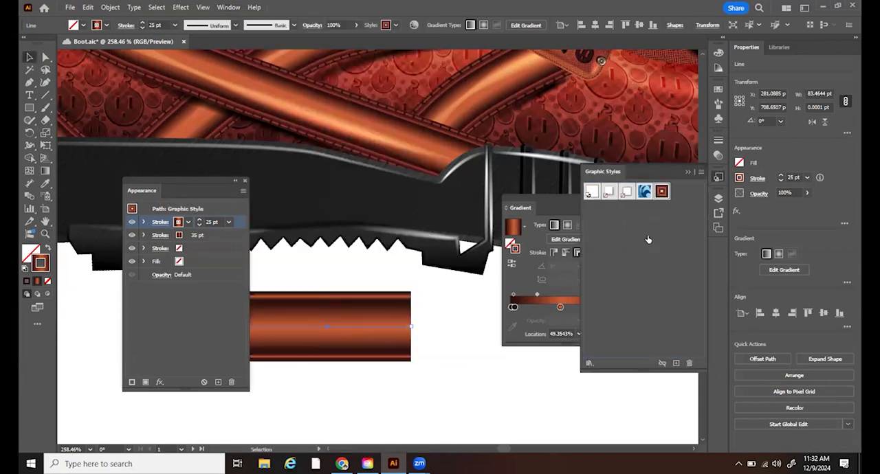
pyautogui.click(446, 400)
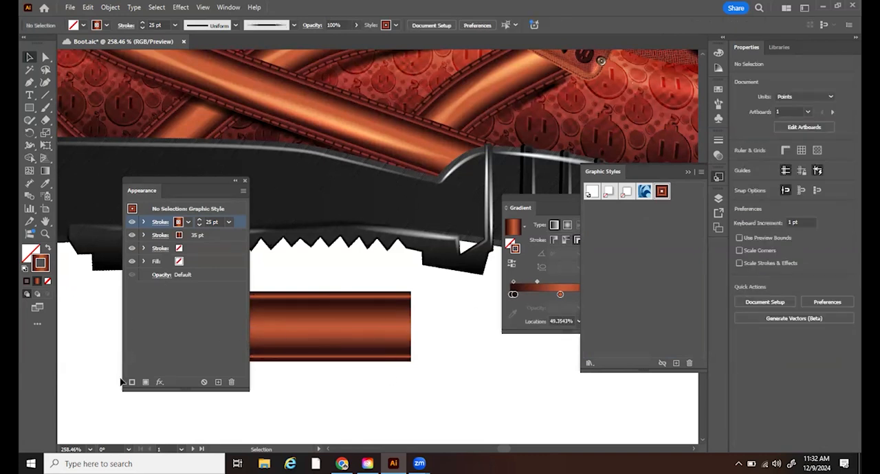
# - Draw an open curved path with the Pen tool along the centre of the white strap below the Switch label
pyautogui.click(45, 234)
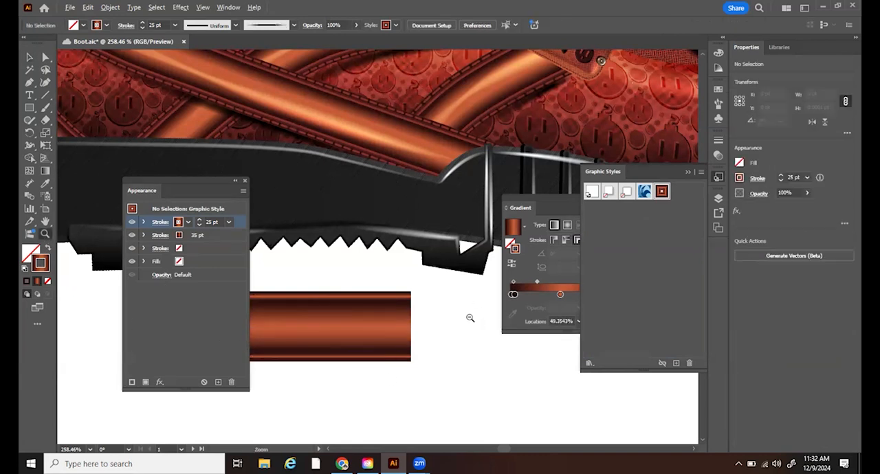
pyautogui.moveTo(470, 318); pyautogui.dragTo(346, 318)
pyautogui.press('space')
pyautogui.moveTo(495, 374); pyautogui.dragTo(134, 340)
pyautogui.moveTo(501, 358); pyautogui.dragTo(323, 386)
pyautogui.moveTo(506, 366); pyautogui.dragTo(418, 401)
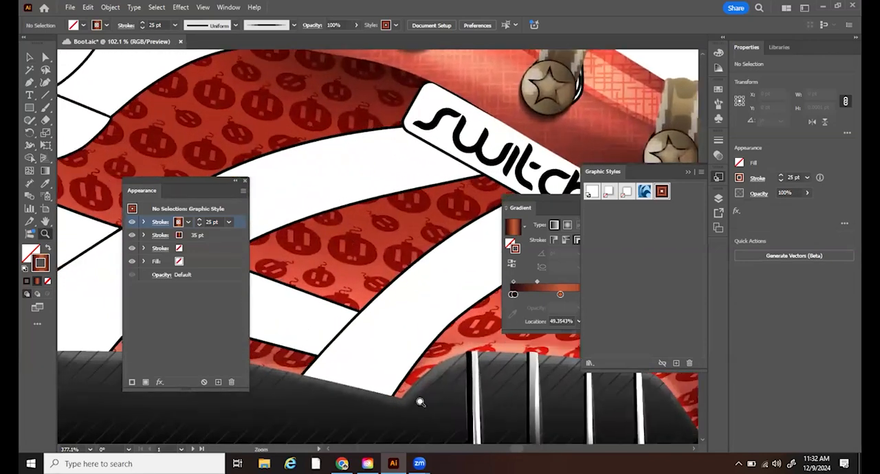
pyautogui.click(398, 345)
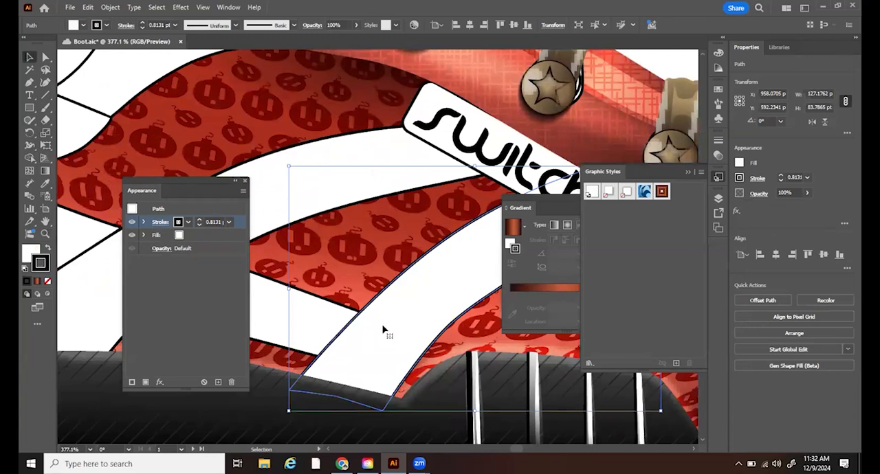
pyautogui.moveTo(430, 304); pyautogui.dragTo(355, 227)
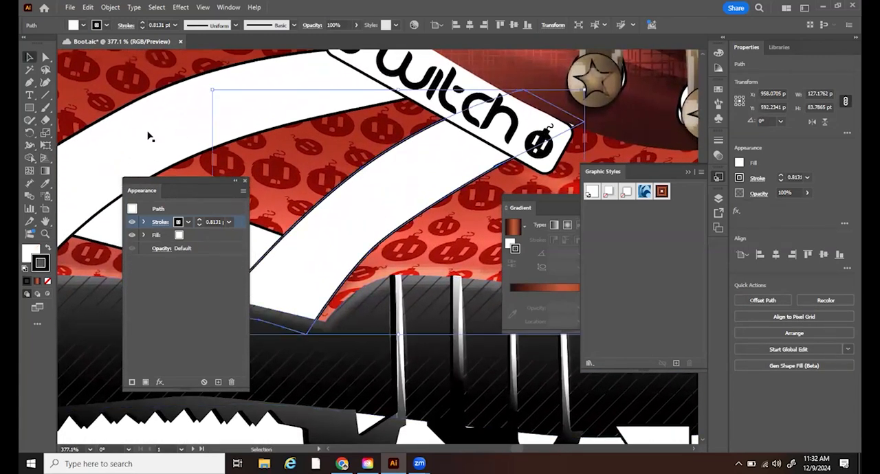
pyautogui.click(29, 82)
pyautogui.moveTo(425, 231); pyautogui.dragTo(408, 244)
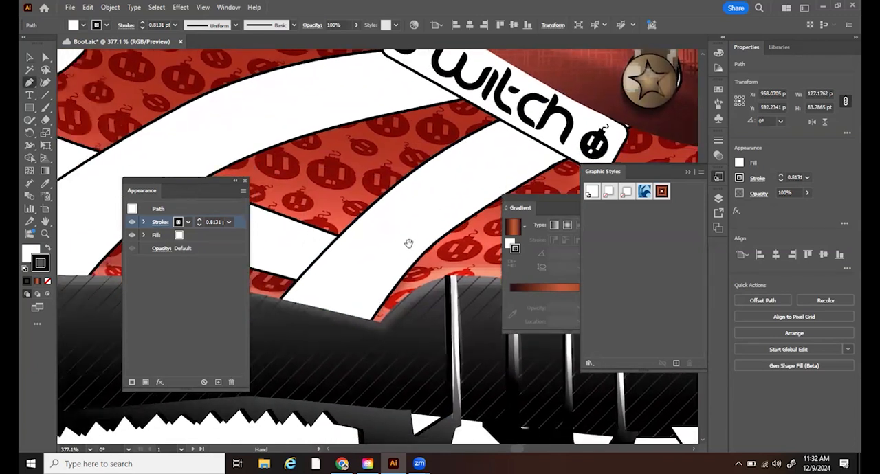
pyautogui.click(308, 328)
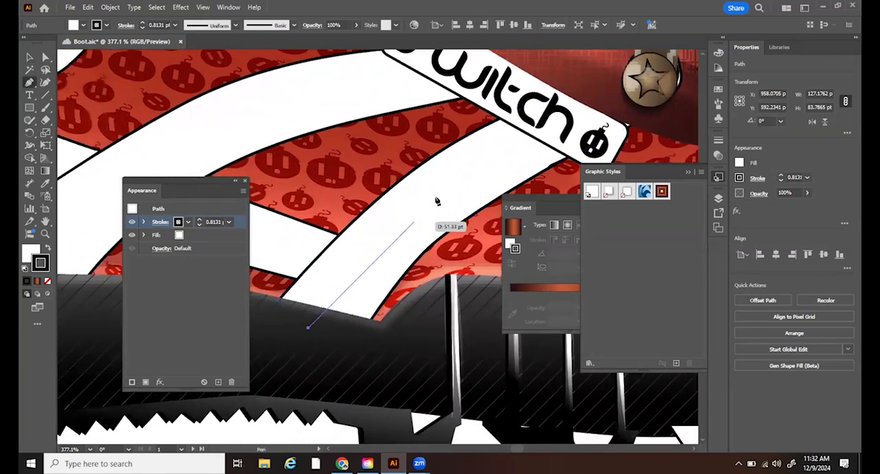
pyautogui.moveTo(458, 176); pyautogui.dragTo(511, 146)
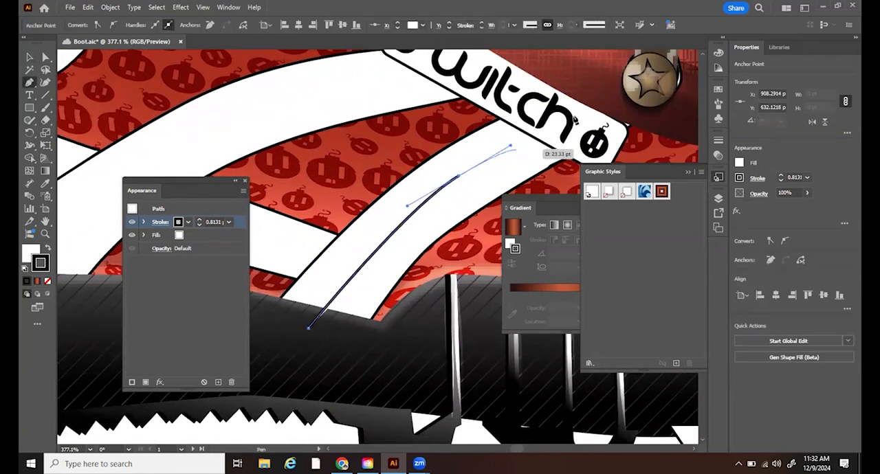
pyautogui.click(587, 108)
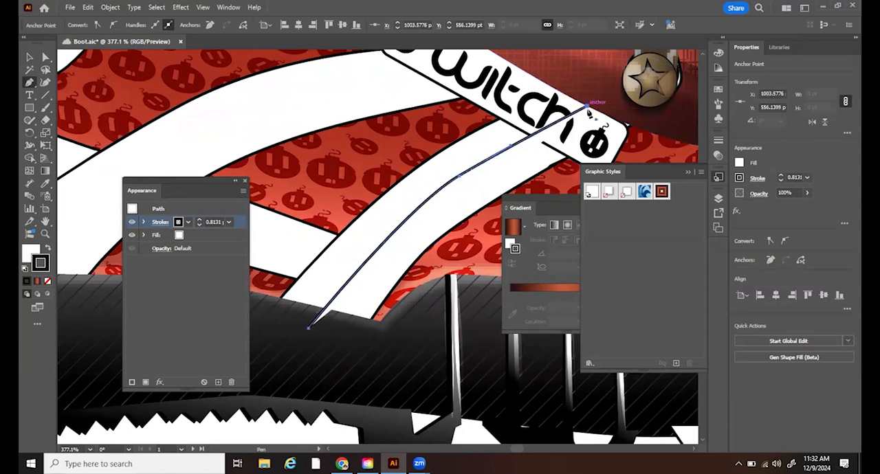
pyautogui.press('v')
# - Remove the new path's fill and apply the saved orange gradient-stroke graphic style to it
pyautogui.click(28, 255)
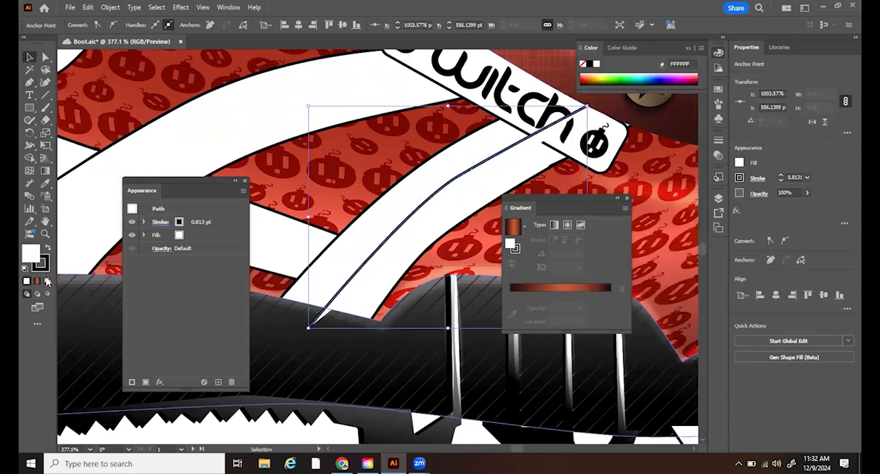
pyautogui.click(47, 282)
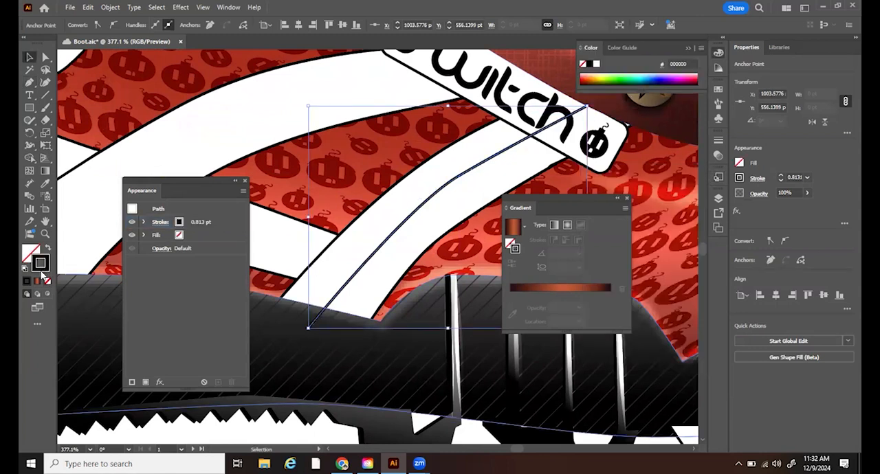
pyautogui.click(227, 8)
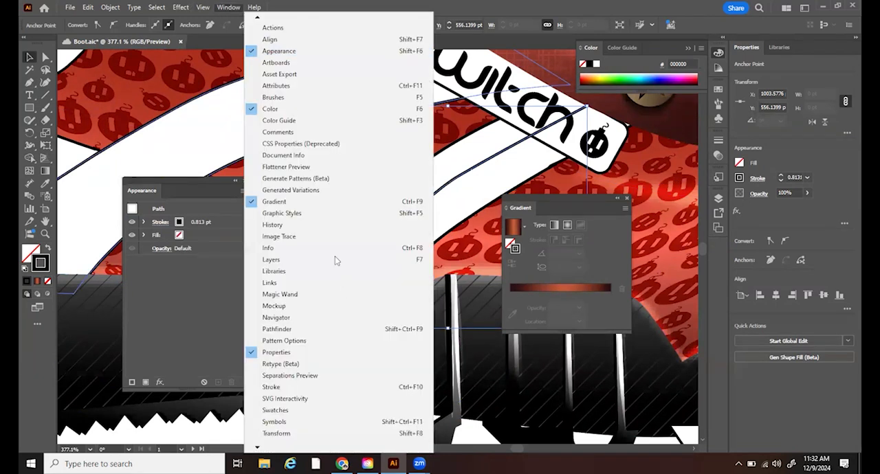
pyautogui.click(320, 217)
pyautogui.click(662, 192)
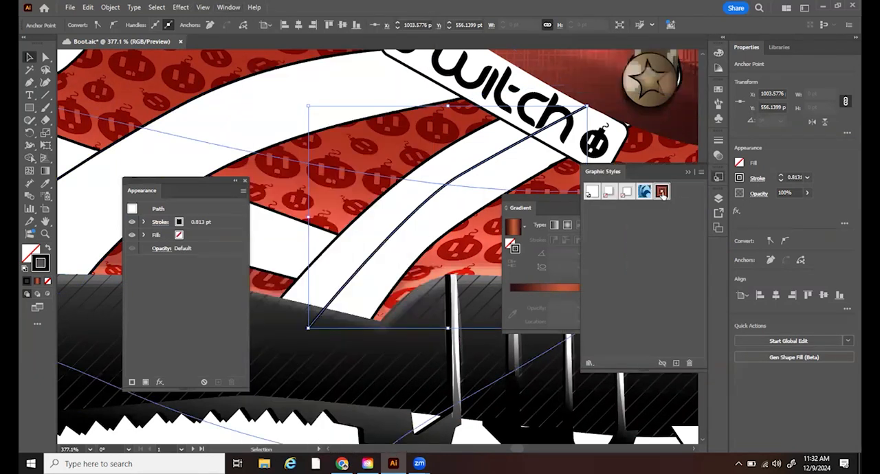
pyautogui.click(660, 194)
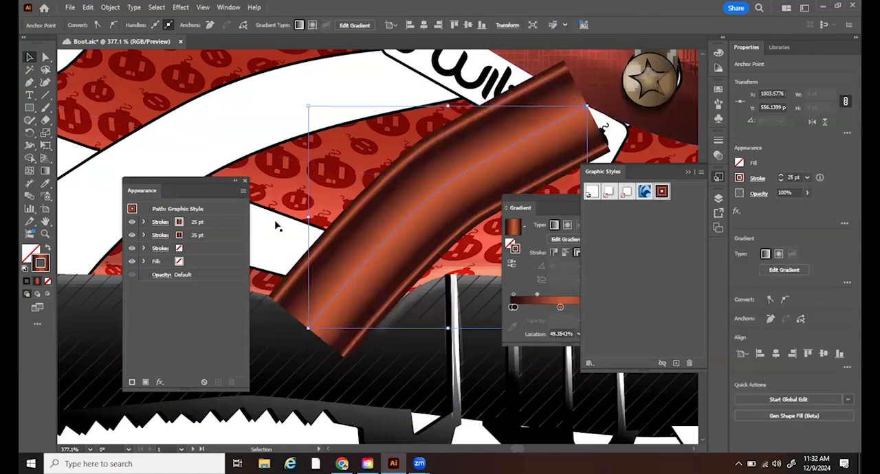
# - Select the styled strap path and place a copy of it directly in front of the original
pyautogui.click(45, 234)
pyautogui.moveTo(426, 255); pyautogui.dragTo(387, 260)
pyautogui.click(46, 108)
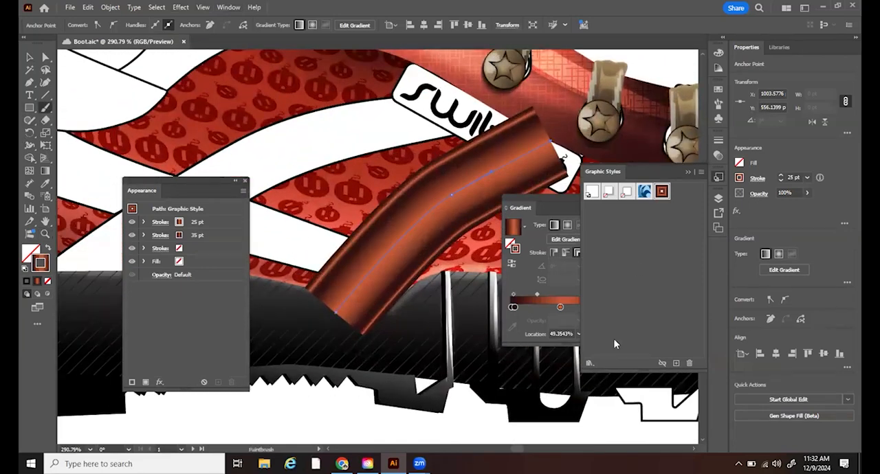
pyautogui.click(29, 82)
pyautogui.click(26, 57)
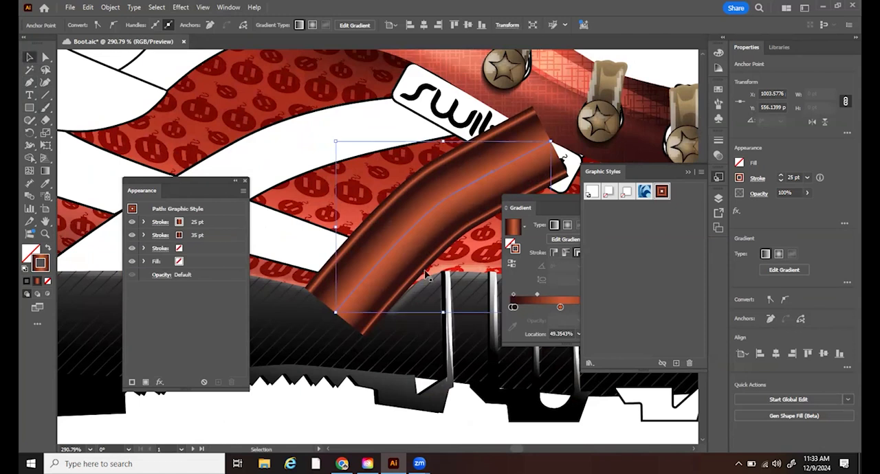
pyautogui.click(427, 223)
pyautogui.press('a')
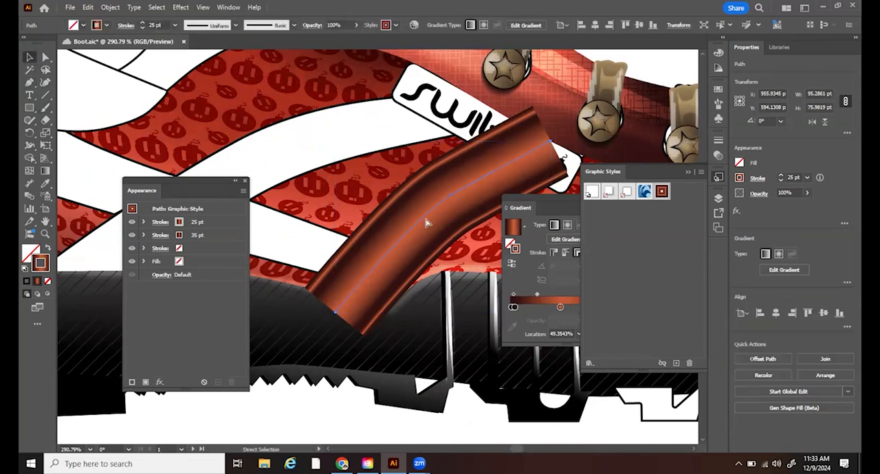
pyautogui.click(628, 284)
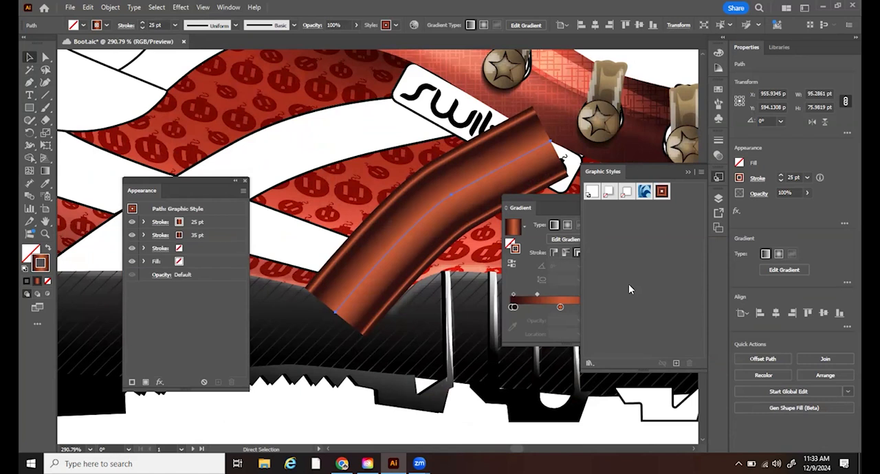
pyautogui.press('v')
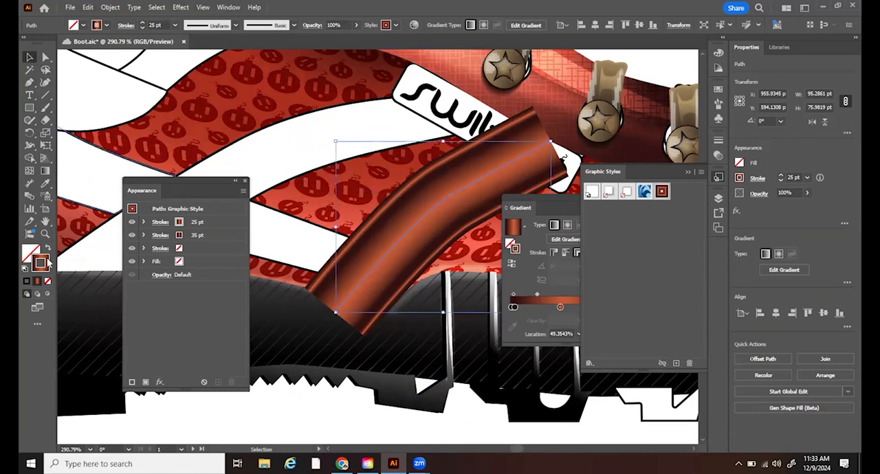
# - Recolour the copy's upper stroke white and reduce its weight to 15 pt
pyautogui.click(718, 90)
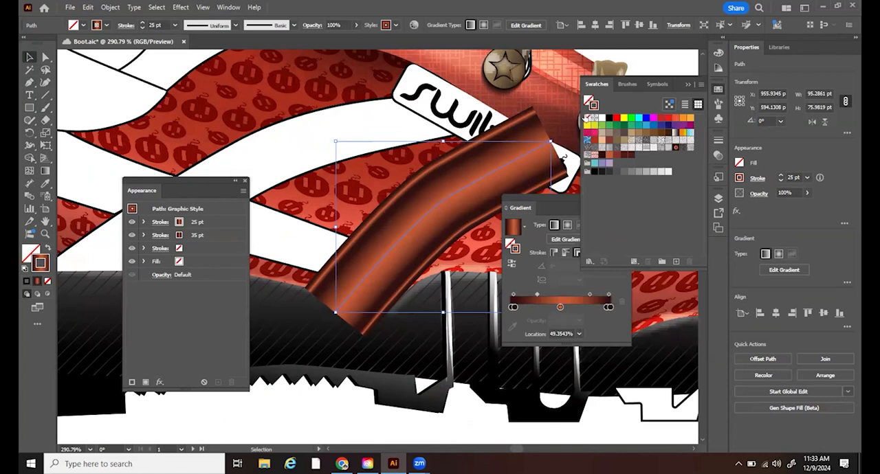
pyautogui.click(602, 118)
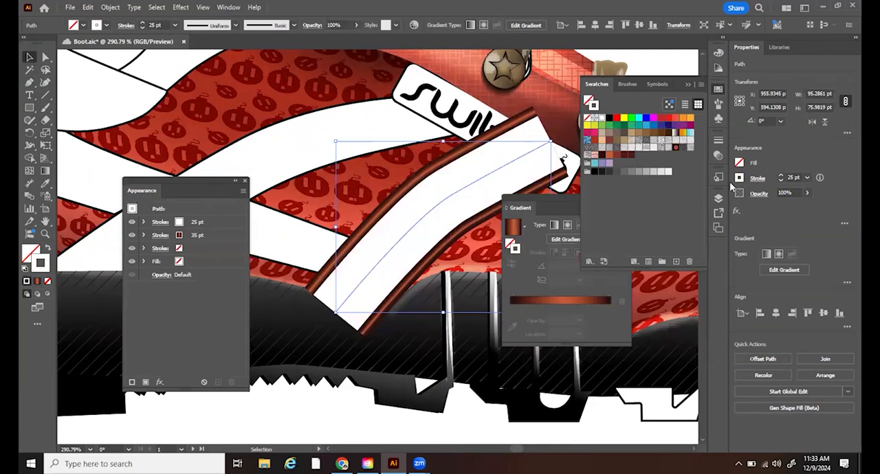
pyautogui.click(780, 181)
pyautogui.click(780, 181)
pyautogui.click(780, 181)
pyautogui.click(781, 181)
pyautogui.click(780, 181)
pyautogui.click(780, 181)
pyautogui.click(780, 180)
pyautogui.click(780, 180)
pyautogui.click(780, 181)
pyautogui.click(780, 181)
# - Apply Art Brush 1 to the white stroke and set its weight to 3 pt
pyautogui.click(718, 103)
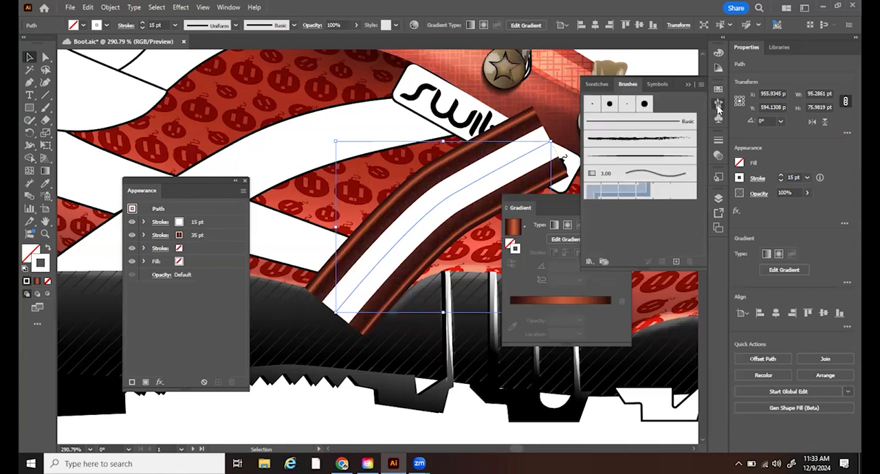
pyautogui.click(627, 158)
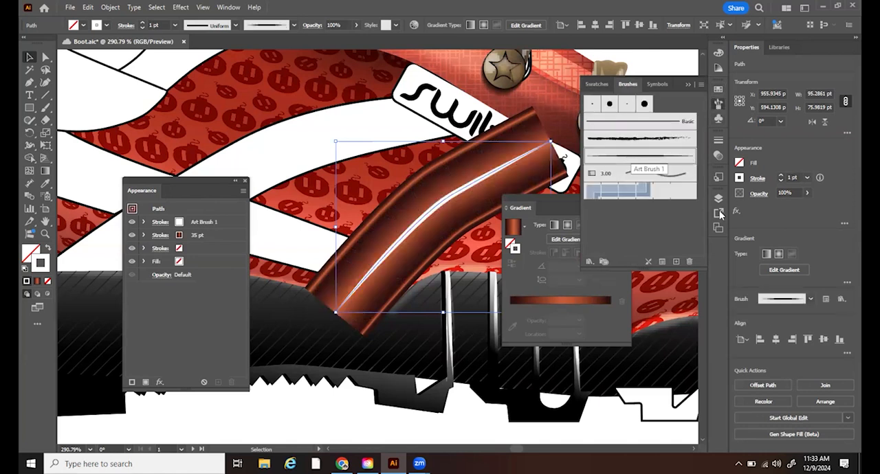
pyautogui.click(780, 174)
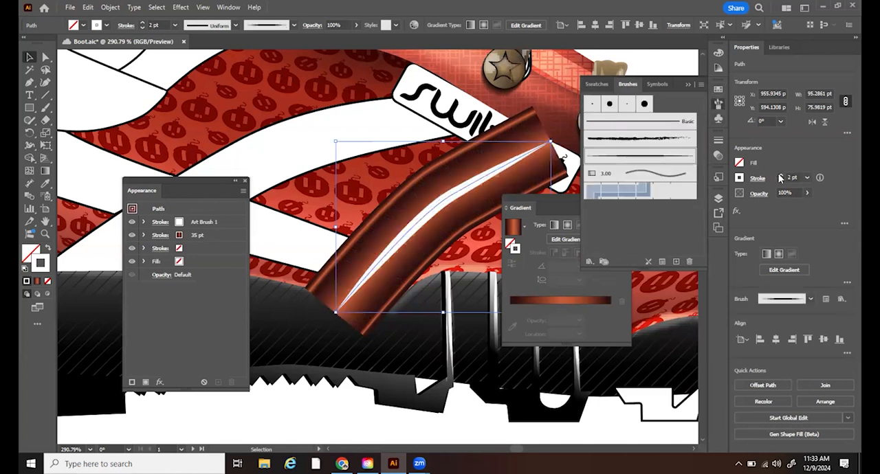
pyautogui.click(781, 174)
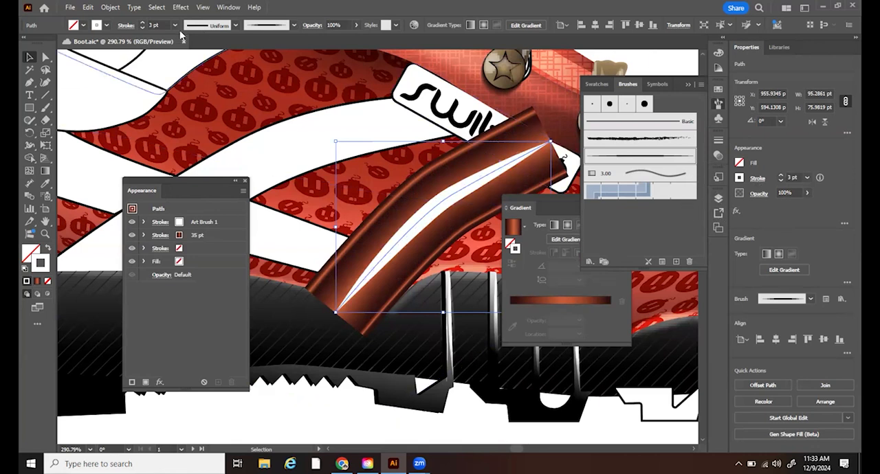
# - Set the blending mode of the white-stroked strap copy to Overlay
pyautogui.click(228, 8)
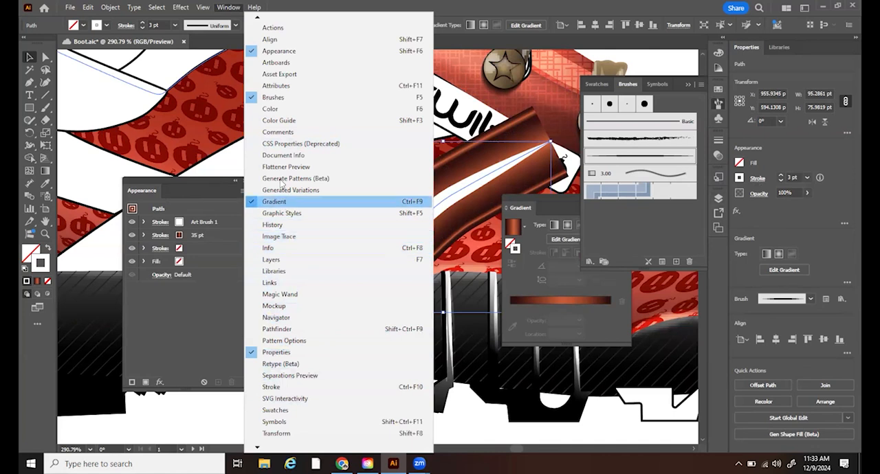
pyautogui.moveTo(257, 448)
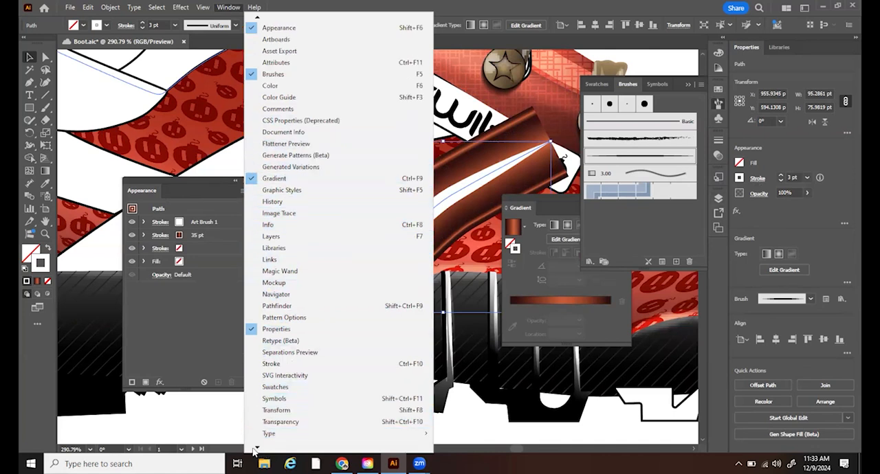
pyautogui.click(285, 411)
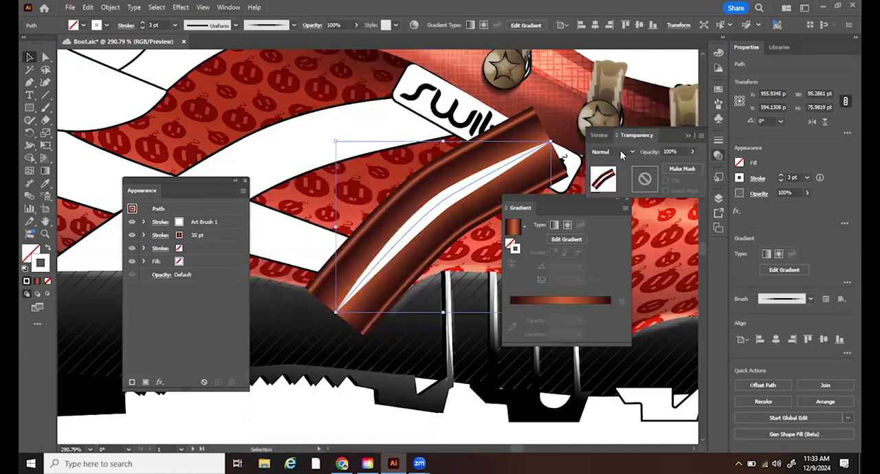
pyautogui.click(614, 151)
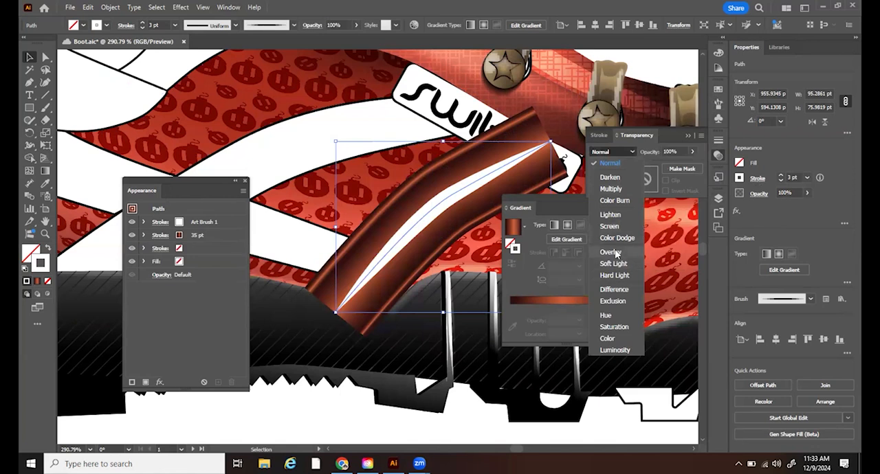
pyautogui.click(611, 252)
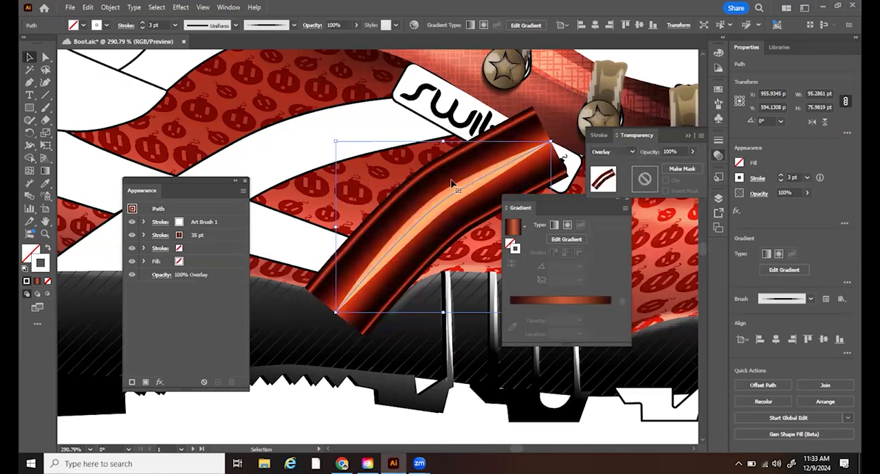
# - Reduce the tapered highlight's stroke weight to 2 pt
pyautogui.click(782, 180)
pyautogui.click(781, 181)
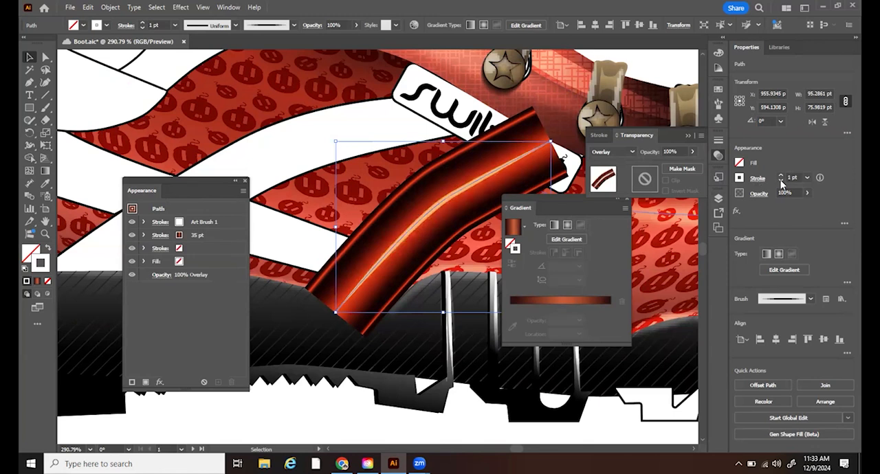
pyautogui.click(781, 176)
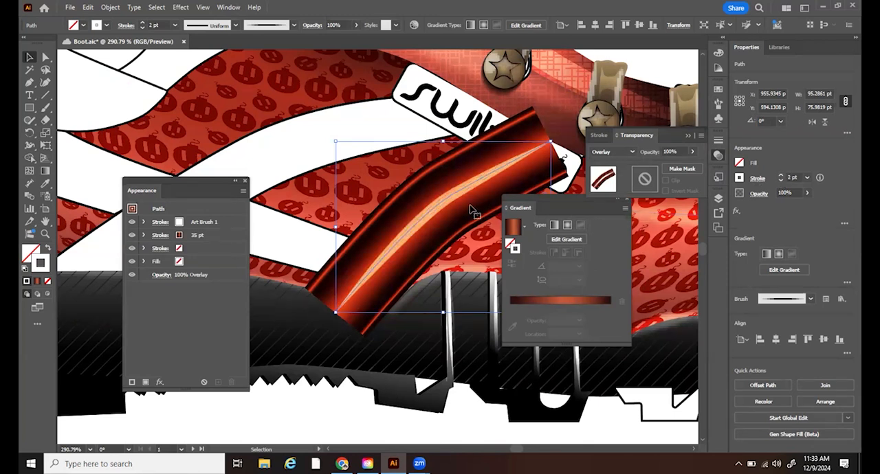
pyautogui.moveTo(444, 199); pyautogui.dragTo(304, 245)
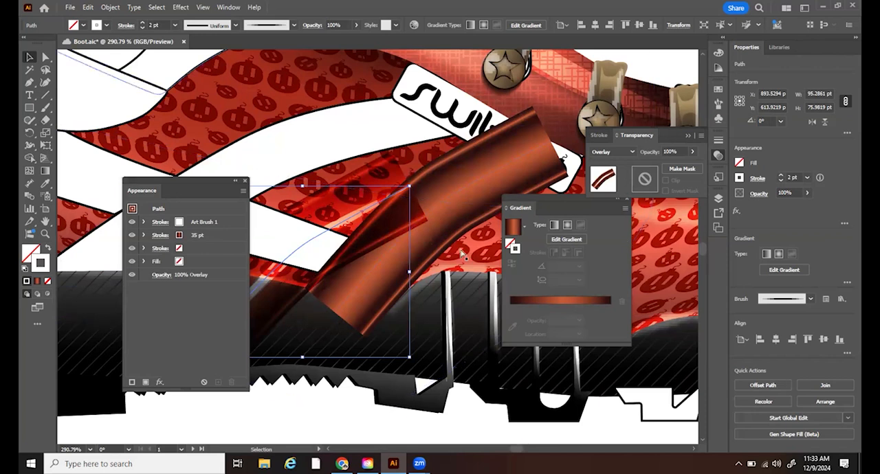
pyautogui.hotkey('ctrl', 'z')
pyautogui.press('v')
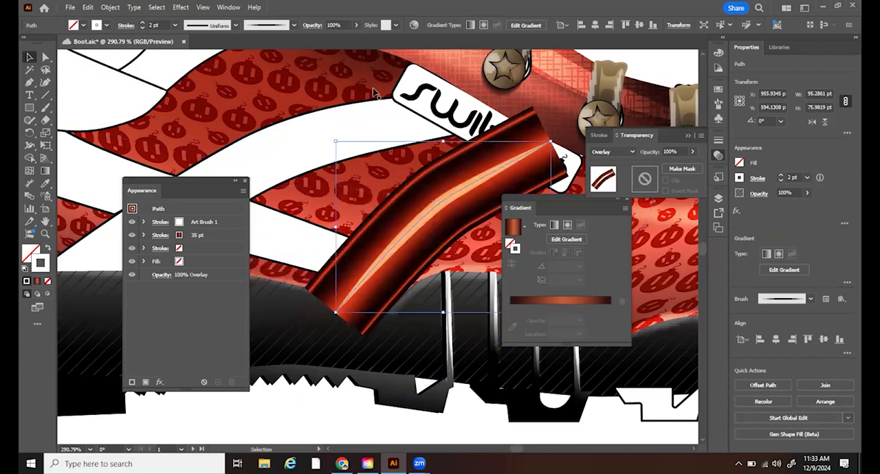
# - Delete the 35 pt gradient stroke from the white highlight copy's appearance, keeping its Art Brush 1 stroke
pyautogui.click(228, 7)
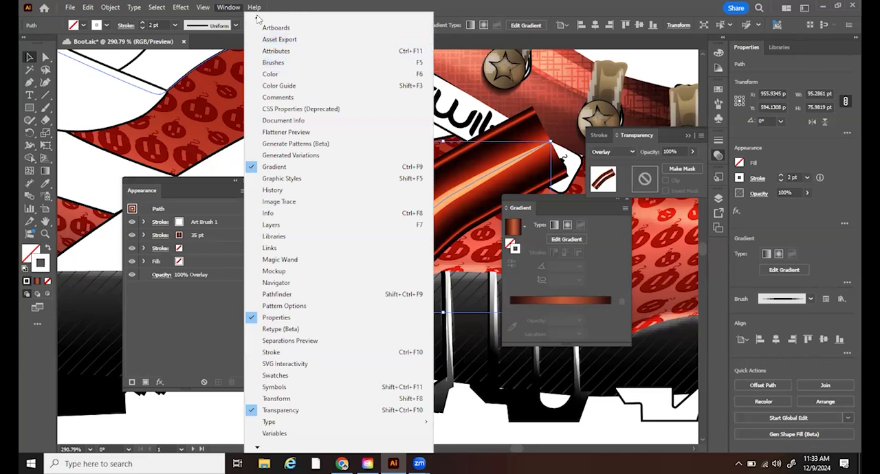
pyautogui.moveTo(257, 19)
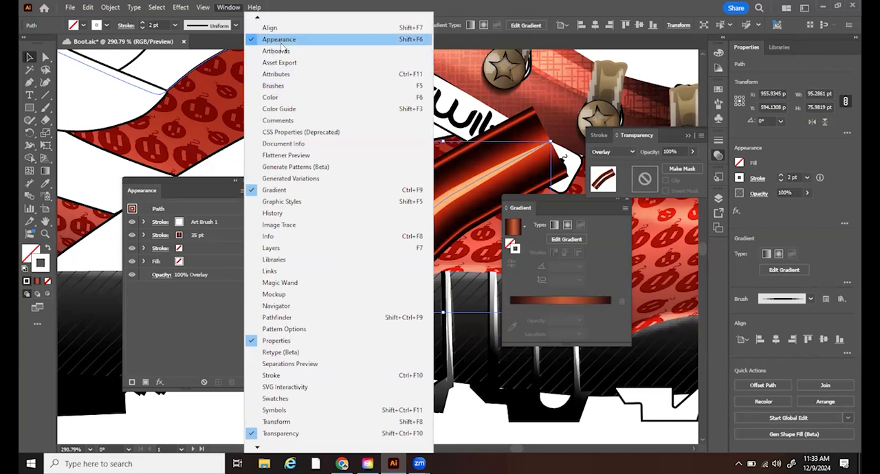
pyautogui.click(267, 38)
pyautogui.click(229, 7)
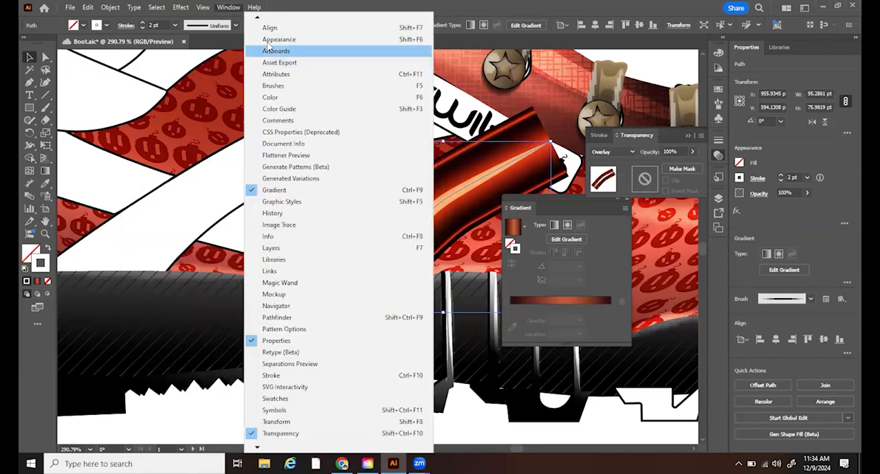
pyautogui.click(265, 37)
pyautogui.click(219, 234)
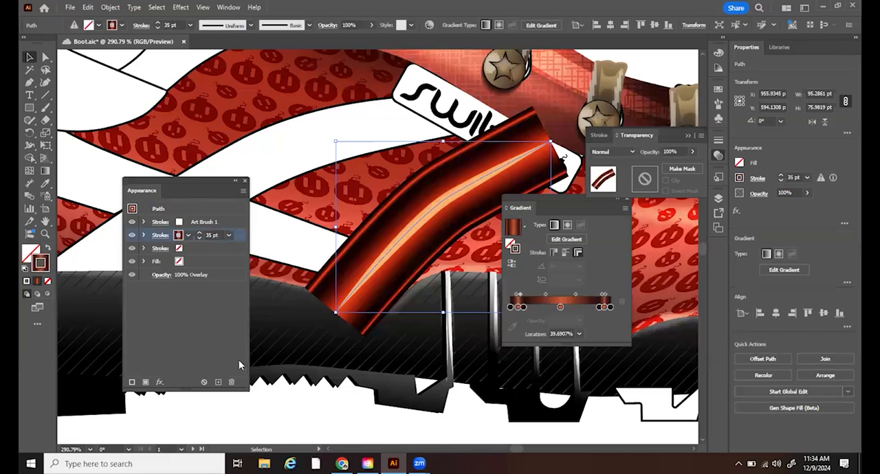
pyautogui.click(231, 383)
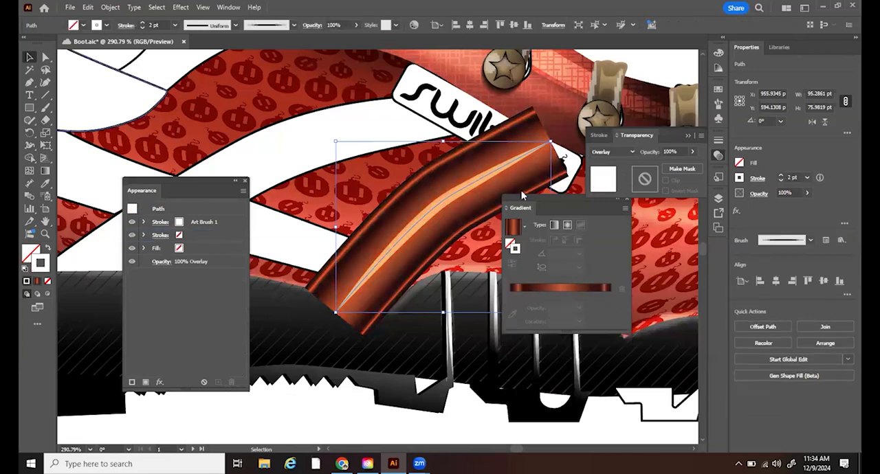
# - Set the highlight's blending mode to Normal, try 50% opacity and restore it to 100%
pyautogui.click(625, 151)
pyautogui.click(618, 165)
pyautogui.click(671, 152)
pyautogui.write('50')
pyautogui.press('Return')
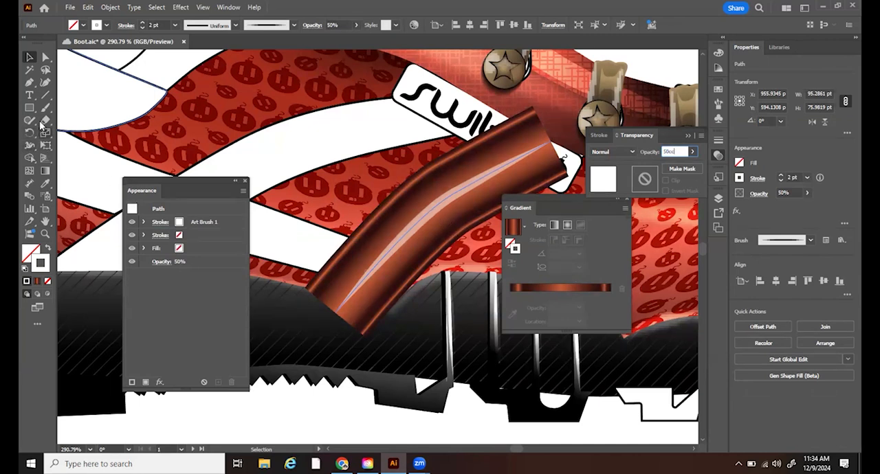
pyautogui.write('100')
pyautogui.press('Return')
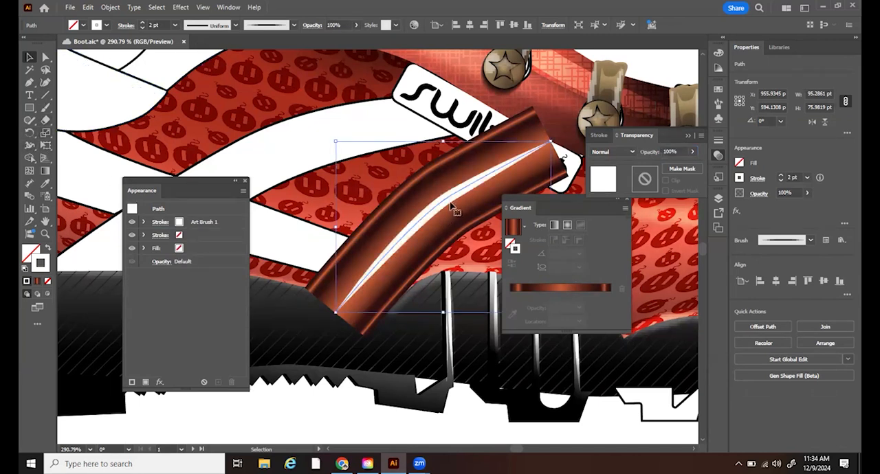
# - Split the highlight path with Scissors below the strap's bend and try to make a second cut above the bend
pyautogui.press('c')
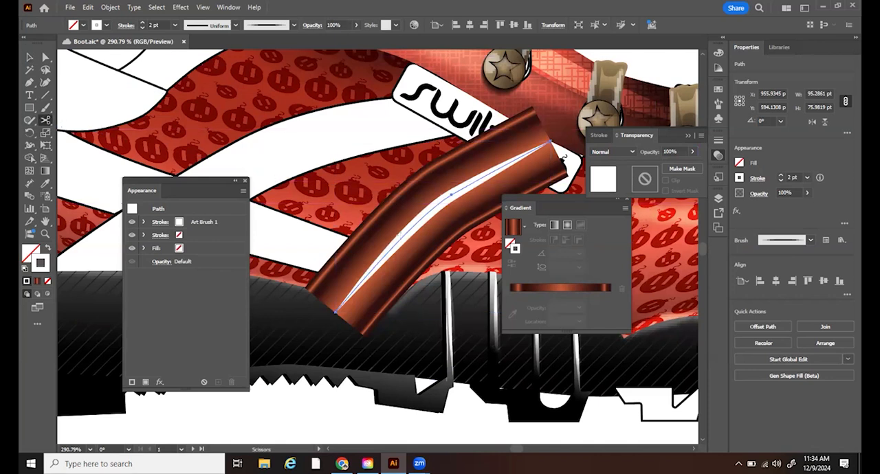
pyautogui.click(404, 235)
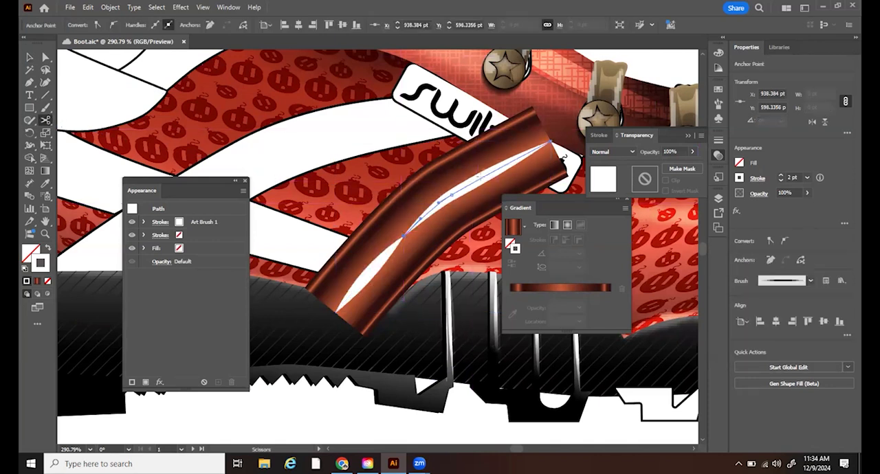
pyautogui.click(485, 174)
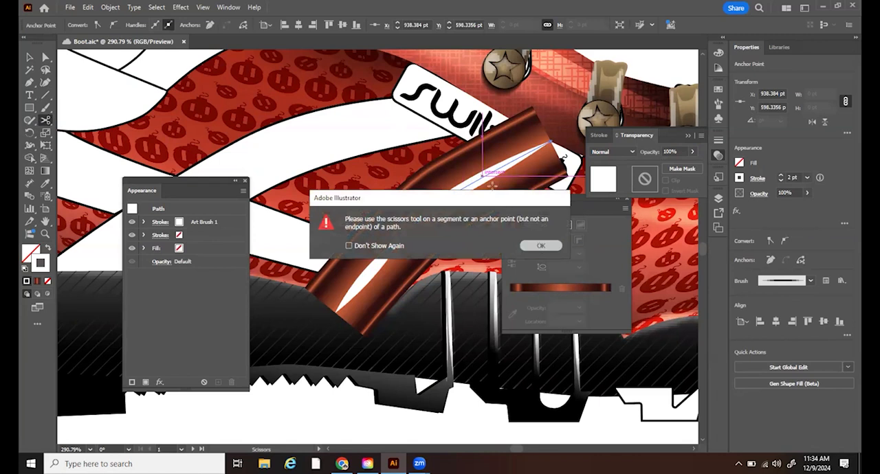
pyautogui.click(541, 247)
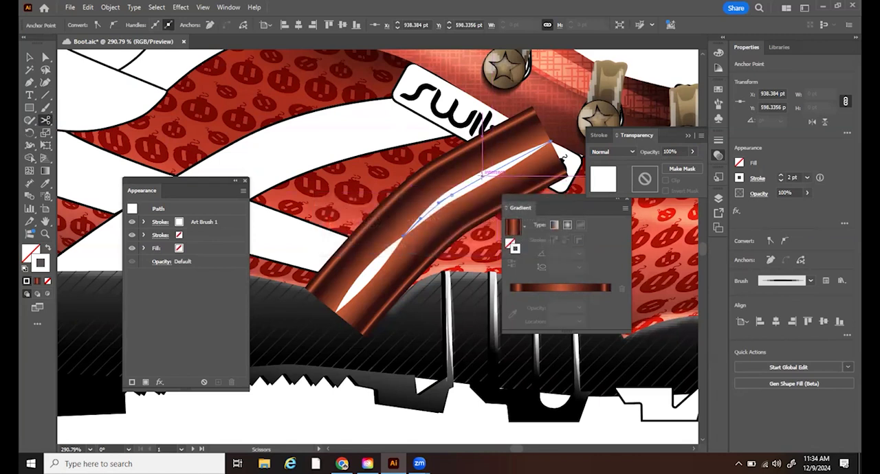
pyautogui.click(484, 176)
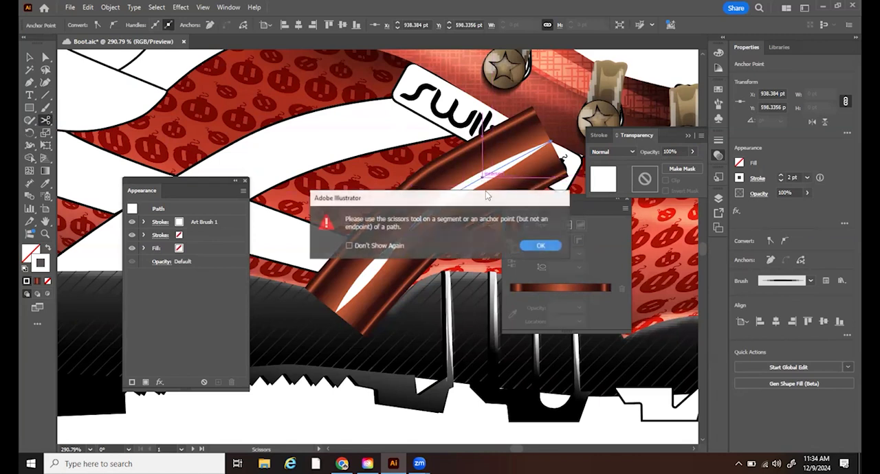
pyautogui.click(536, 246)
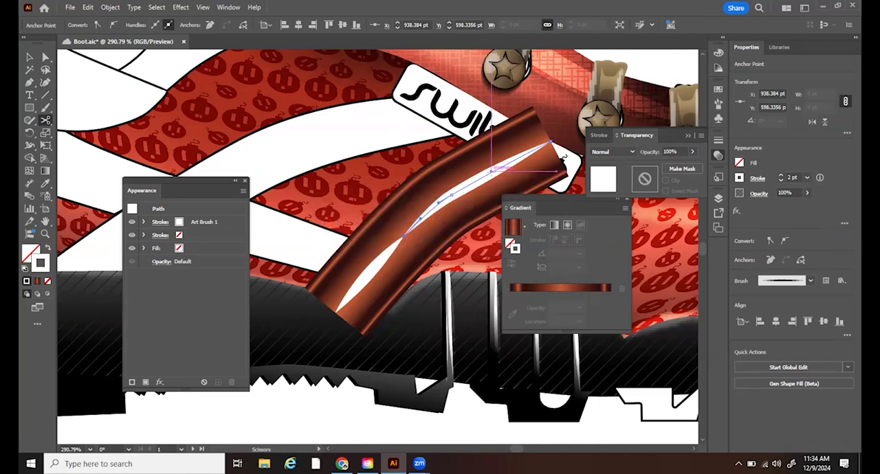
pyautogui.click(492, 174)
pyautogui.click(541, 246)
# - Select the upper highlight segment and split it with Scissors just above the strap's bend
pyautogui.press('v')
pyautogui.click(442, 198)
pyautogui.click(450, 204)
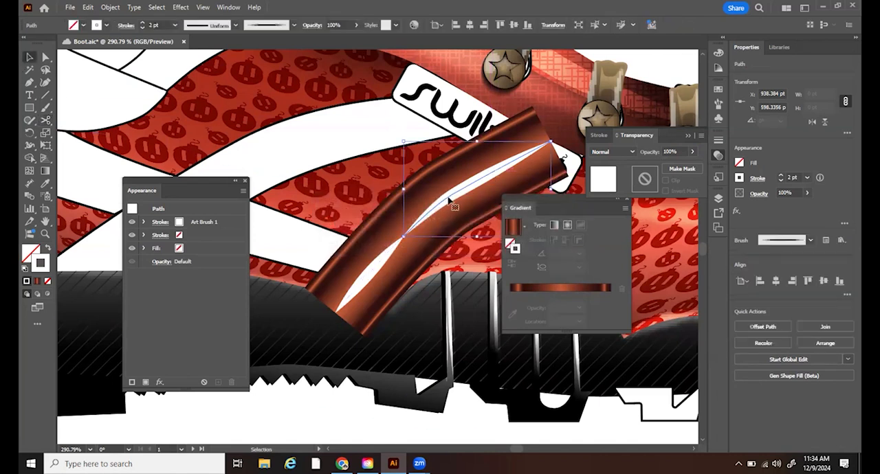
pyautogui.press('c')
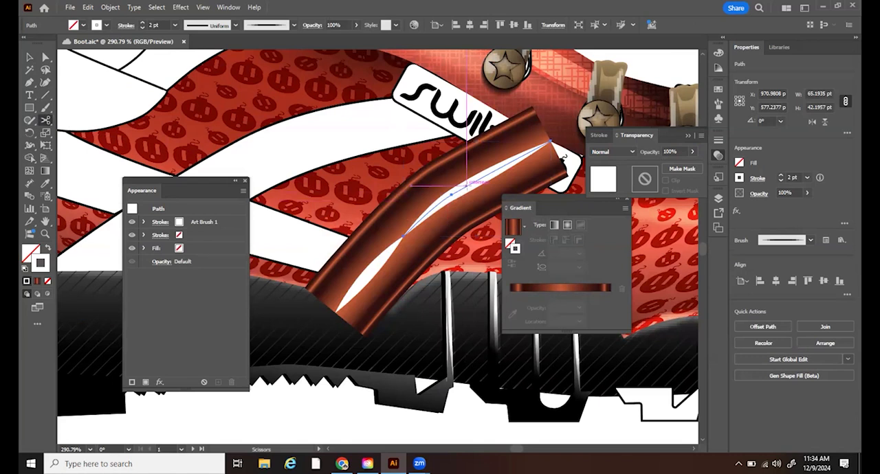
pyautogui.click(468, 184)
pyautogui.press('v')
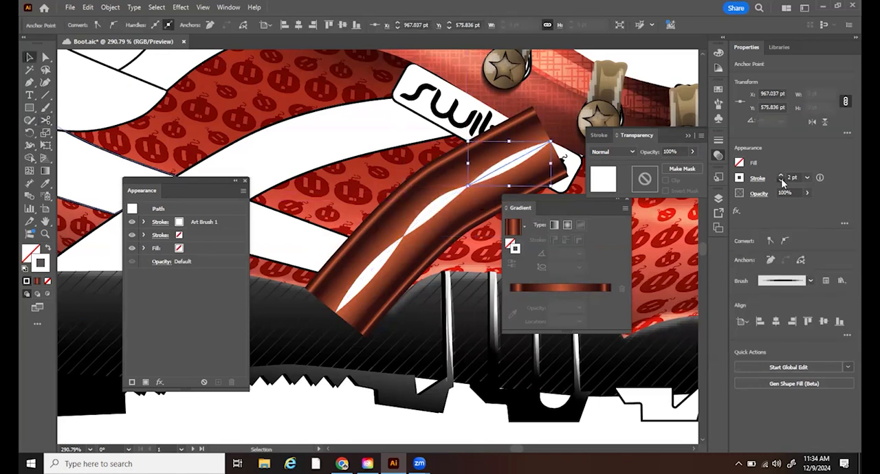
# - Set the middle highlight segment's blending mode to Soft Light and its opacity to 25%
pyautogui.click(445, 210)
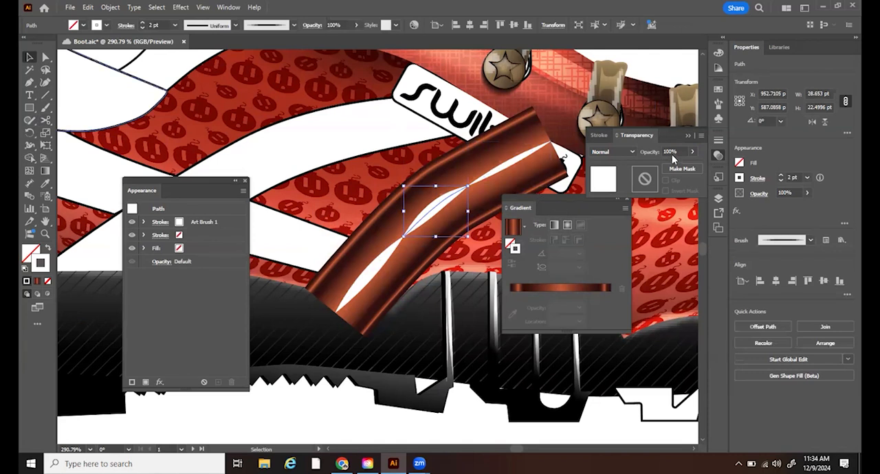
pyautogui.click(620, 153)
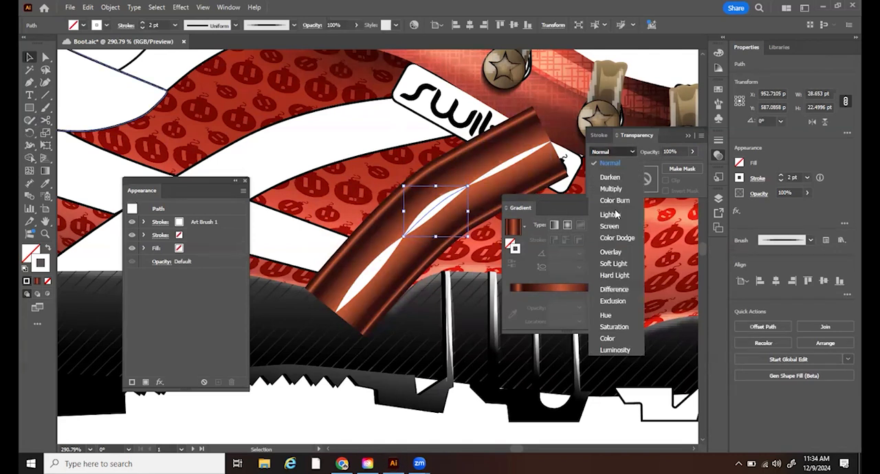
pyautogui.click(609, 265)
pyautogui.click(668, 149)
pyautogui.write('25')
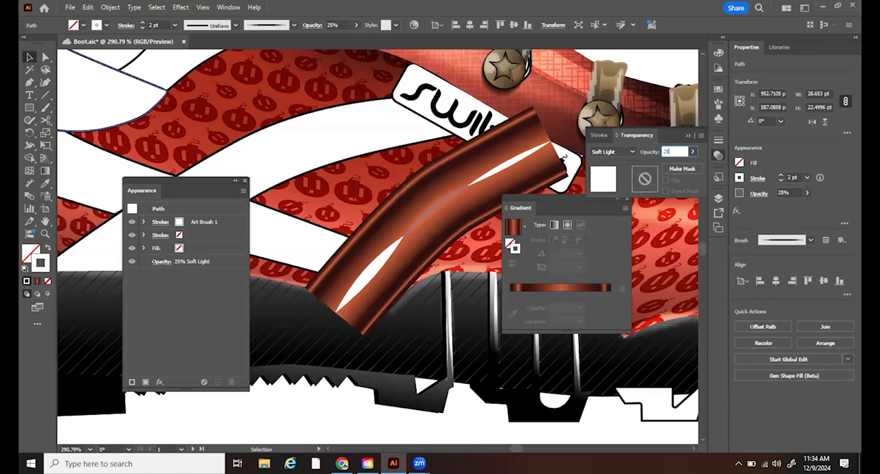
# - Select the upper and lower highlight segments and, after trying 50%, set their opacity to 25%
pyautogui.click(503, 169)
pyautogui.keyDown('shift'); pyautogui.click(366, 275); pyautogui.keyUp('shift')
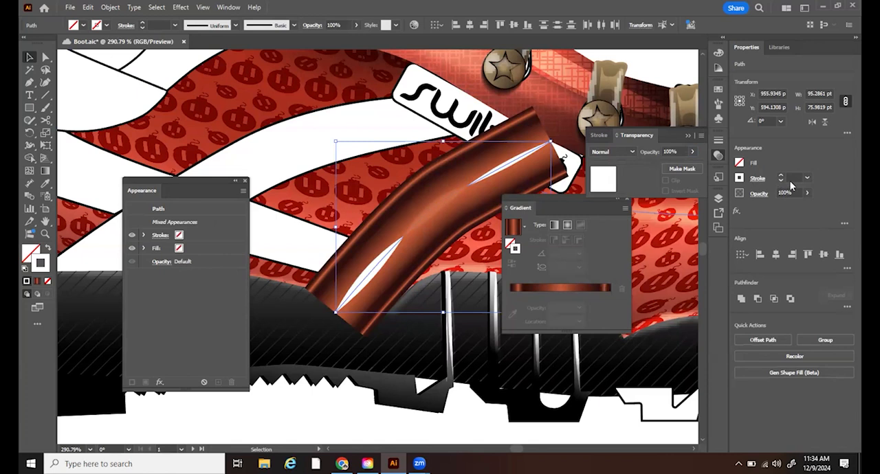
pyautogui.click(789, 192)
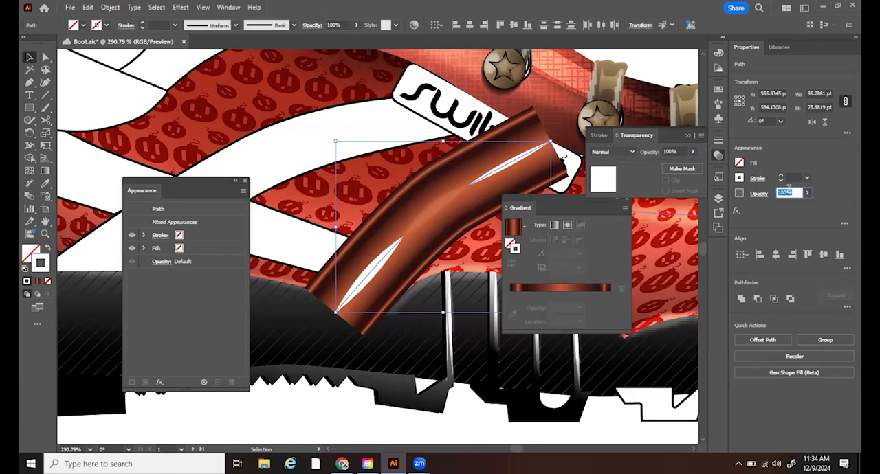
pyautogui.write('50')
pyautogui.press('Return')
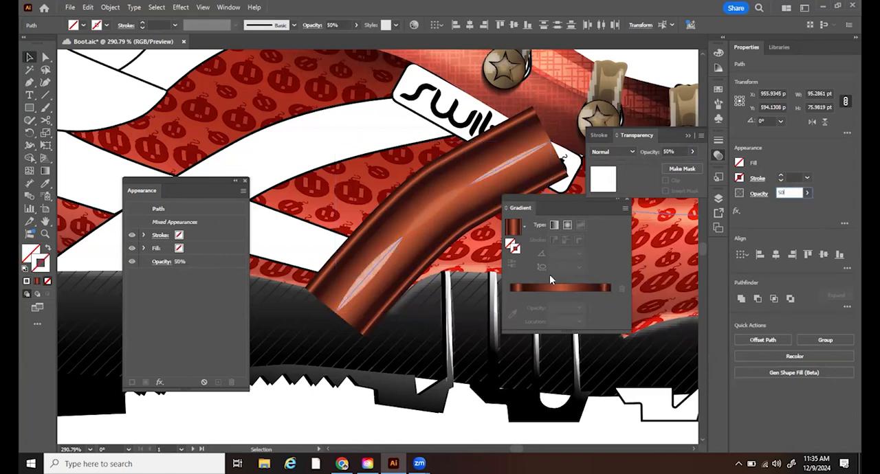
pyautogui.write('50')
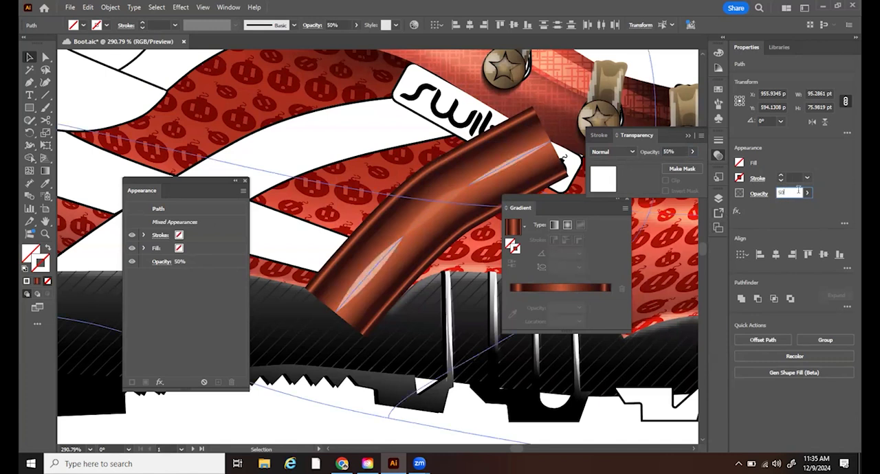
pyautogui.write('25')
pyautogui.press('Return')
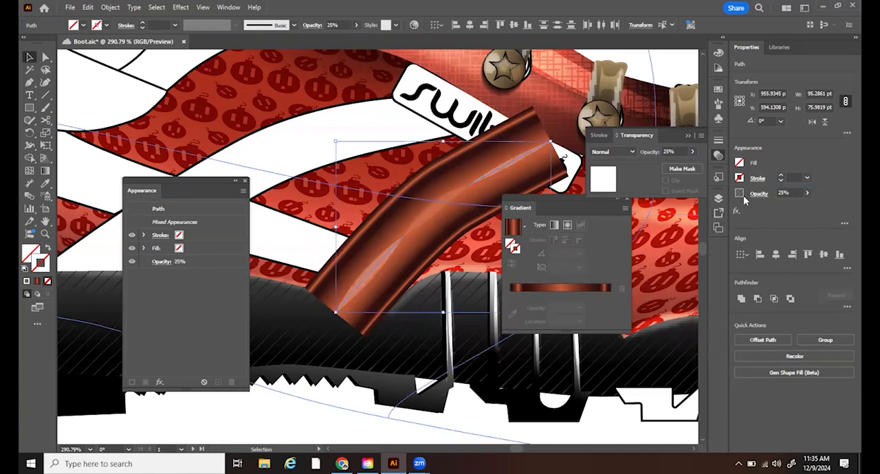
# - Try the Screen blending mode on the two end highlight segments, and set it to Overlay
pyautogui.click(620, 156)
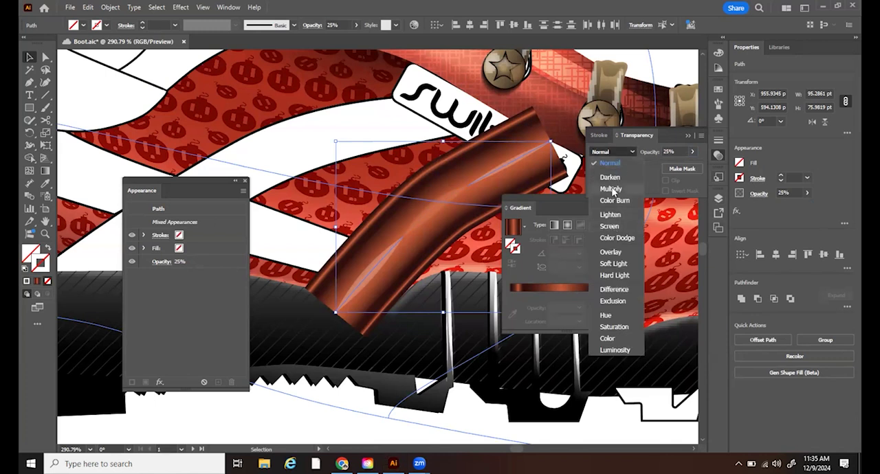
pyautogui.click(610, 227)
pyautogui.click(612, 158)
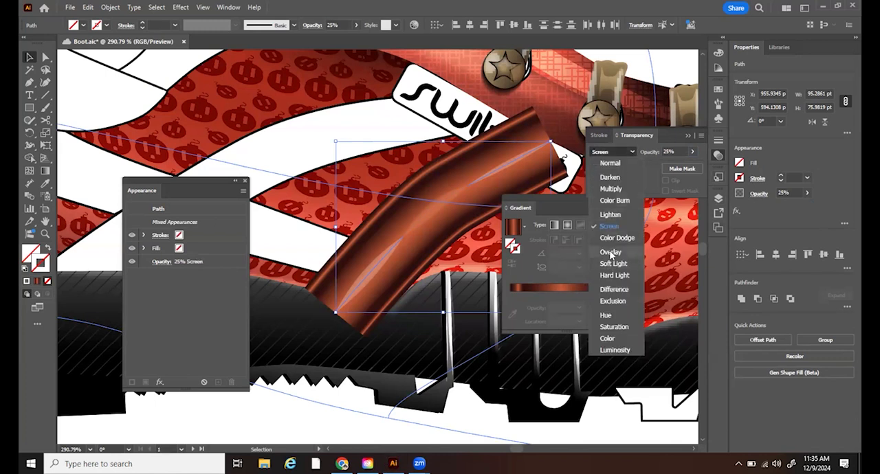
pyautogui.click(610, 253)
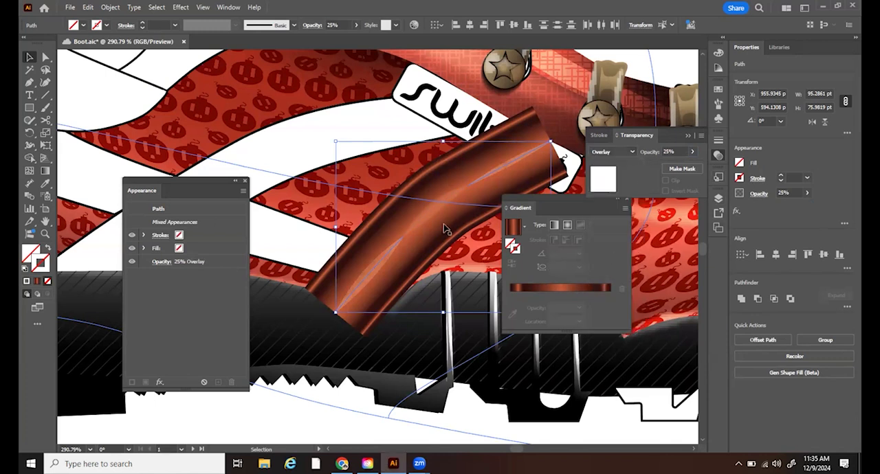
# - Select only the lower highlight segment and shift it up along the strap toward the bend
pyautogui.click(364, 269)
pyautogui.click(378, 271)
pyautogui.press('a')
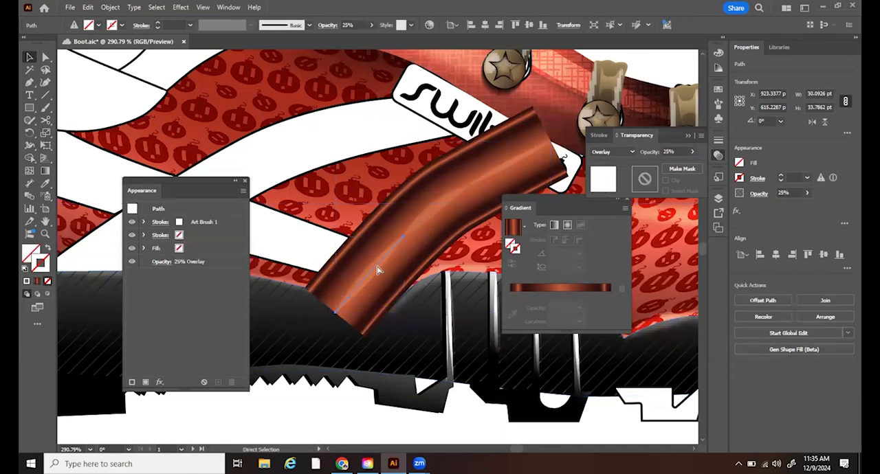
pyautogui.press('v')
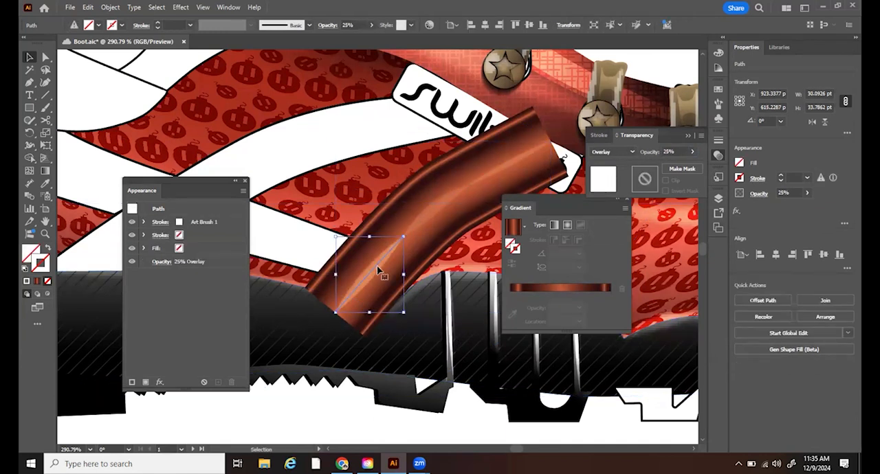
pyautogui.moveTo(389, 257); pyautogui.dragTo(410, 235)
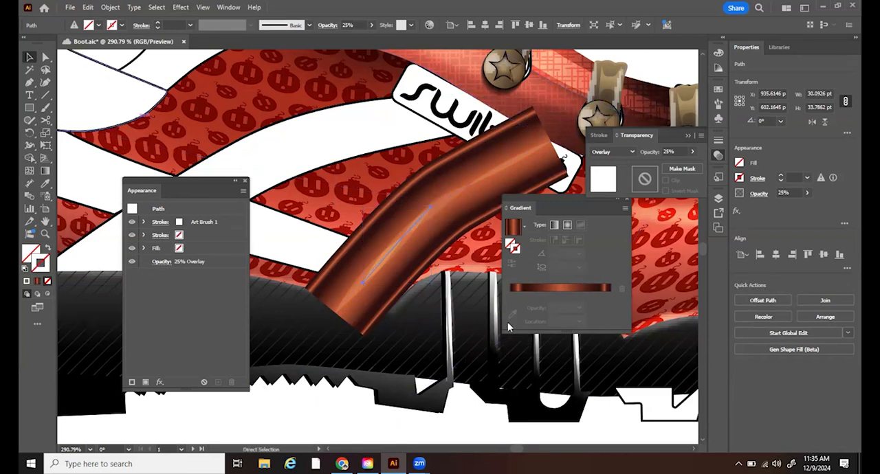
# - Give the middle highlight segment on the strap a width profile with two bulges and a 4 pt stroke
pyautogui.moveTo(448, 279); pyautogui.dragTo(270, 297)
pyautogui.moveTo(320, 373); pyautogui.dragTo(431, 349)
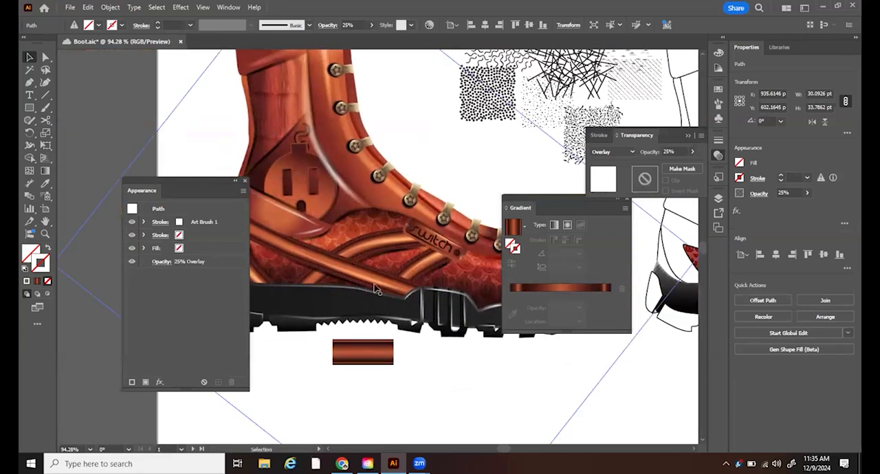
pyautogui.scroll(-2, 509, 357)
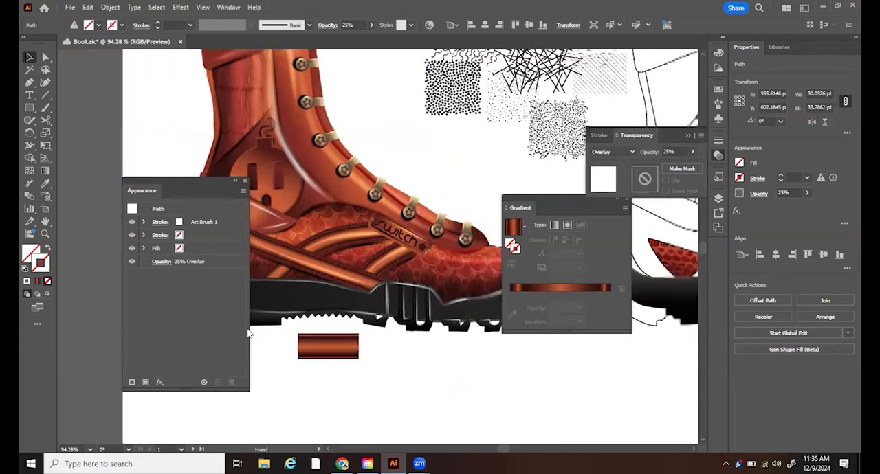
pyautogui.hscroll(6, 409, 318)
pyautogui.scroll(5, 369, 157)
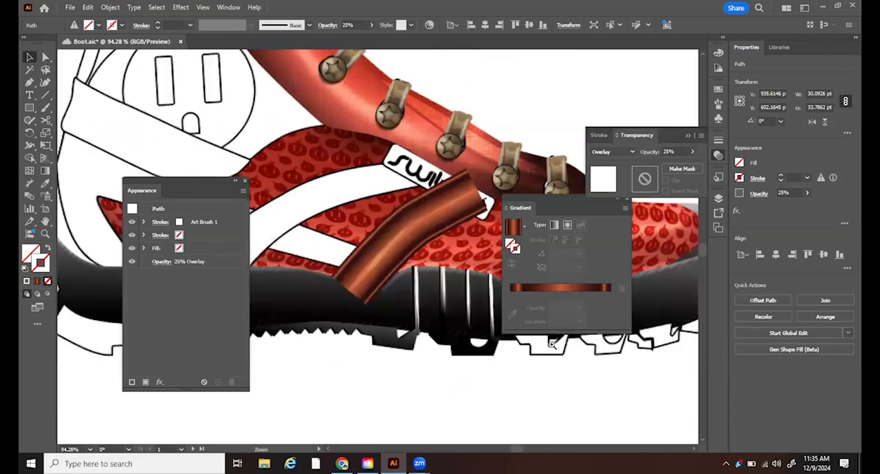
pyautogui.click(447, 282)
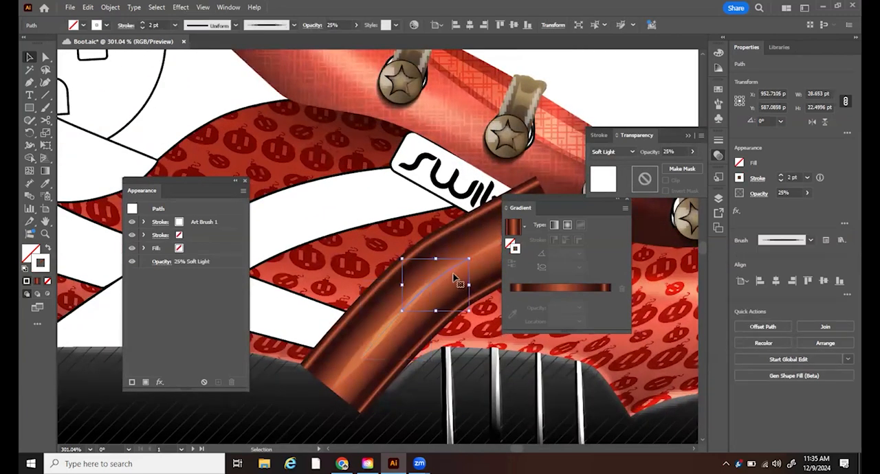
pyautogui.click(235, 26)
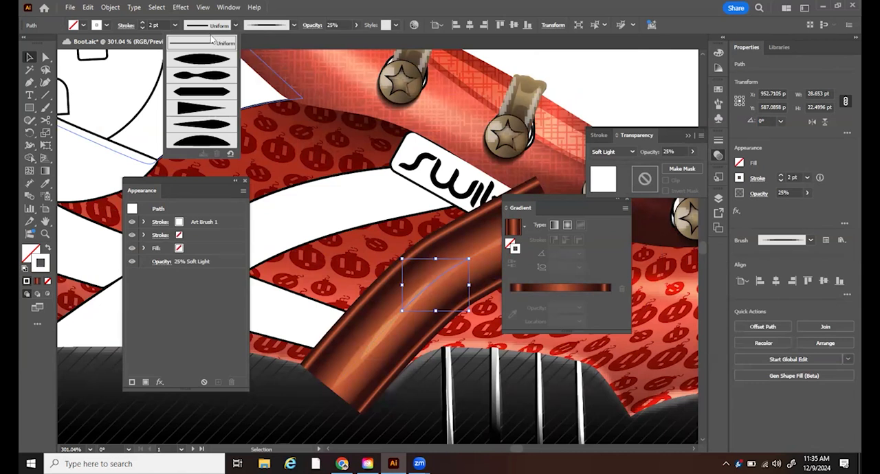
pyautogui.click(215, 80)
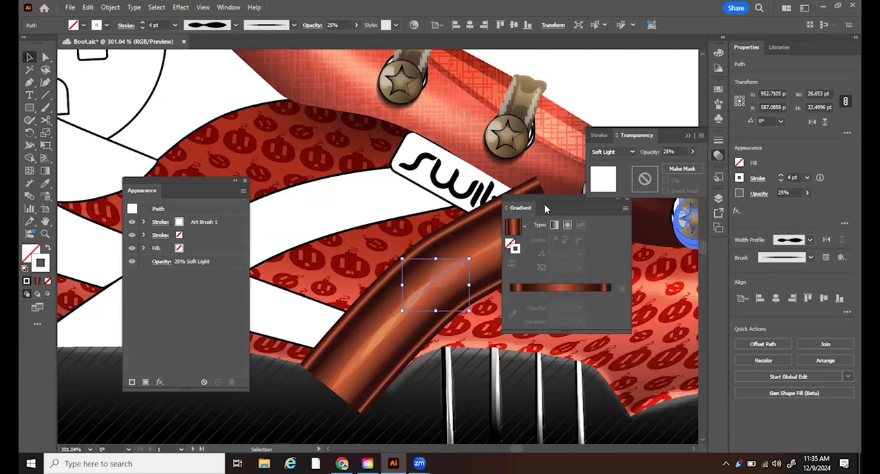
# - Move the gradient controls off the strap and draw a curved path with the Pen tool along the strap's full length
pyautogui.moveTo(585, 211); pyautogui.dragTo(743, 292)
pyautogui.click(30, 82)
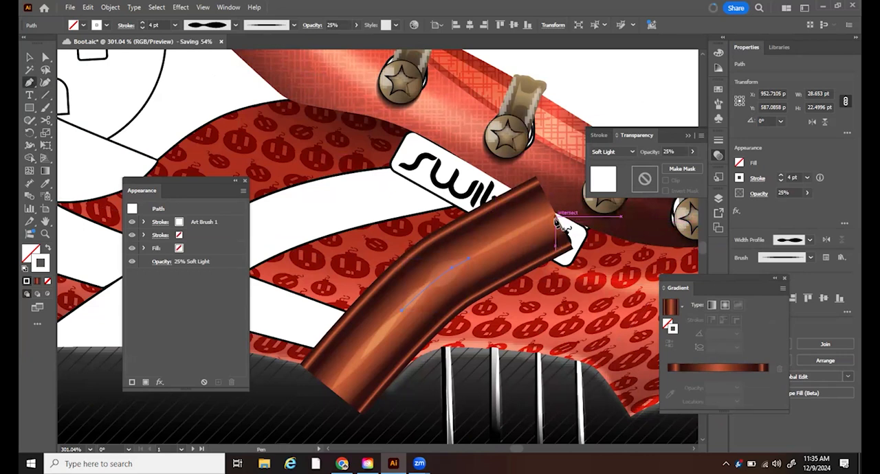
pyautogui.moveTo(474, 275); pyautogui.dragTo(393, 334)
pyautogui.click(345, 395)
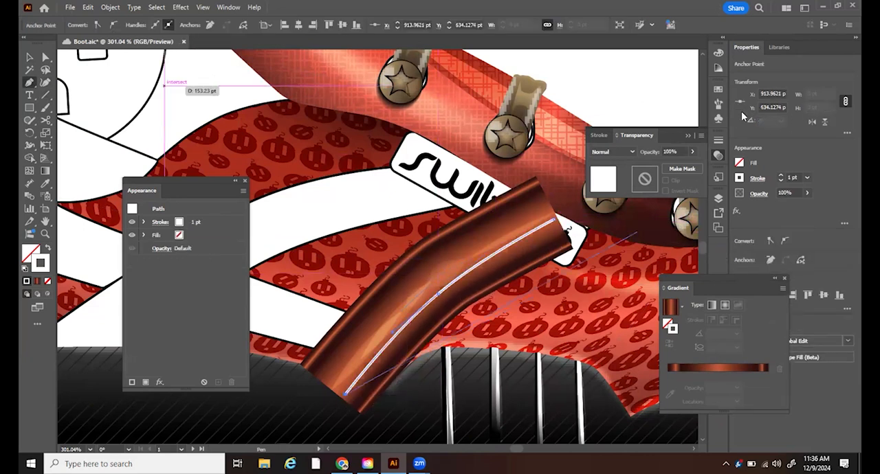
# - Apply the tapered art brush to the new path and shift it about 2.3 pt left and 2.4 pt up
pyautogui.click(719, 104)
pyautogui.click(636, 163)
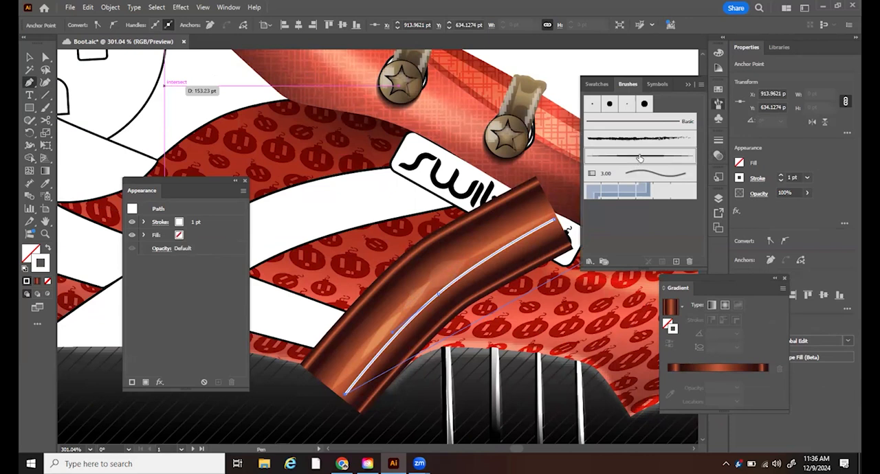
pyautogui.press('v')
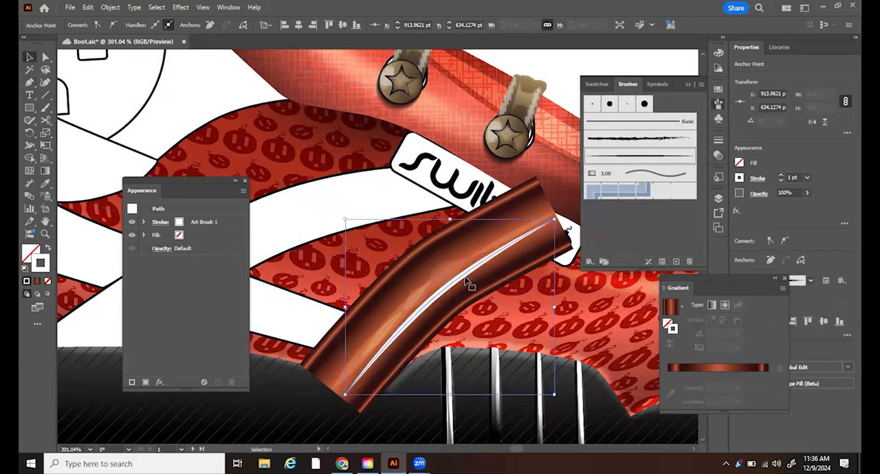
pyautogui.moveTo(463, 274); pyautogui.dragTo(457, 269)
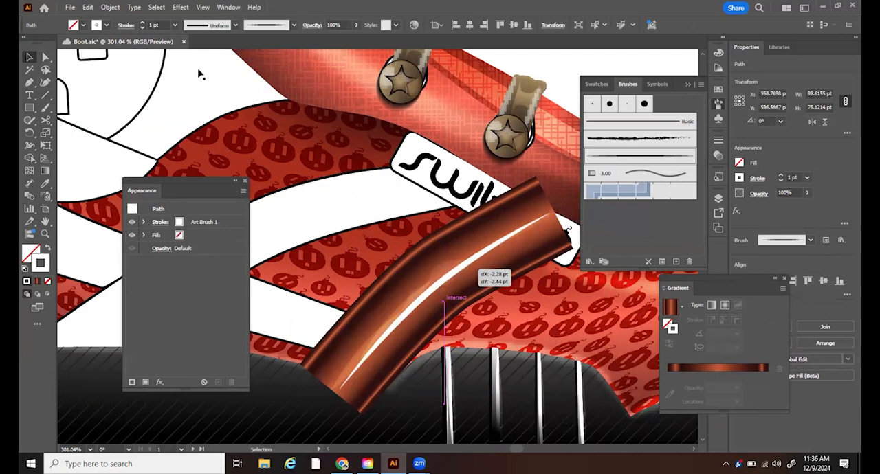
# - Give the long highlight stroke the double-bulge width profile and set its stroke weight to 3 pt
pyautogui.click(235, 26)
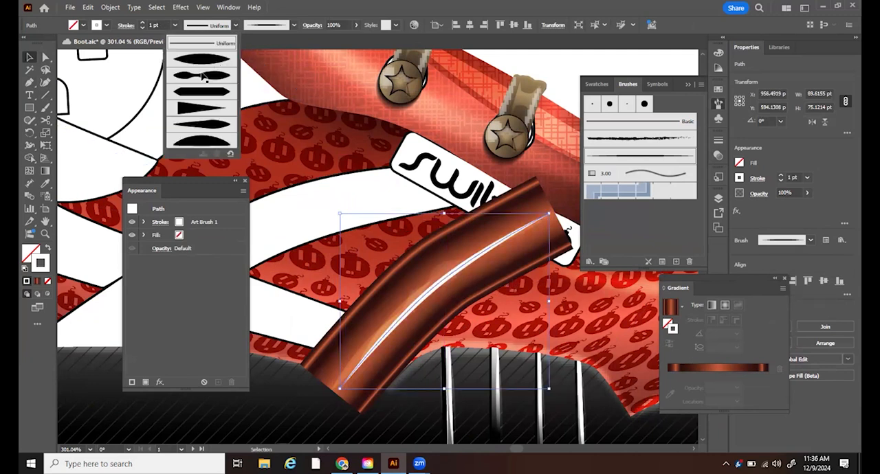
pyautogui.click(202, 76)
pyautogui.click(782, 176)
pyautogui.click(781, 176)
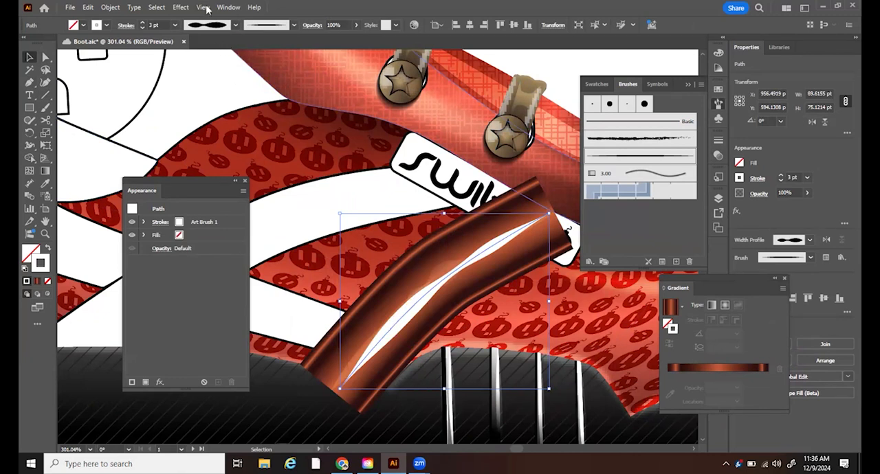
# - Set the long highlight's blending mode to Overlay and its opacity to 50%, and deselect it
pyautogui.click(229, 7)
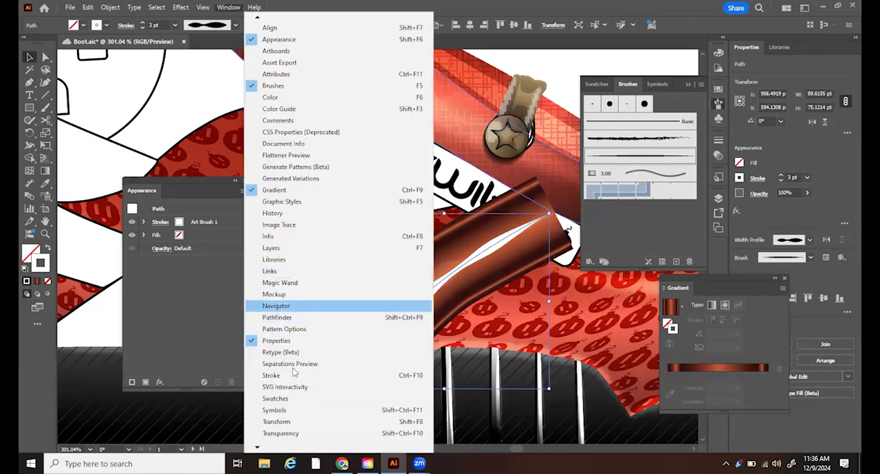
pyautogui.click(284, 433)
pyautogui.click(621, 152)
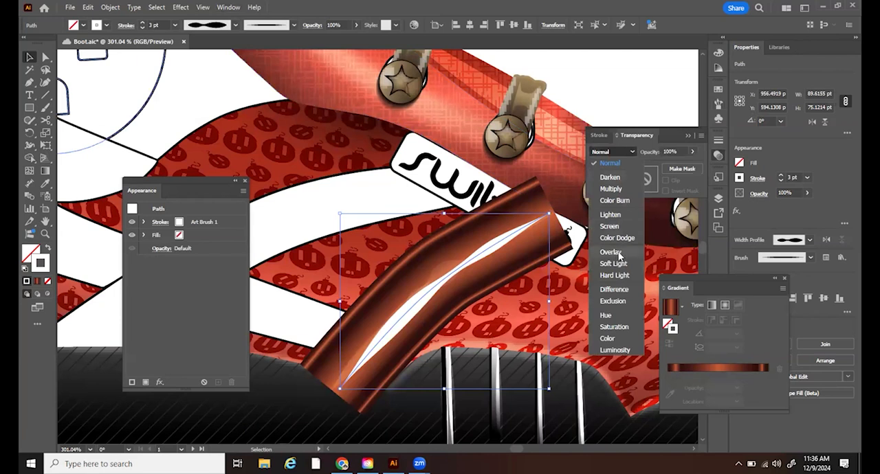
pyautogui.click(610, 253)
pyautogui.click(669, 150)
pyautogui.write('50')
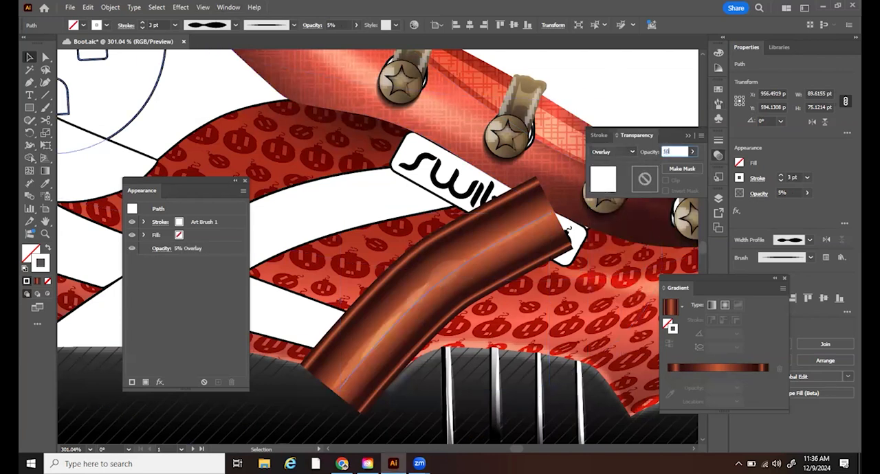
pyautogui.press('Return')
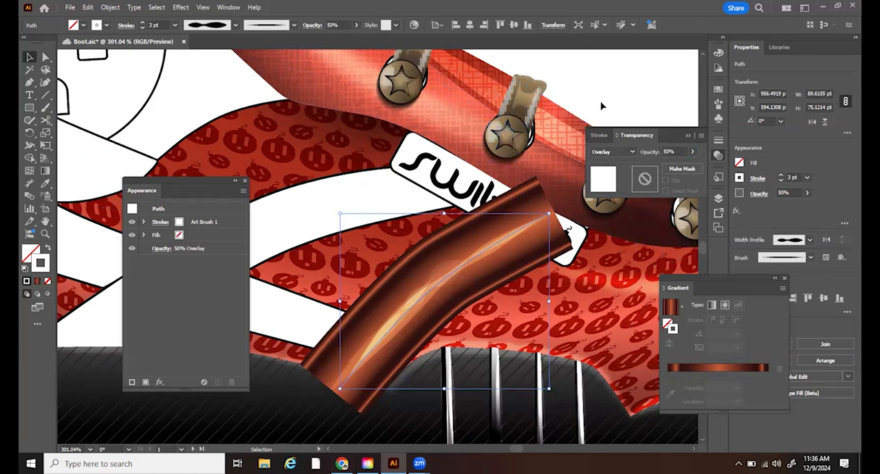
pyautogui.hotkey('ctrl', 'shift', 'a')
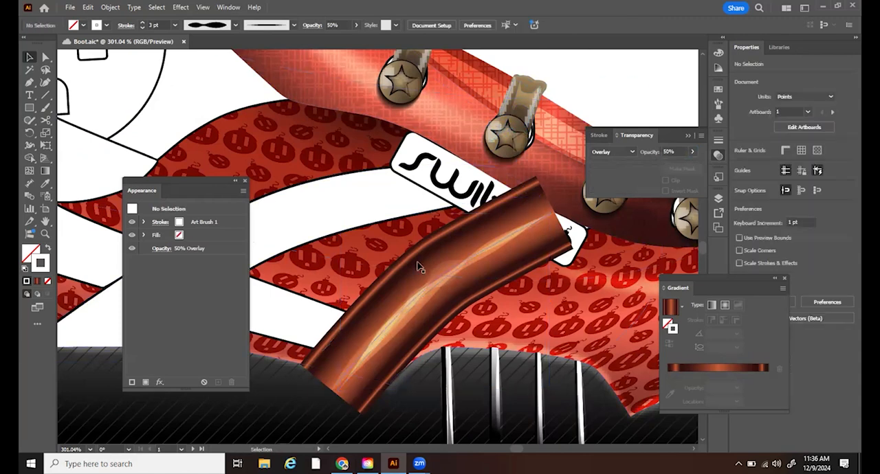
# - Compare the highlighted strap with the straps on the finished reference boot
pyautogui.click(45, 234)
pyautogui.moveTo(515, 328); pyautogui.dragTo(440, 351)
pyautogui.moveTo(438, 433); pyautogui.dragTo(455, 302)
pyautogui.moveTo(525, 295); pyautogui.dragTo(581, 292)
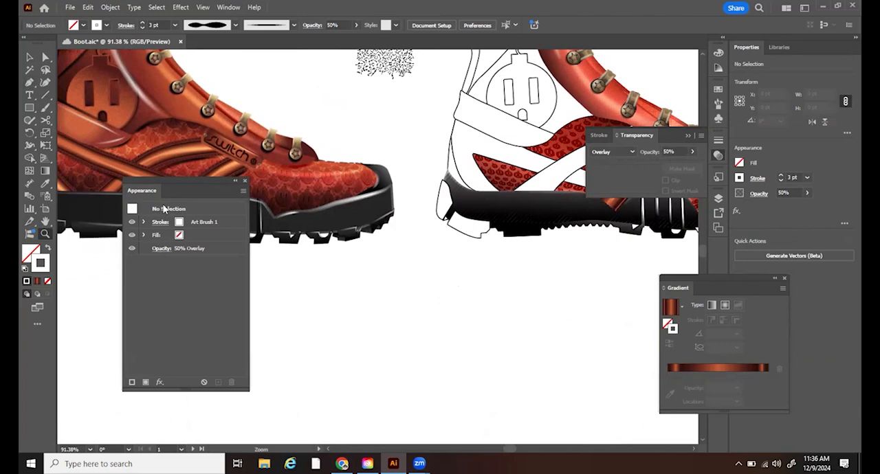
# - Draw a rectangle about 78.6 pt wide and 34.6 pt high beside the gradient strap sample below the sole
pyautogui.moveTo(344, 272); pyautogui.dragTo(352, 276)
pyautogui.moveTo(444, 248); pyautogui.dragTo(447, 139)
pyautogui.click(30, 108)
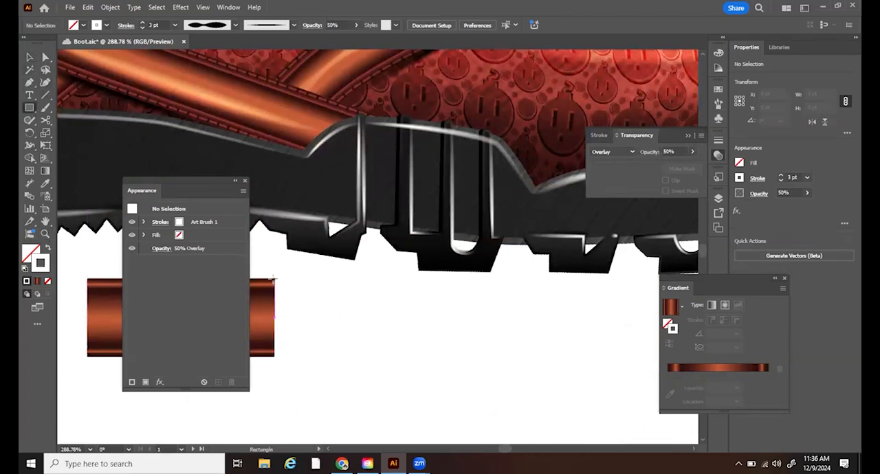
pyautogui.moveTo(275, 280); pyautogui.dragTo(451, 357)
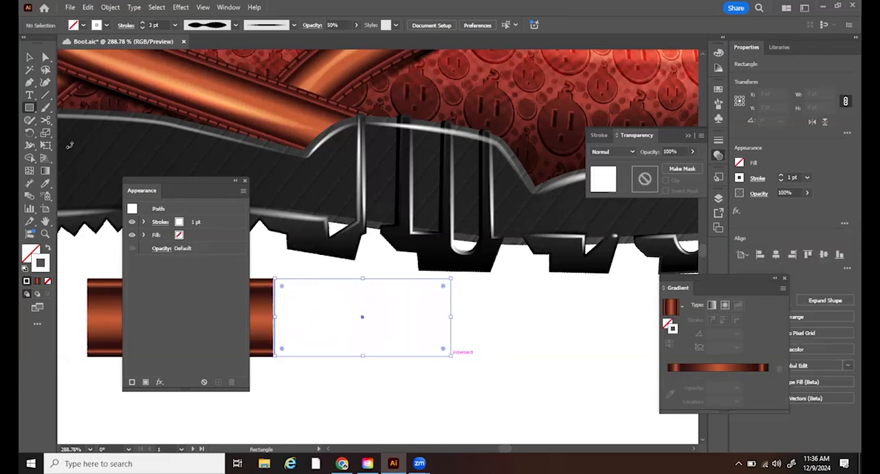
pyautogui.press('v')
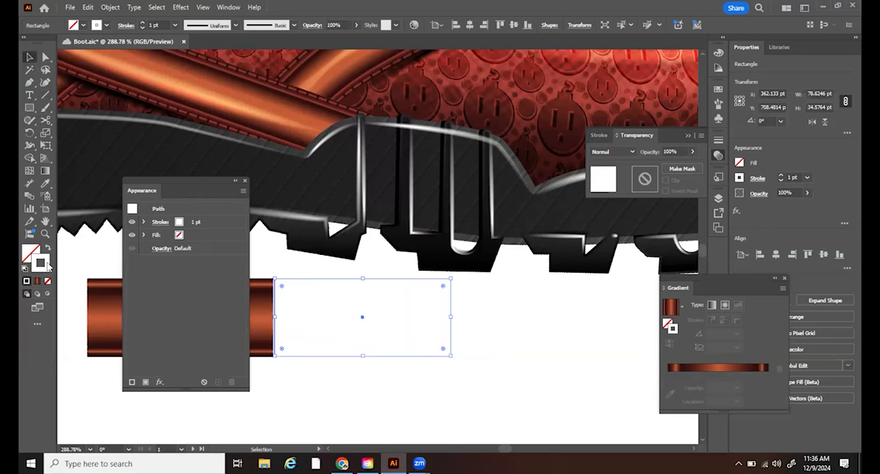
# - Set the rectangle's stroke colour to the very dark brown swatch
pyautogui.doubleClick(44, 267)
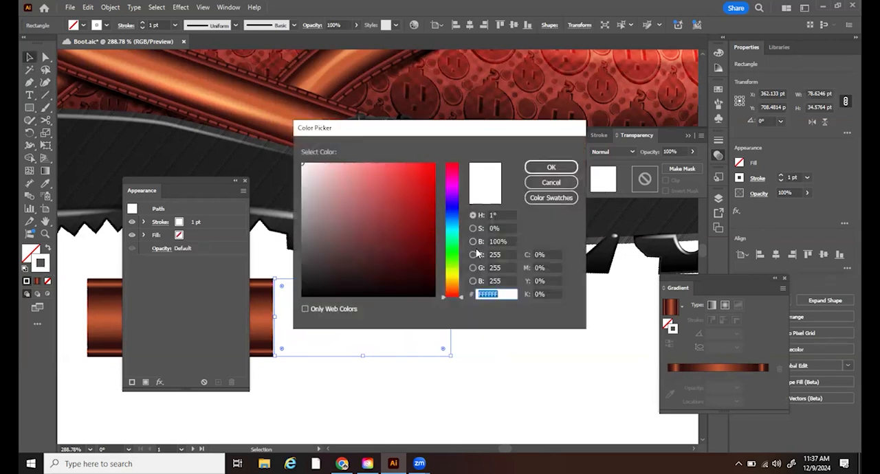
pyautogui.click(551, 182)
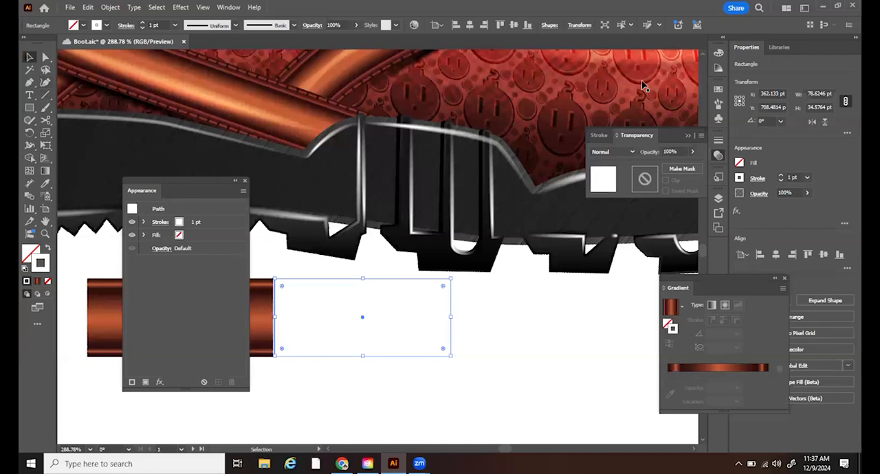
pyautogui.click(718, 90)
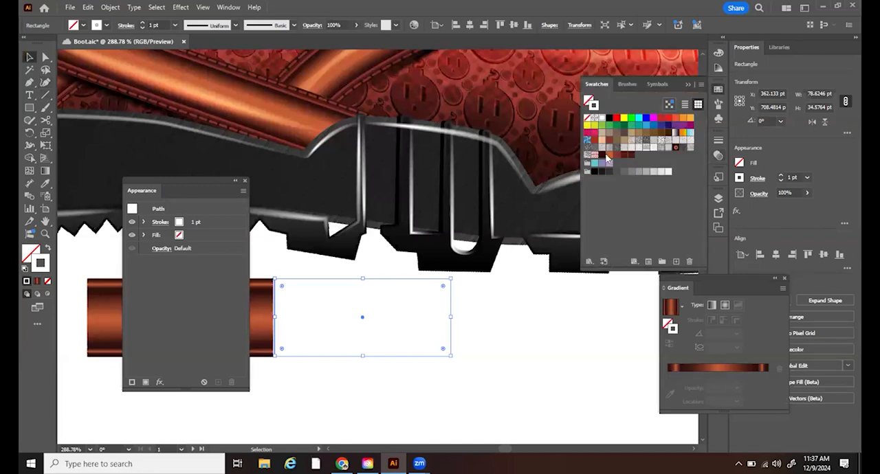
pyautogui.click(601, 158)
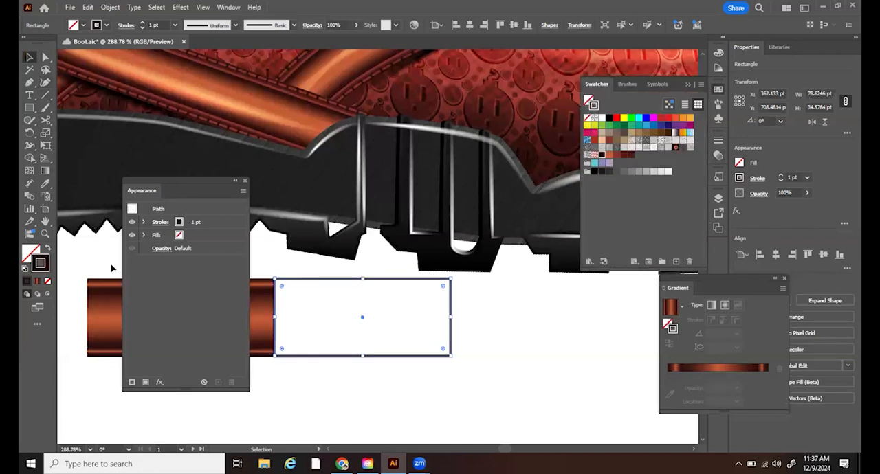
# - Make the rectangle's stroke a dashed line with round caps and reduce the rectangle's height to about 33.4 pt
pyautogui.click(228, 7)
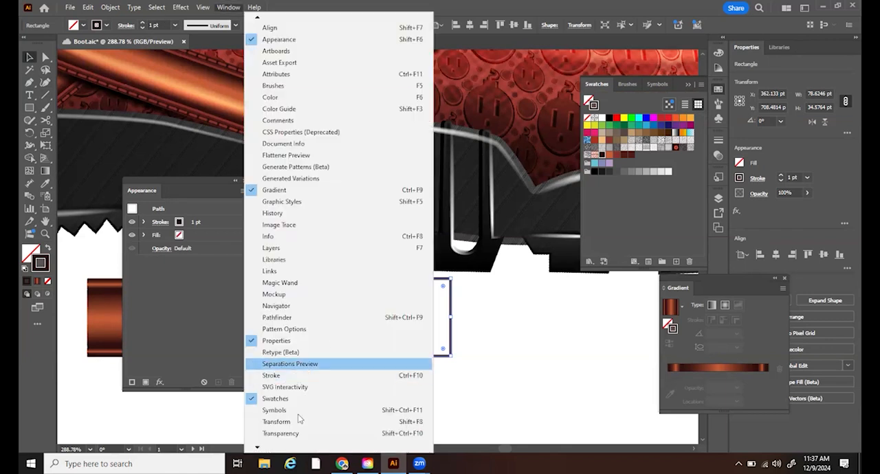
pyautogui.click(284, 378)
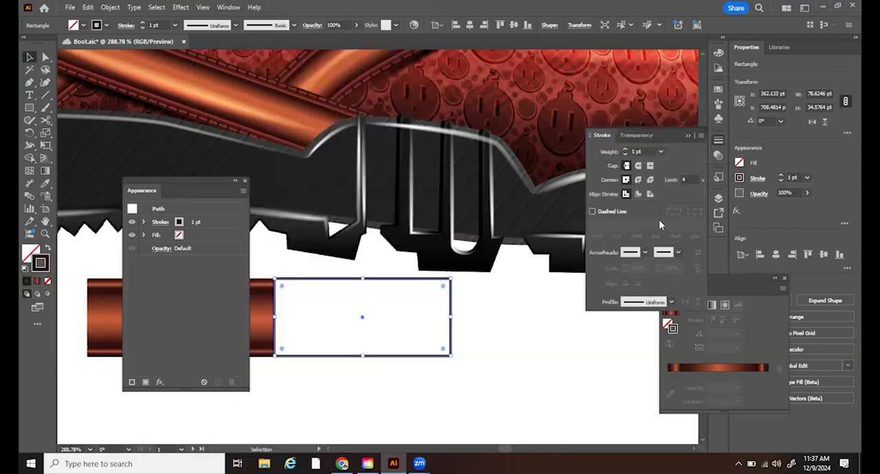
pyautogui.click(593, 212)
pyautogui.click(638, 165)
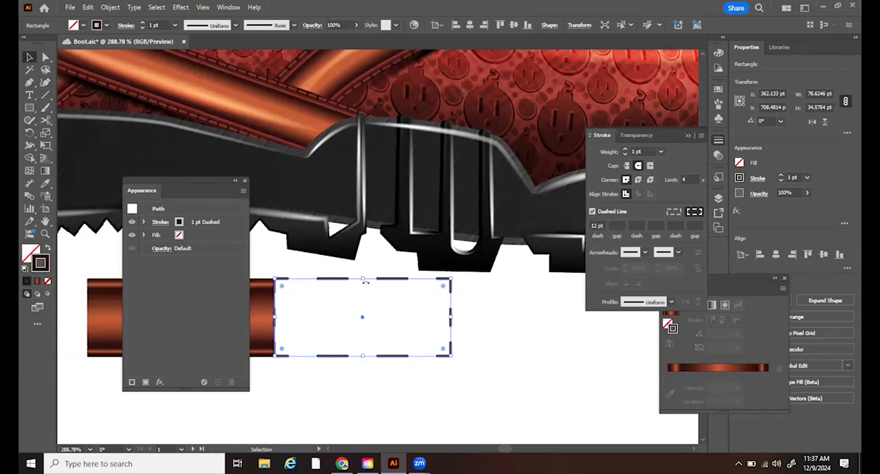
pyautogui.moveTo(365, 278); pyautogui.dragTo(363, 281)
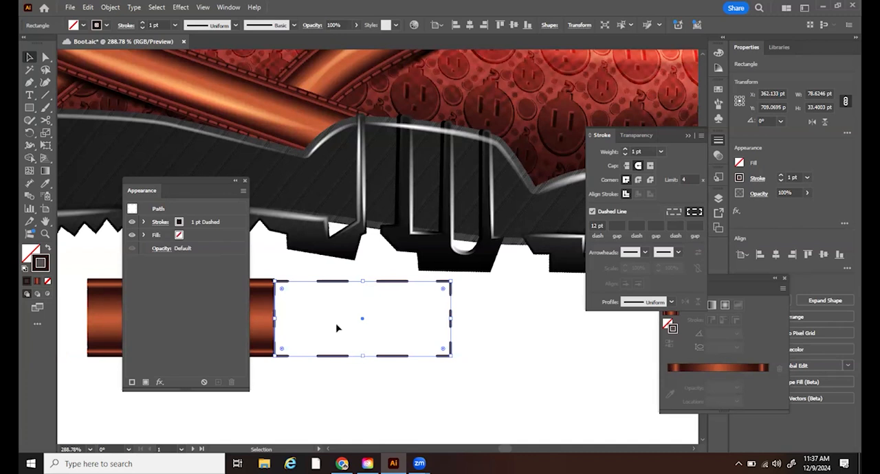
# - Set the dash length of the rectangle's stroke to 3 pt and deselect the rectangle
pyautogui.click(594, 227)
pyautogui.press('Down')
pyautogui.press('Down')
pyautogui.press('Down')
pyautogui.press('Down')
pyautogui.press('Down')
pyautogui.press('Down')
pyautogui.press('Down')
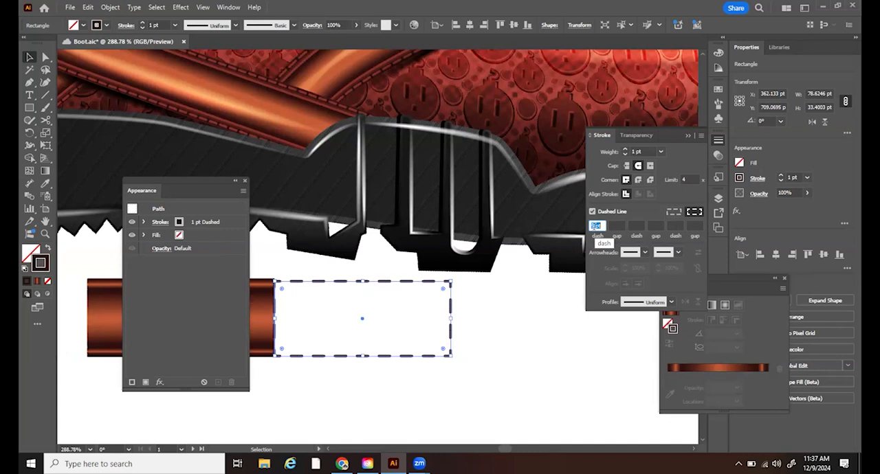
pyautogui.press('Down')
pyautogui.press('Down')
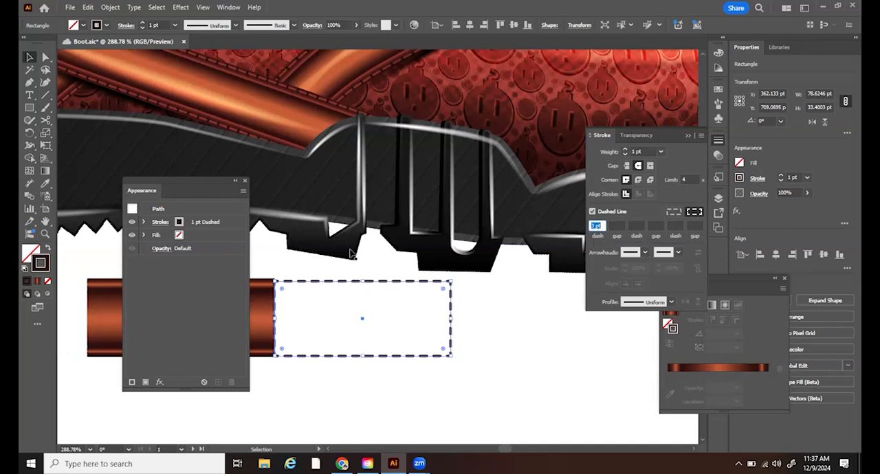
pyautogui.click(479, 318)
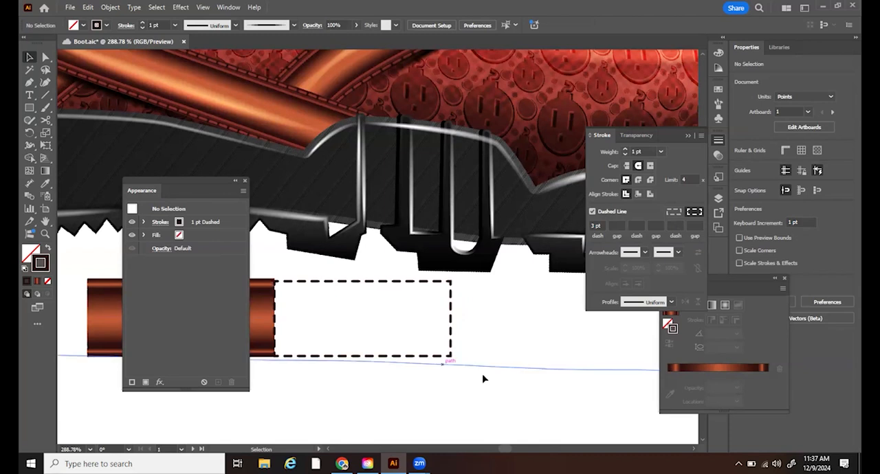
# - Select the dashed rectangle and set its stroke weight to 2 pt
pyautogui.click(43, 234)
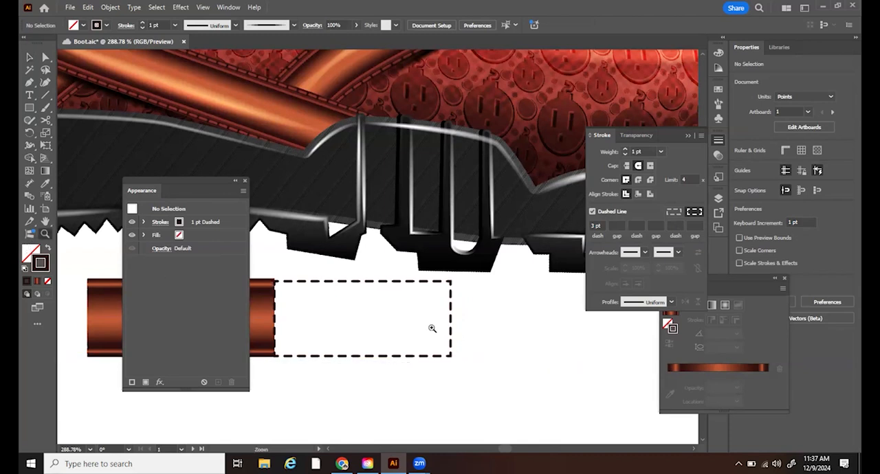
pyautogui.moveTo(344, 273); pyautogui.dragTo(475, 399)
pyautogui.moveTo(350, 348); pyautogui.dragTo(368, 355)
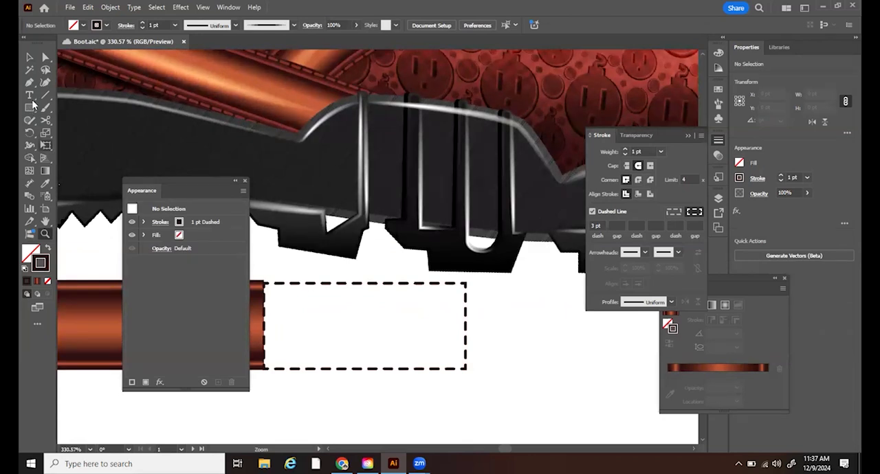
pyautogui.click(30, 57)
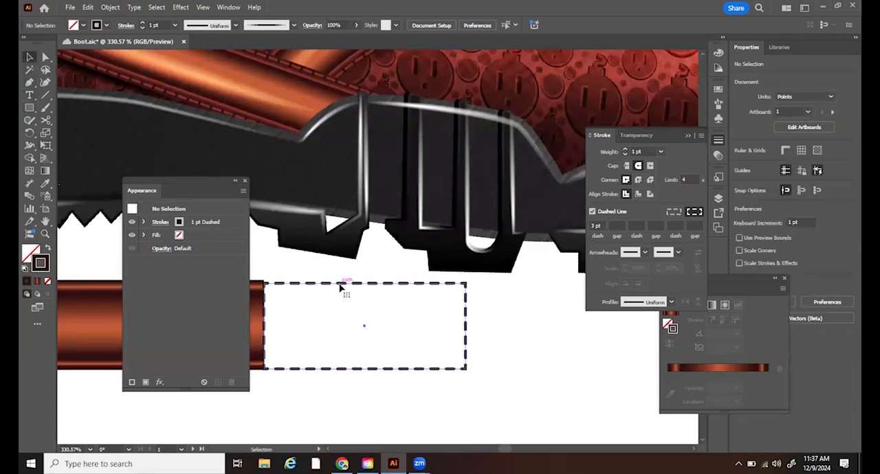
pyautogui.click(342, 284)
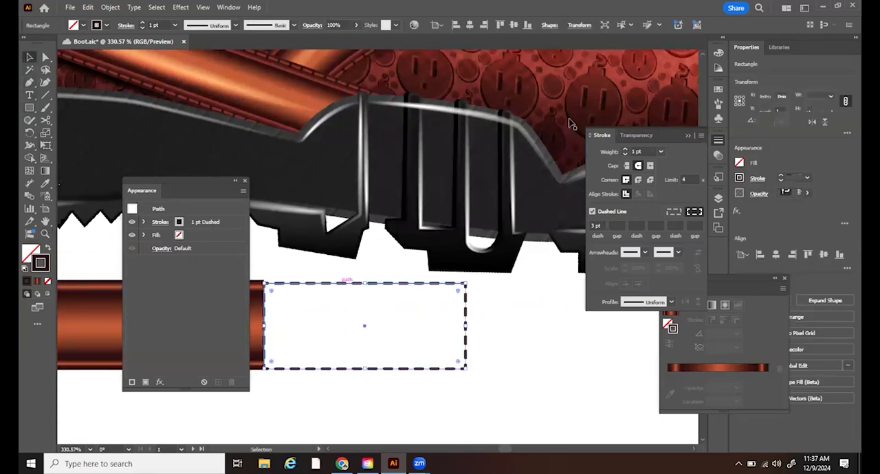
pyautogui.click(144, 24)
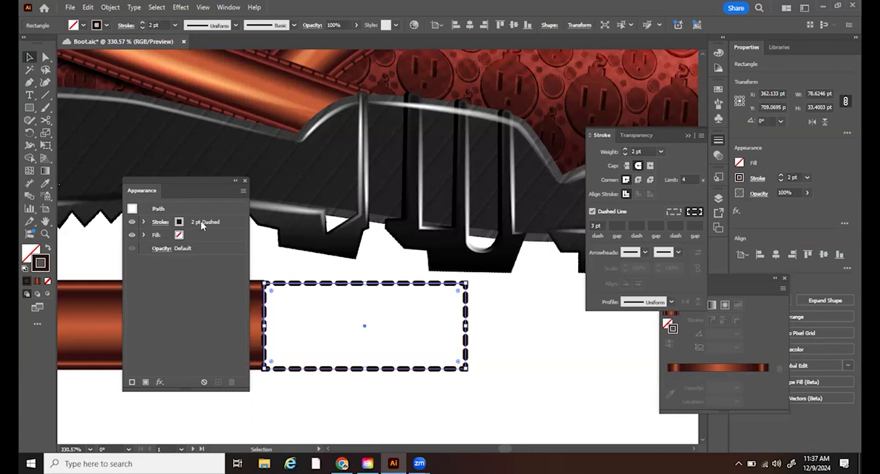
# - Duplicate the dashed stroke in the rectangle's appearance and give the upper copy a 1 pt weight and the orange swatch
pyautogui.click(231, 223)
pyautogui.click(245, 195)
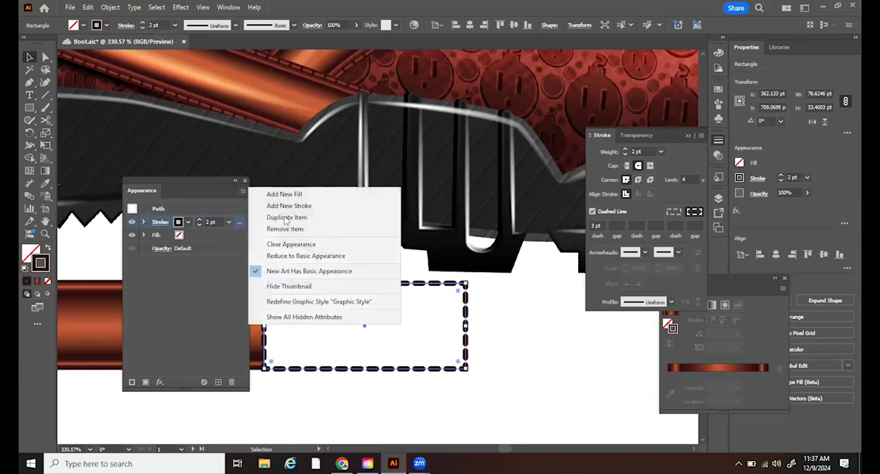
pyautogui.click(301, 217)
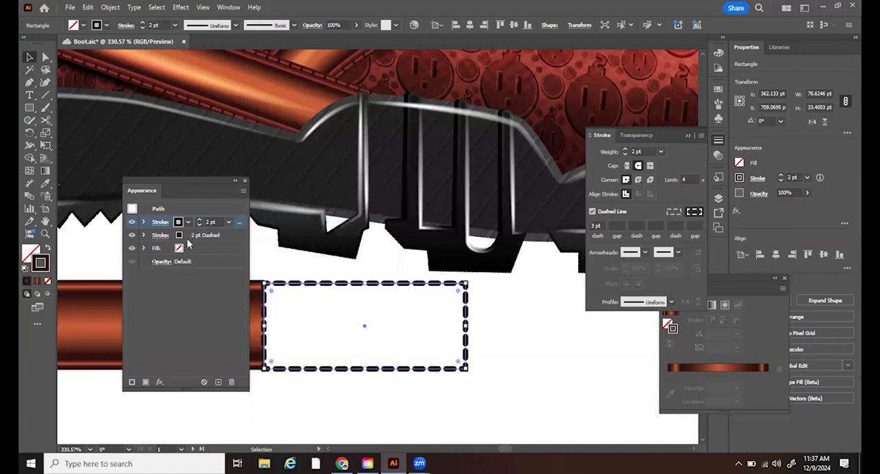
pyautogui.click(198, 225)
pyautogui.click(187, 223)
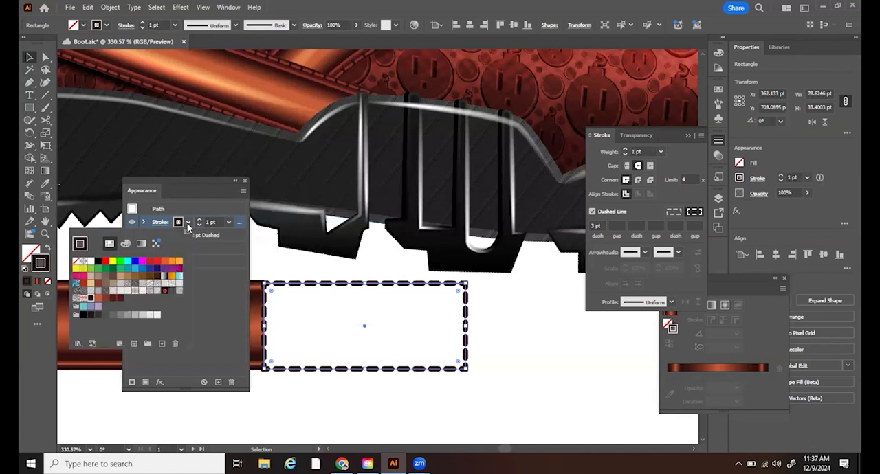
pyautogui.click(98, 300)
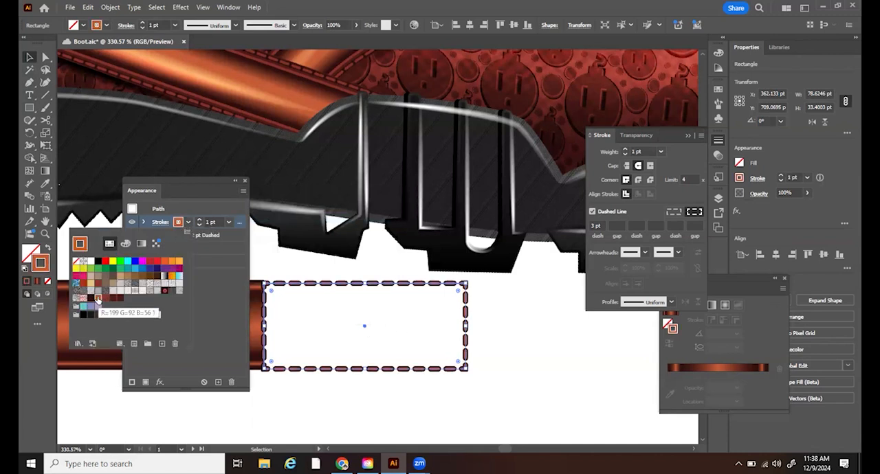
pyautogui.click(431, 337)
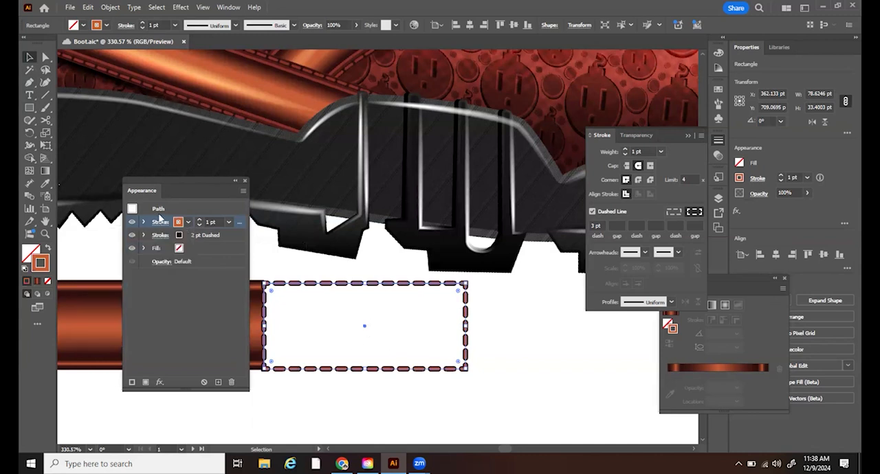
# - Duplicate the dark 2 pt dashed stroke and turn off the dashes on the lowest copy
pyautogui.click(229, 235)
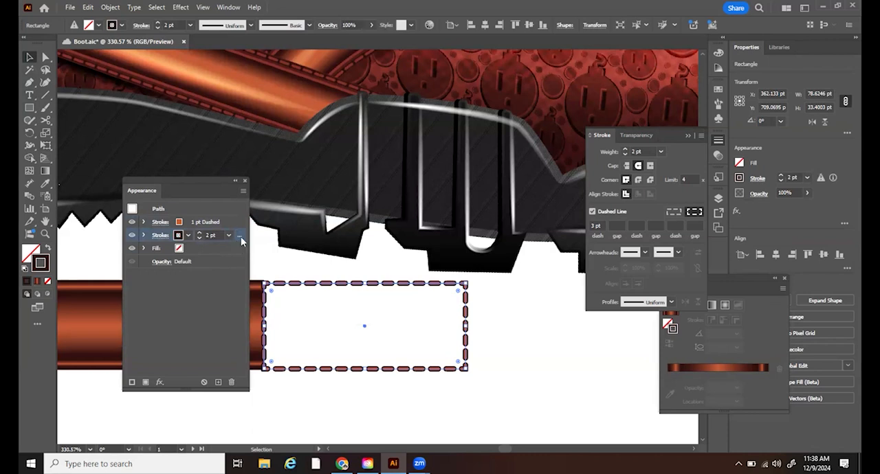
pyautogui.click(242, 193)
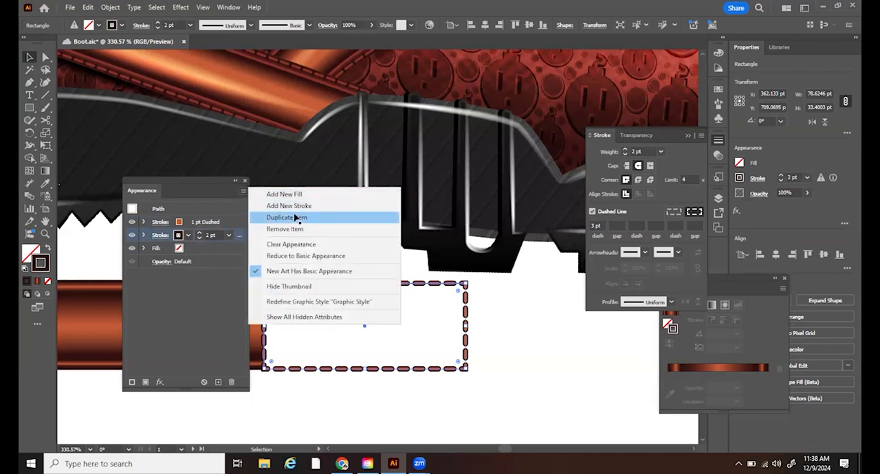
pyautogui.click(297, 218)
pyautogui.click(227, 249)
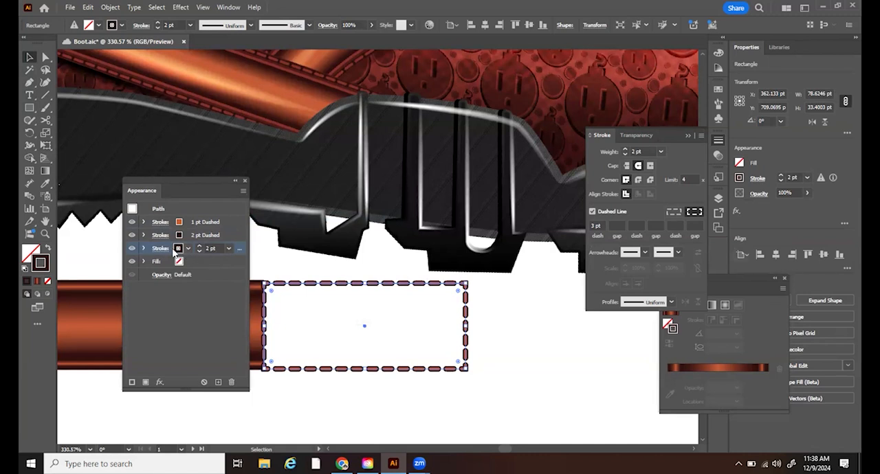
pyautogui.click(592, 212)
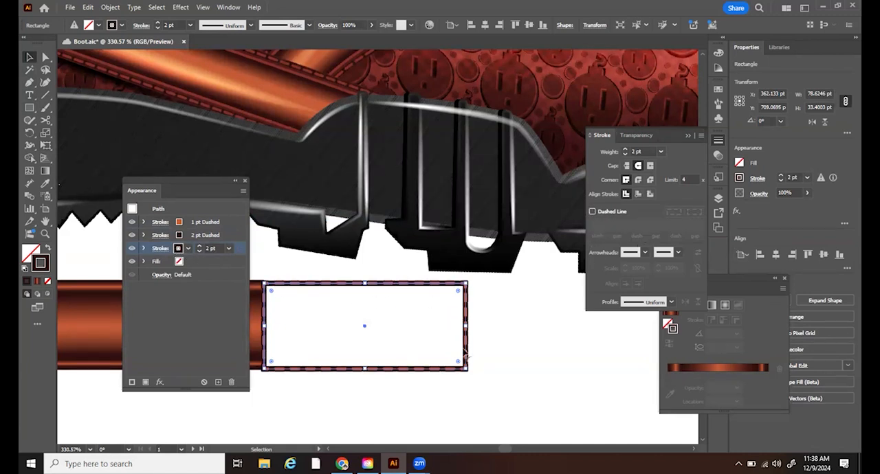
# - Set the dark dashed stroke's weight to 1.5 pt and the solid stroke's to 1.75 pt, then deselect and inspect the stitching up close
pyautogui.click(207, 236)
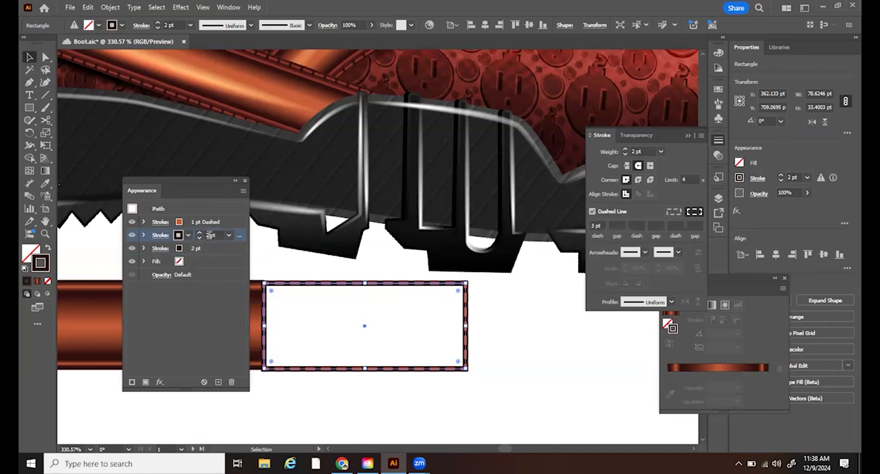
pyautogui.click(208, 236)
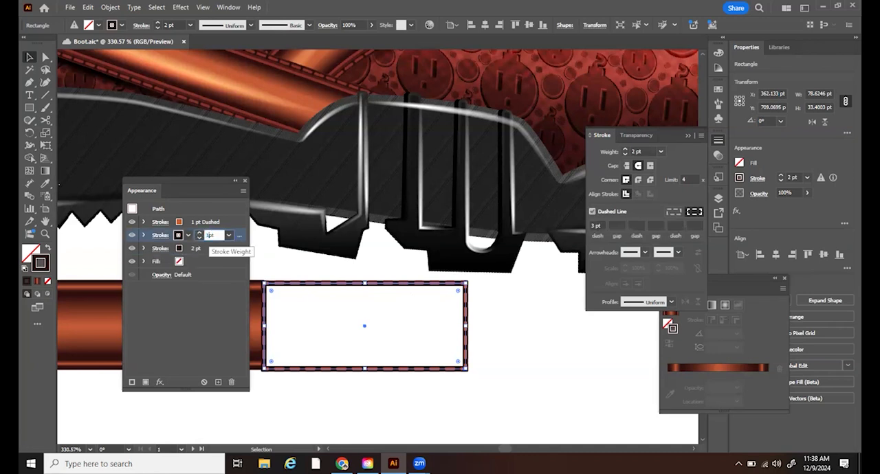
pyautogui.write('1.5')
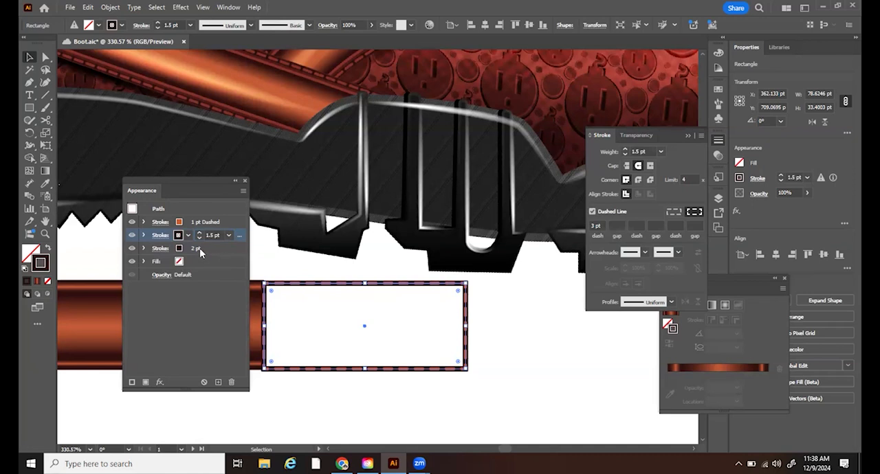
pyautogui.click(200, 249)
pyautogui.click(207, 248)
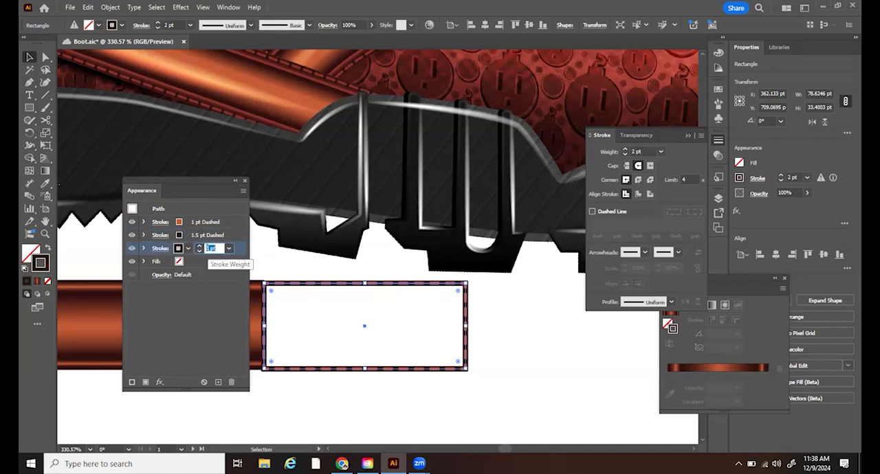
pyautogui.write('1.75')
pyautogui.press('Return')
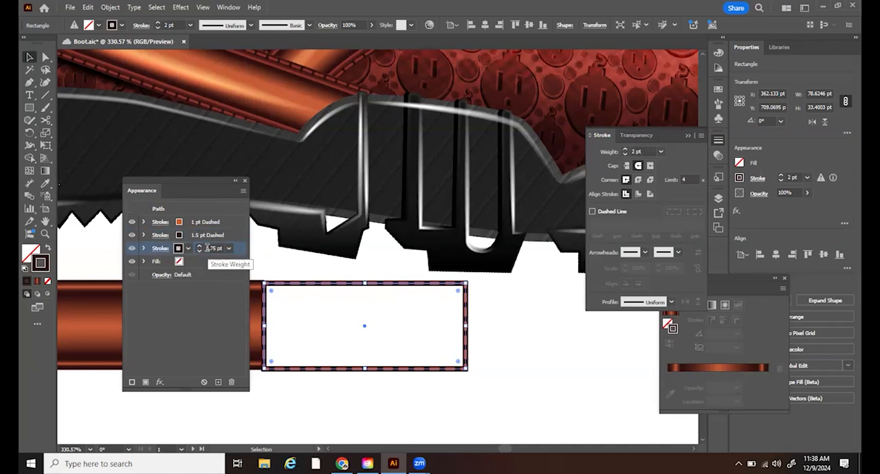
pyautogui.click(477, 377)
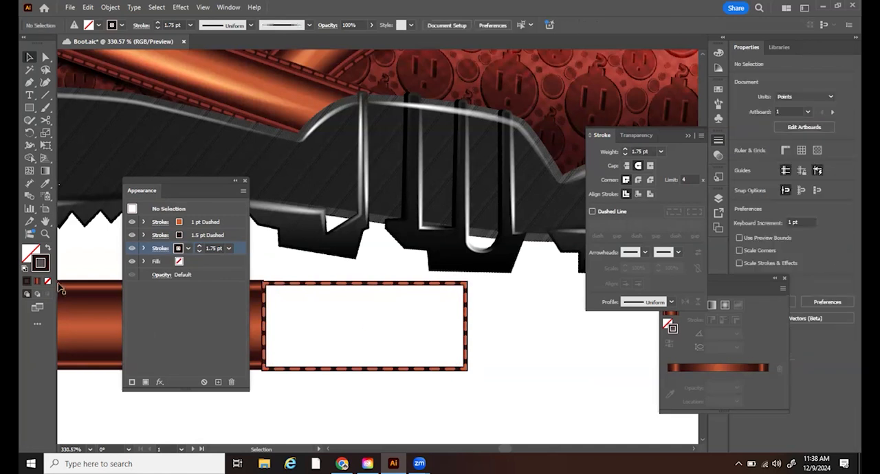
pyautogui.click(45, 234)
pyautogui.moveTo(306, 276); pyautogui.dragTo(519, 371)
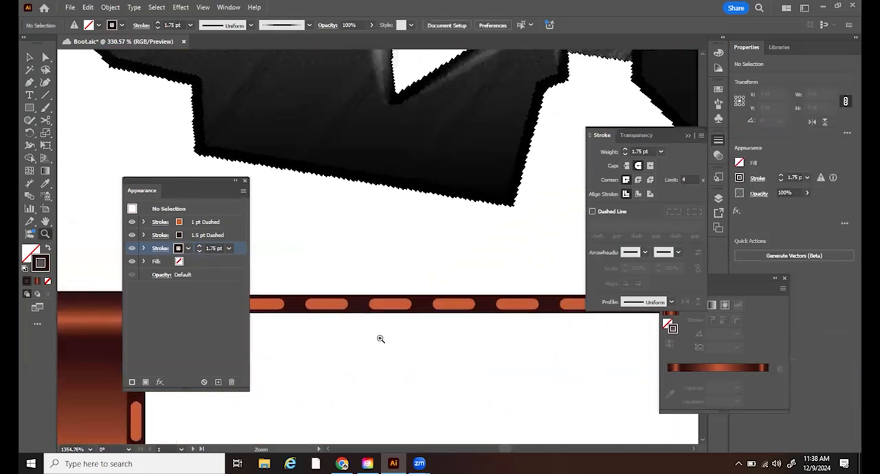
# - Select the stitched rectangle and change its lowest solid stroke to a slightly lighter dark brown
pyautogui.press('v')
pyautogui.click(345, 308)
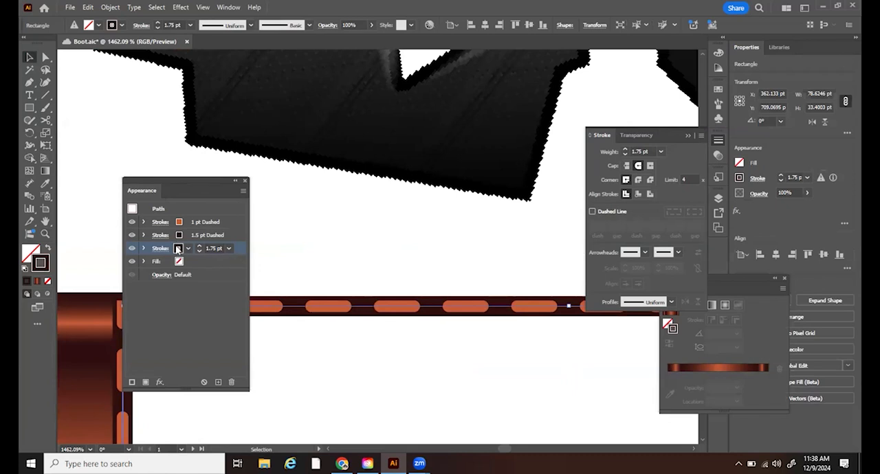
pyautogui.click(179, 251)
pyautogui.doubleClick(40, 264)
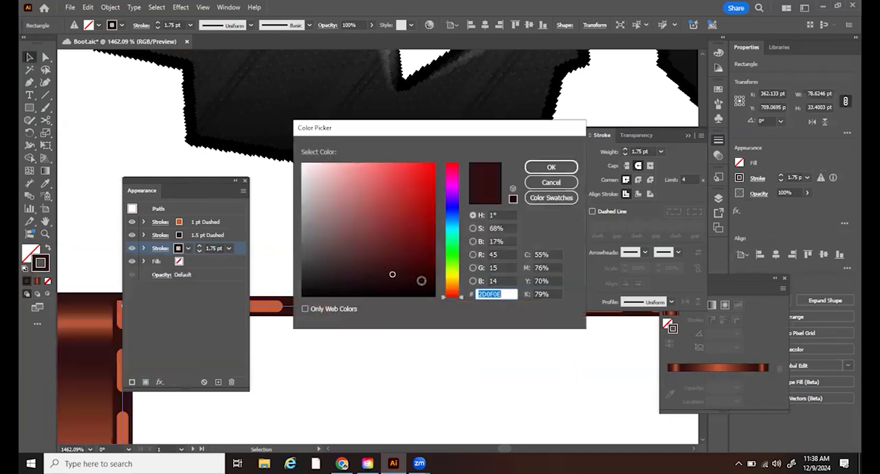
pyautogui.moveTo(389, 273); pyautogui.dragTo(383, 264)
pyautogui.click(540, 172)
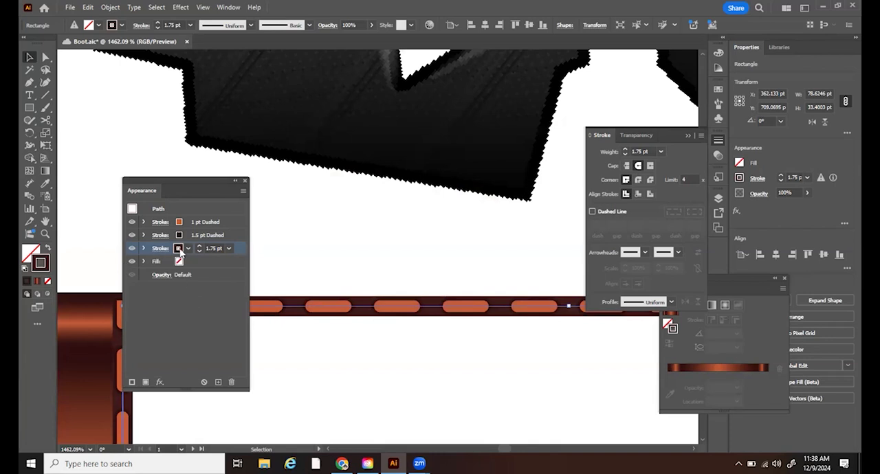
# - Set the lowest solid stroke's weight to 1.55 pt
pyautogui.click(209, 248)
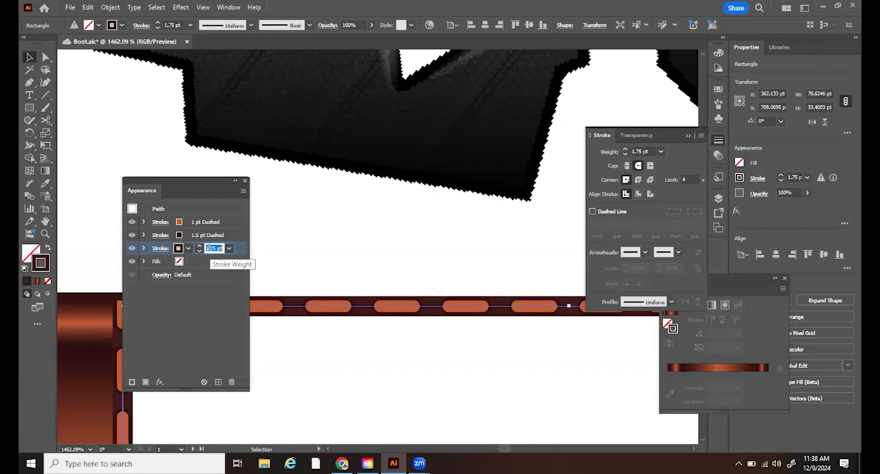
pyautogui.write('1.55')
pyautogui.press('Return')
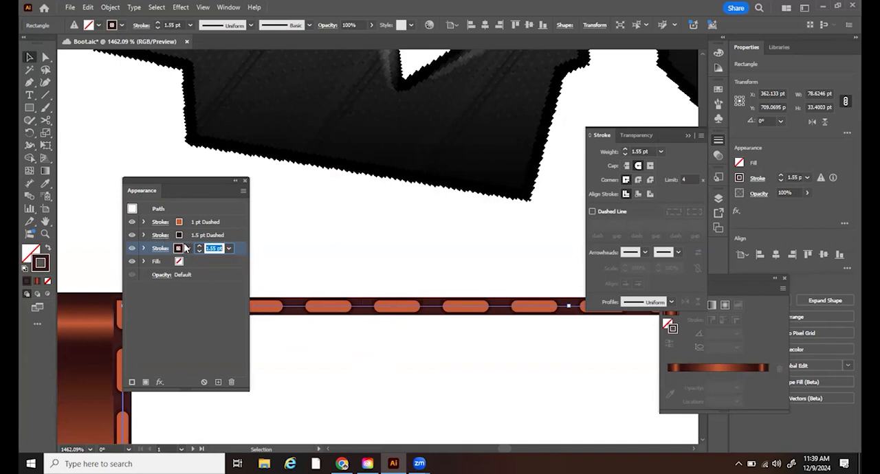
# - Set the dash length to 4 pt on both the dark 1.5 pt stroke and the orange 1 pt stroke
pyautogui.click(229, 235)
pyautogui.click(592, 226)
pyautogui.doubleClick(593, 226)
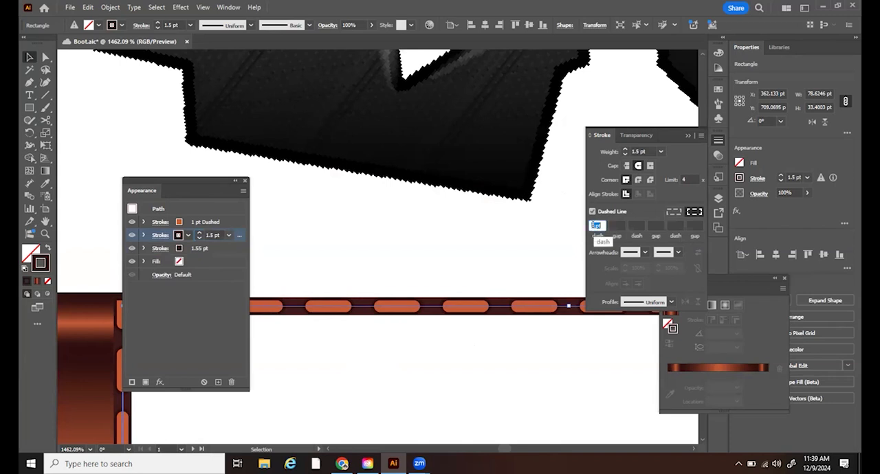
pyautogui.write('4')
pyautogui.press('Tab')
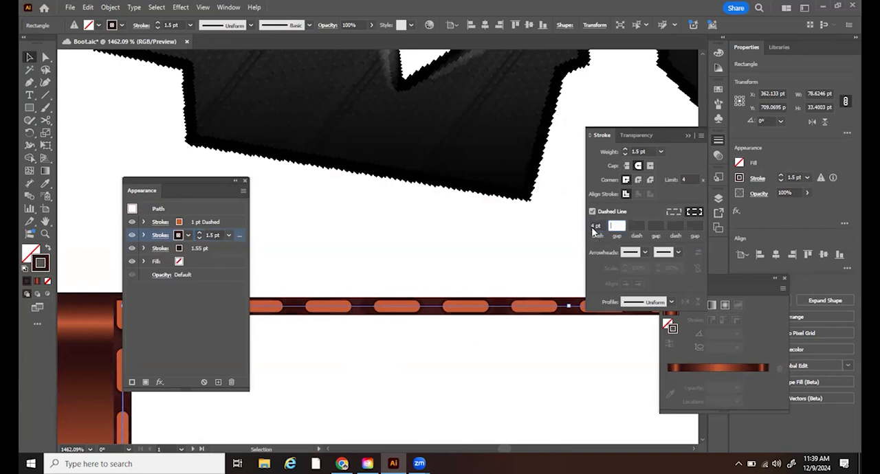
pyautogui.click(226, 223)
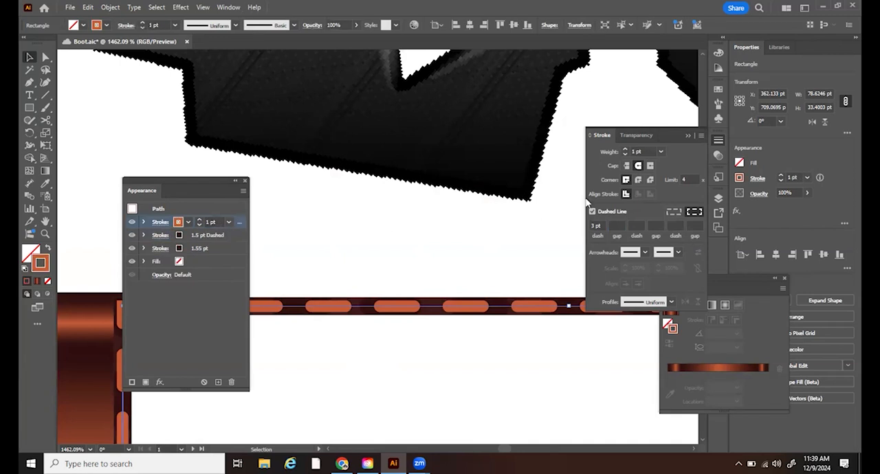
pyautogui.doubleClick(593, 226)
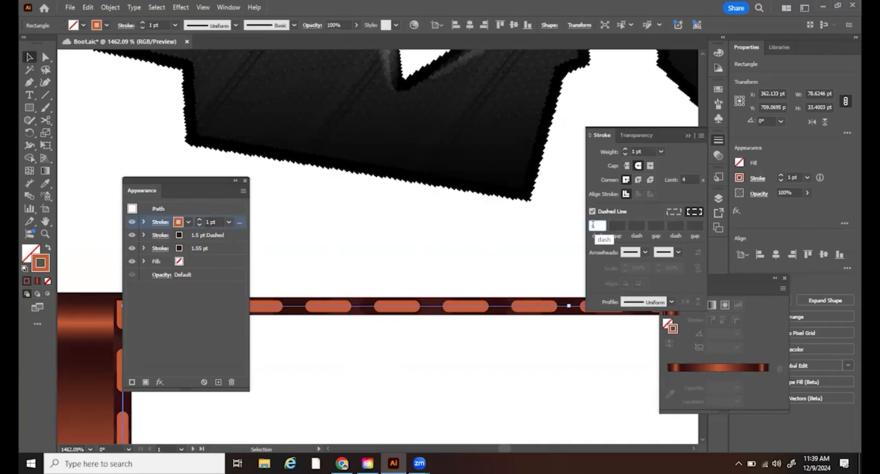
pyautogui.write('4')
pyautogui.press('Tab')
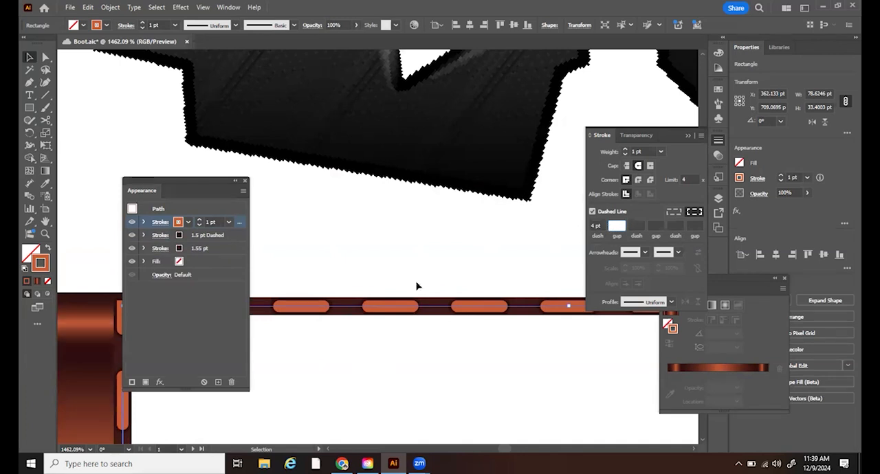
# - Try a 5 pt dash length on the orange stroke and undo it
pyautogui.click(594, 226)
pyautogui.doubleClick(594, 225)
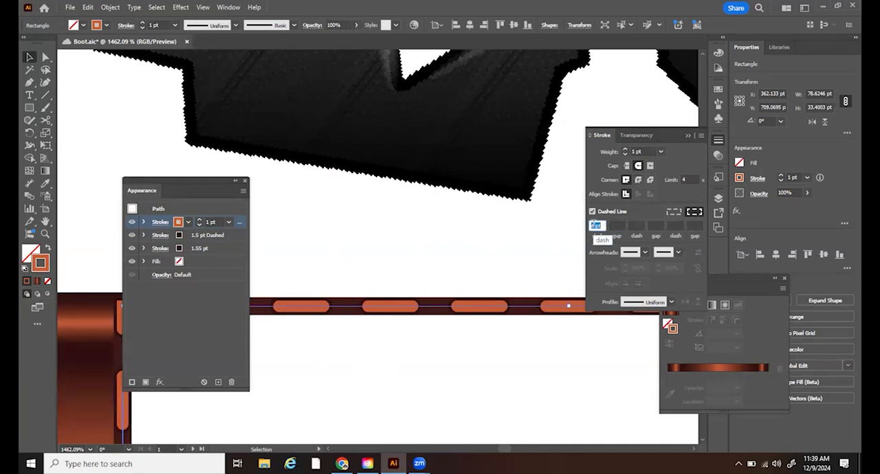
pyautogui.write('5')
pyautogui.press('Return')
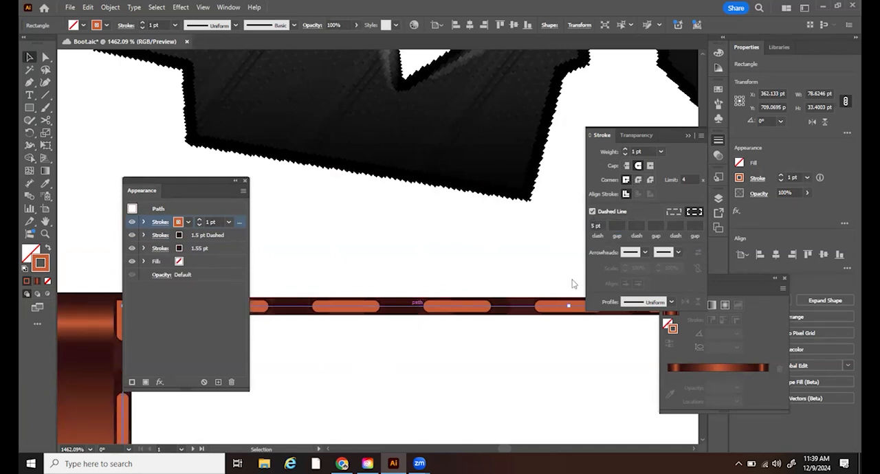
pyautogui.hotkey('ctrl', 'z')
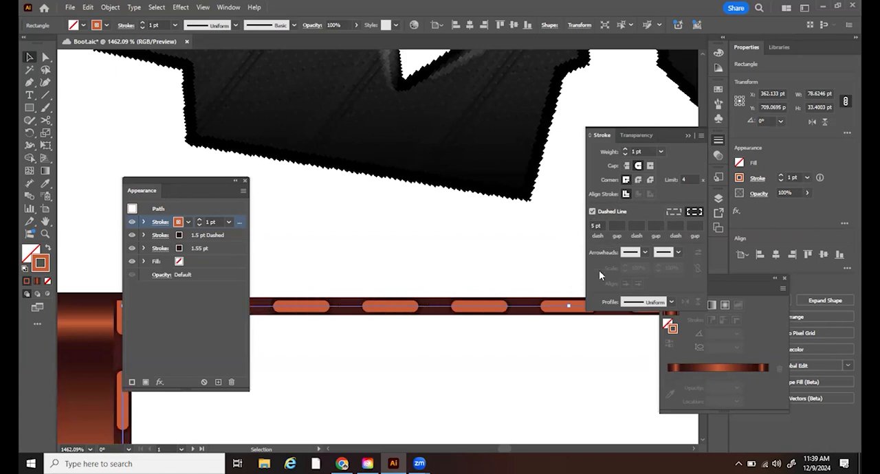
# - Try dash gaps of 10 pt and 15 pt on the orange stroke
pyautogui.click(617, 226)
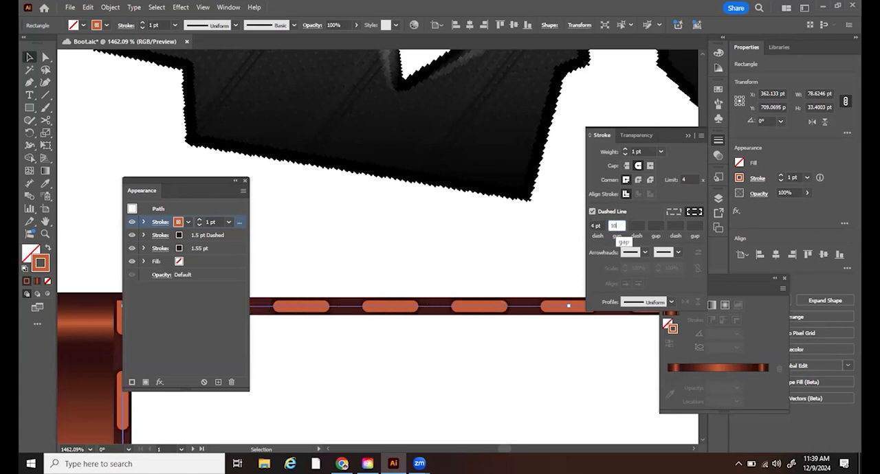
pyautogui.press('Tab')
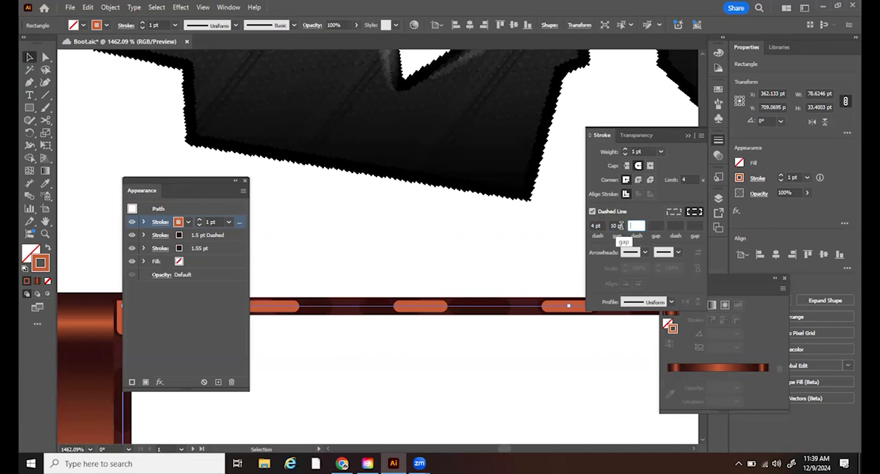
pyautogui.click(609, 225)
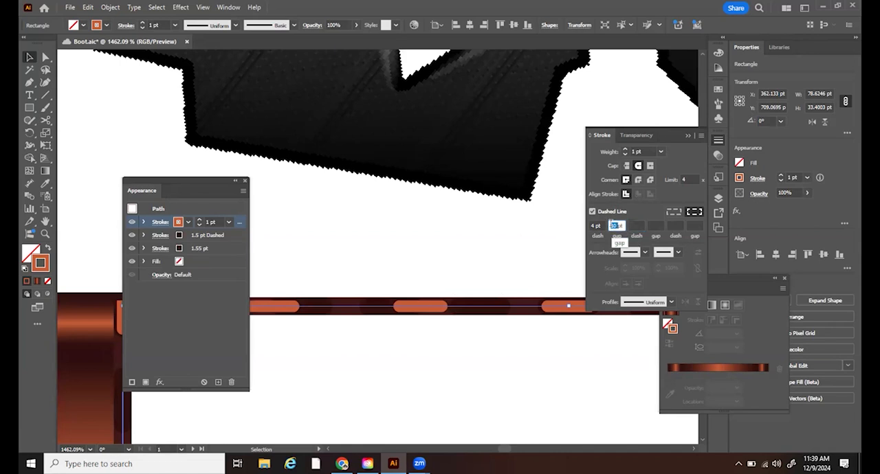
pyautogui.write('15')
pyautogui.press('Tab')
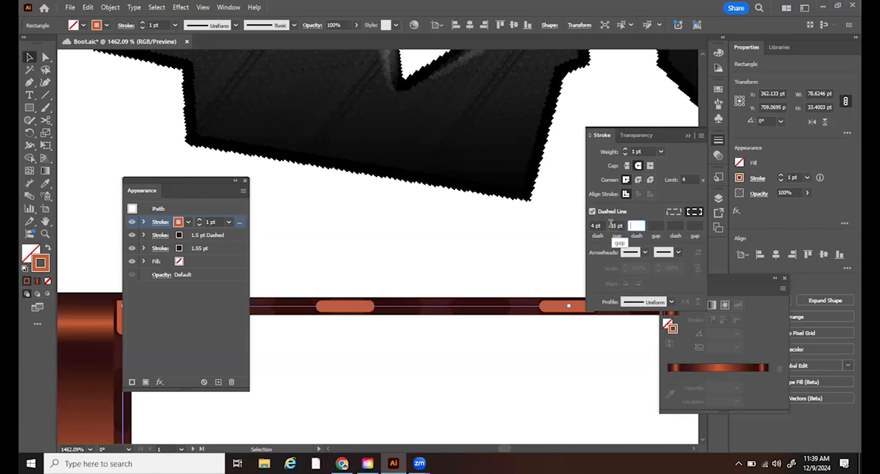
# - Set the dash gap to 3 pt on the orange and dark dashed strokes, and deselect the rectangle
pyautogui.click(610, 224)
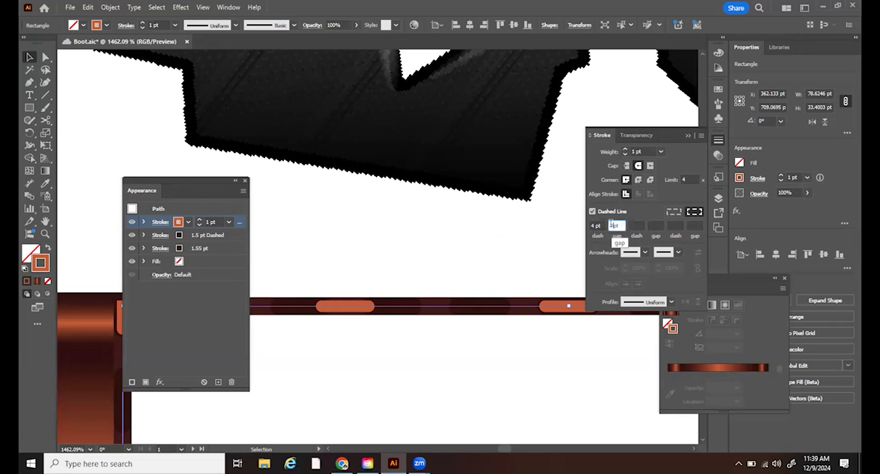
pyautogui.write('3')
pyautogui.press('Tab')
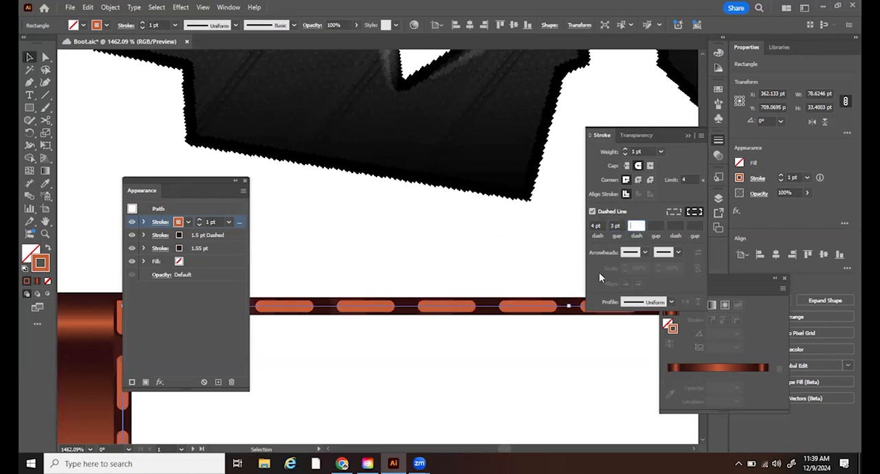
pyautogui.click(230, 238)
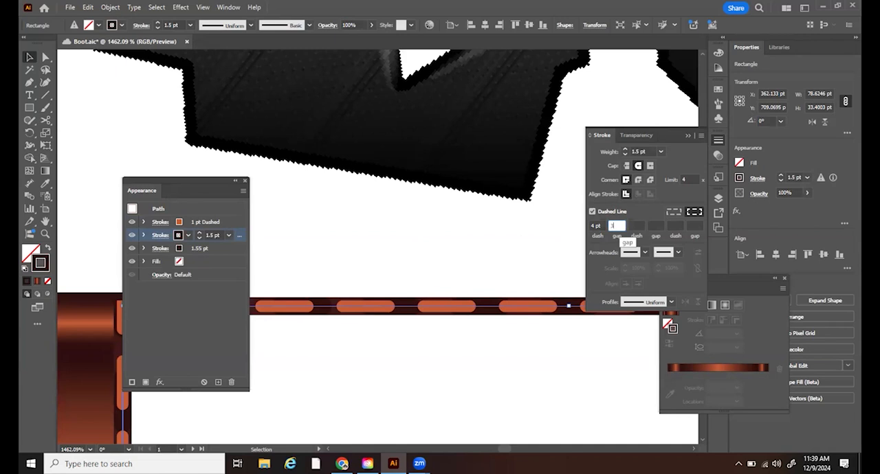
pyautogui.press('Tab')
pyautogui.click(443, 360)
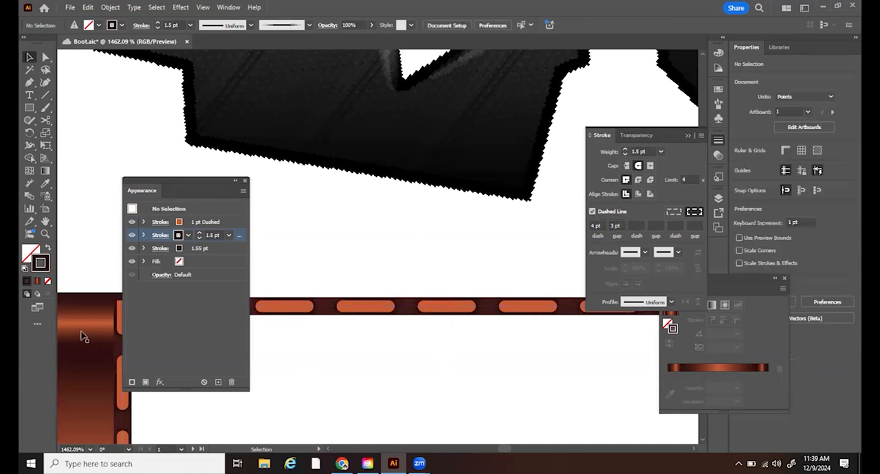
# - Save the rectangle's layered stitching appearance as a new graphic style and deselect it
pyautogui.click(46, 235)
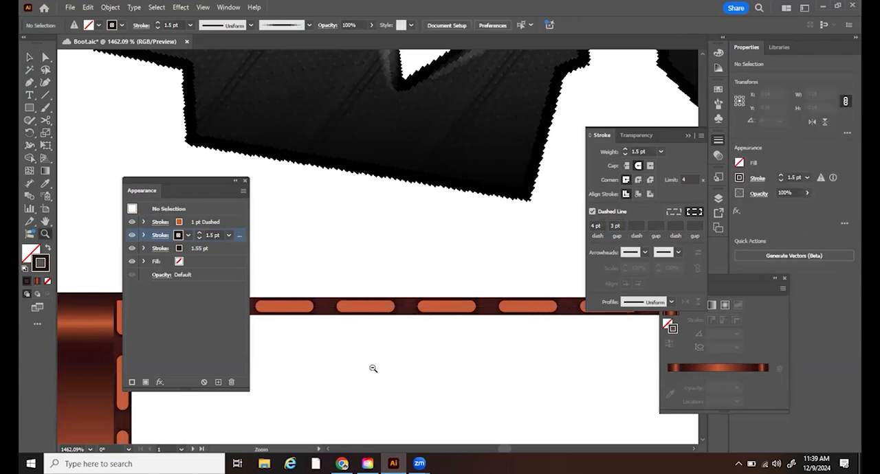
pyautogui.scroll(-8, 373, 367)
pyautogui.moveTo(600, 383); pyautogui.dragTo(450, 361)
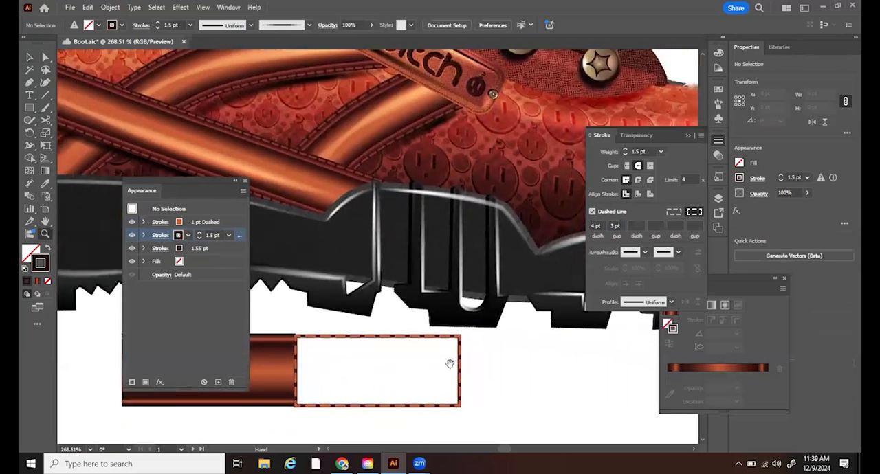
pyautogui.click(230, 8)
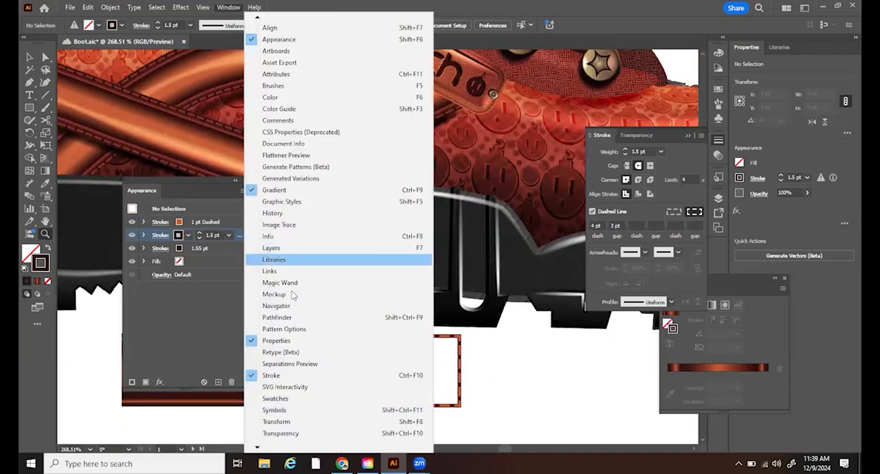
pyautogui.click(309, 202)
pyautogui.click(30, 57)
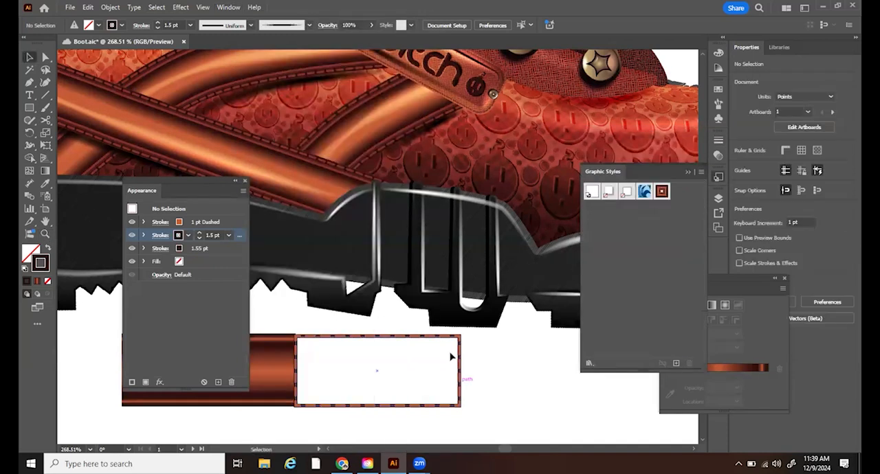
pyautogui.moveTo(459, 359); pyautogui.dragTo(613, 294)
pyautogui.click(520, 305)
# - Apply the new stitching graphic style to the white curved strap shape beside the brown strap on the working boot
pyautogui.moveTo(520, 305); pyautogui.dragTo(230, 303)
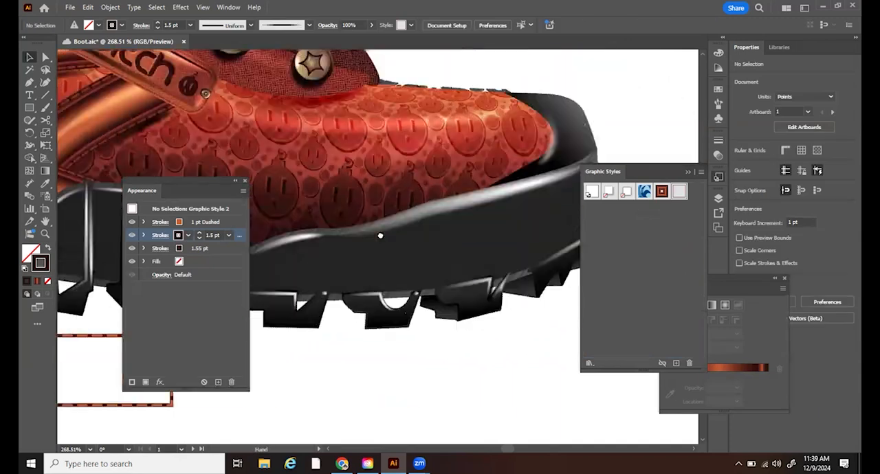
pyautogui.moveTo(381, 236); pyautogui.dragTo(452, 294)
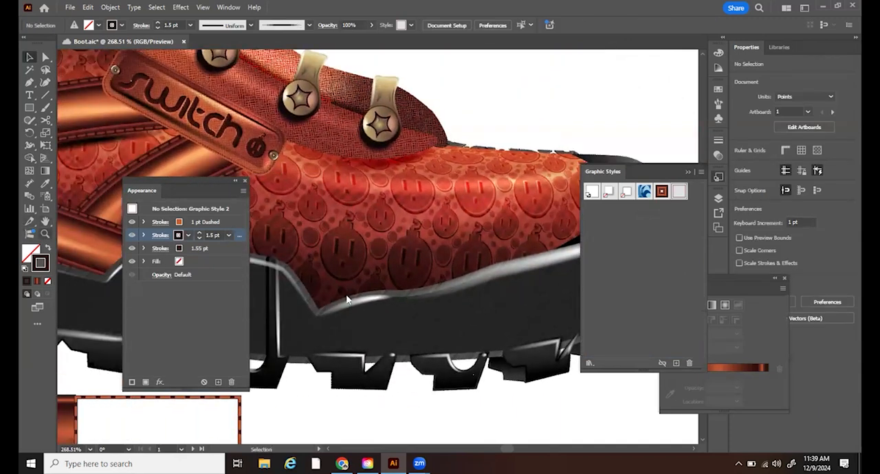
pyautogui.press('z')
pyautogui.keyDown('alt'); pyautogui.click(422, 295); pyautogui.keyUp('alt')
pyautogui.keyDown('alt'); pyautogui.click(424, 296); pyautogui.keyUp('alt')
pyautogui.keyDown('alt'); pyautogui.click(424, 296); pyautogui.keyUp('alt')
pyautogui.moveTo(503, 237); pyautogui.dragTo(180, 292)
pyautogui.moveTo(411, 163); pyautogui.dragTo(501, 334)
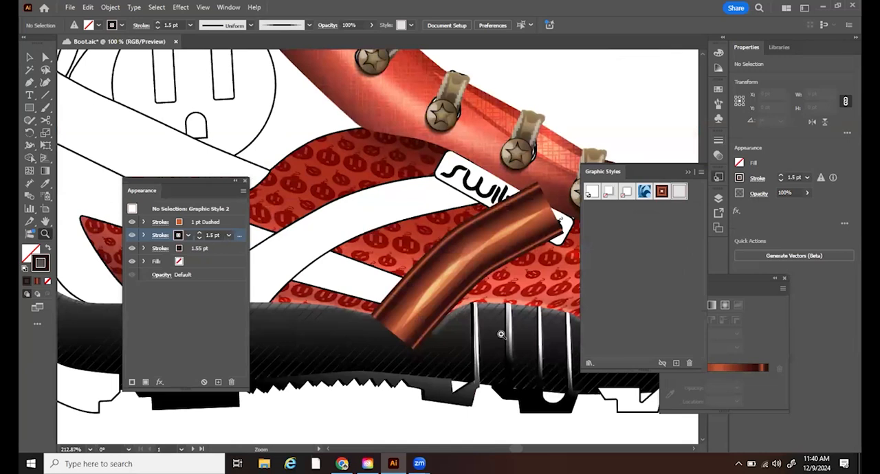
pyautogui.click(30, 58)
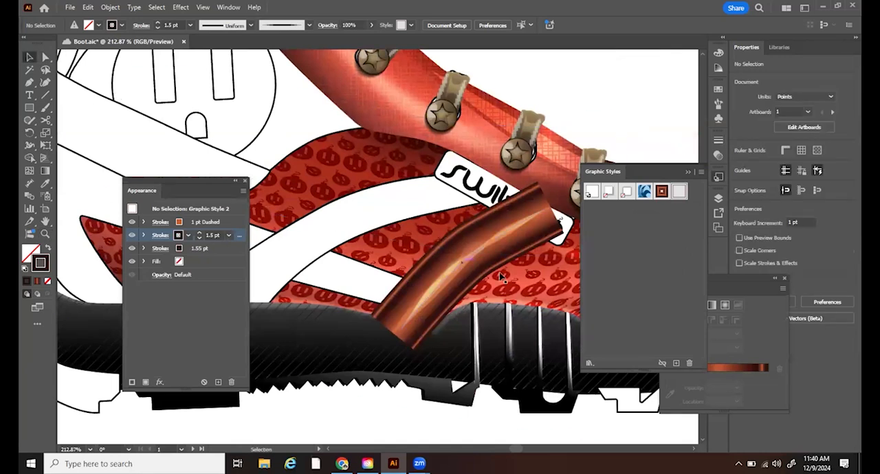
pyautogui.click(366, 217)
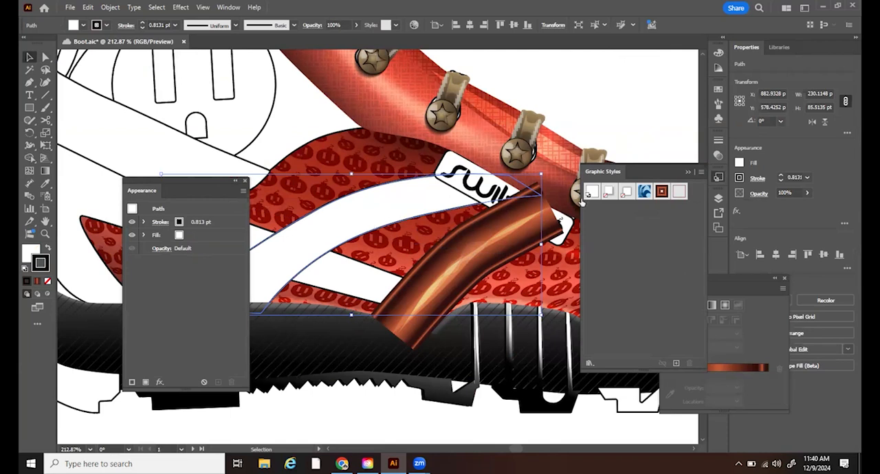
pyautogui.click(678, 192)
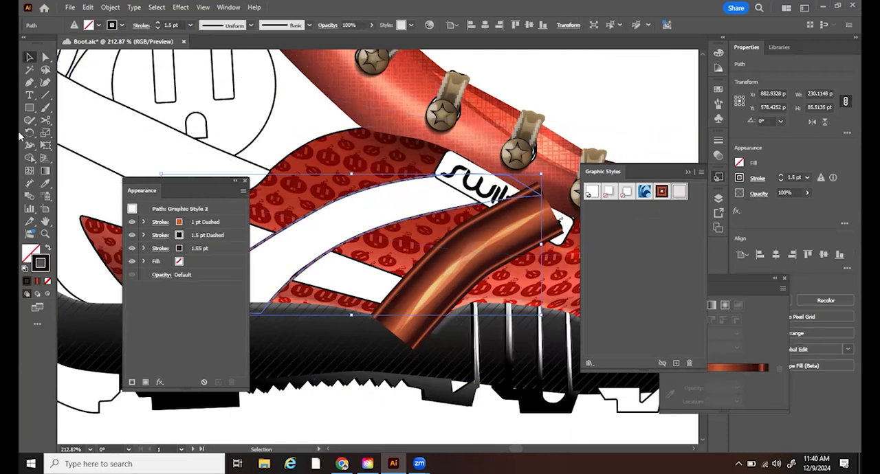
# - Draw a curved three-point open path with the Pen tool along the stitched strap's centre, from the sole up to the switch tag
pyautogui.click(45, 234)
pyautogui.moveTo(396, 292); pyautogui.dragTo(326, 289)
pyautogui.press('v')
pyautogui.press('z')
pyautogui.moveTo(376, 270); pyautogui.dragTo(200, 255)
pyautogui.click(30, 82)
pyautogui.click(297, 311)
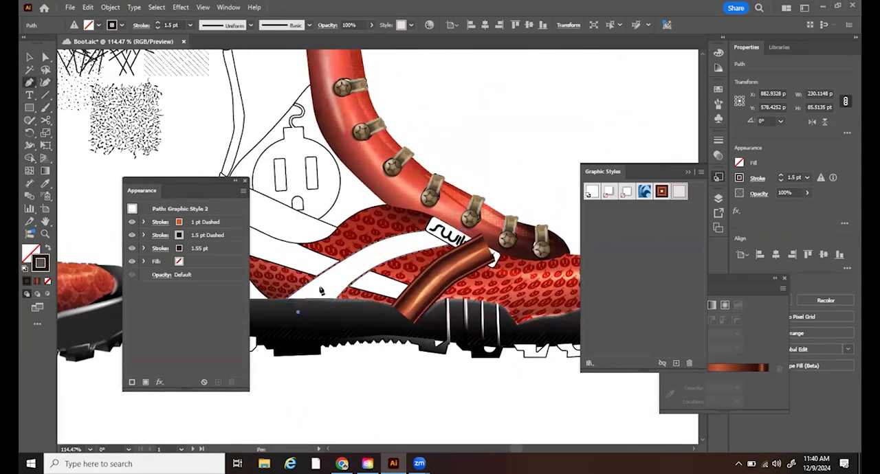
pyautogui.moveTo(370, 262); pyautogui.dragTo(405, 242)
pyautogui.click(468, 236)
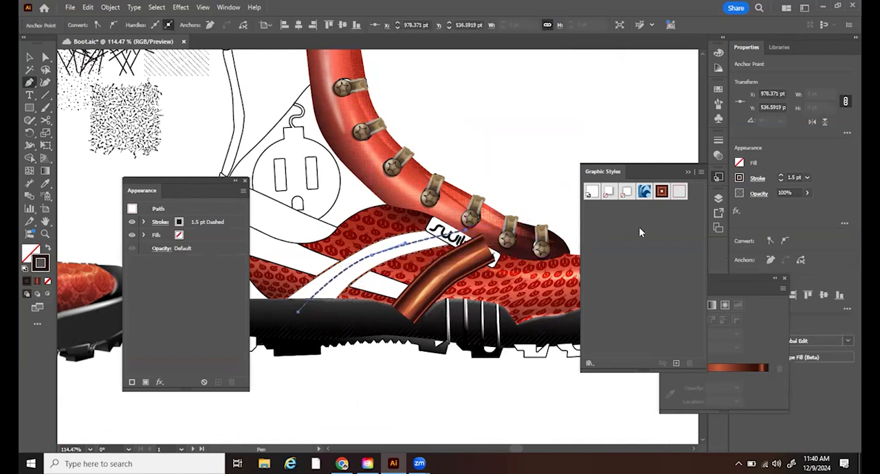
# - Apply the brown gradient strap graphic style to the new centre path and select the whole path
pyautogui.click(660, 191)
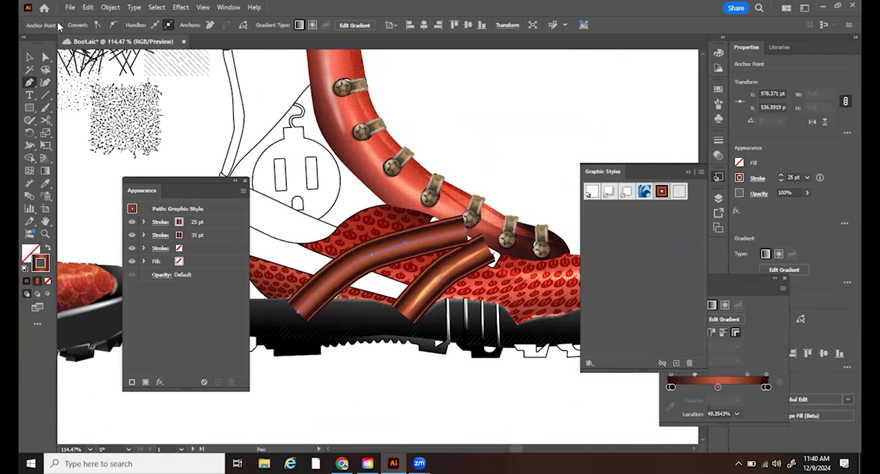
pyautogui.click(28, 57)
pyautogui.click(397, 256)
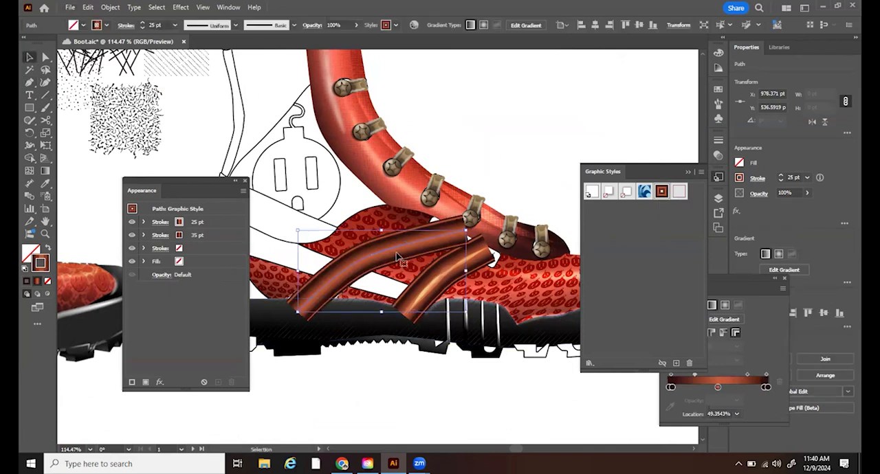
# - Send the brown gradient path behind the white curved strap shape and remove the fill from that shape
pyautogui.press('Delete')
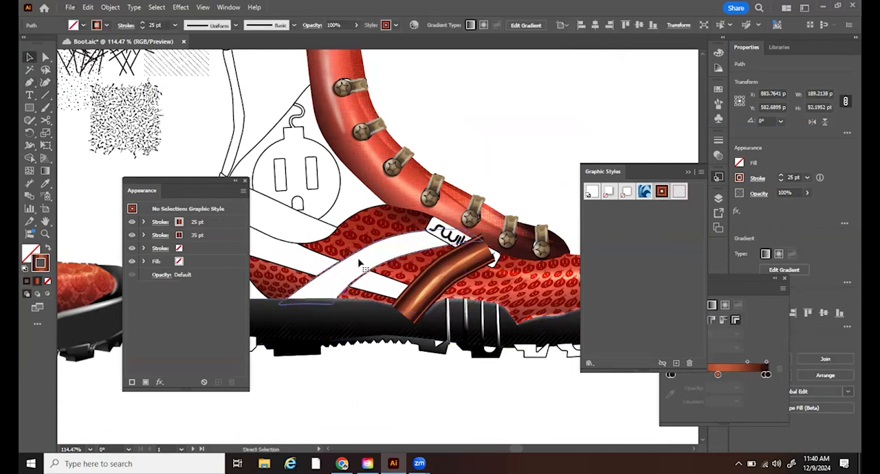
pyautogui.click(358, 263)
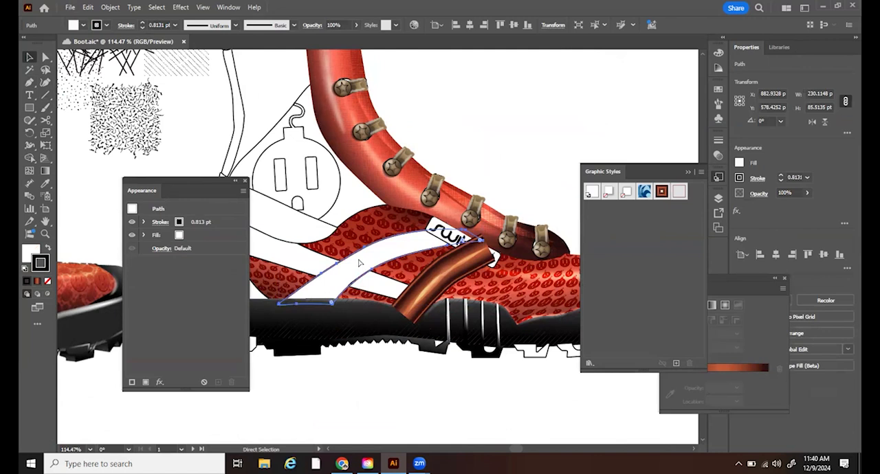
pyautogui.click(366, 269)
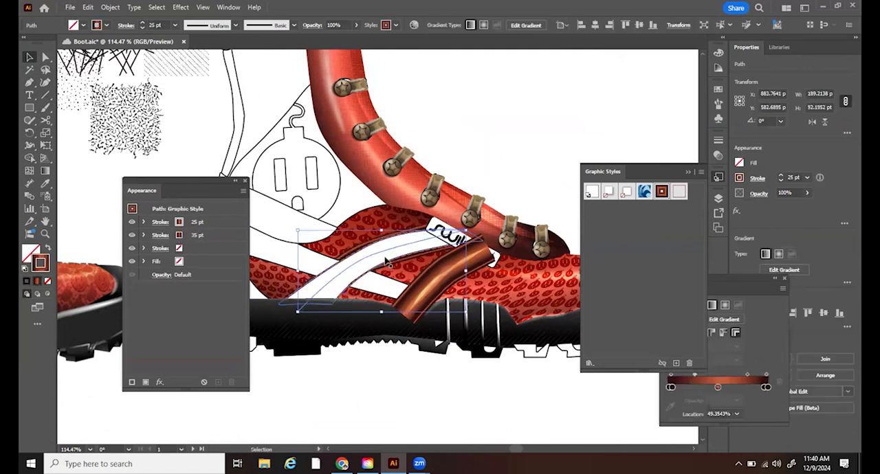
pyautogui.click(359, 275)
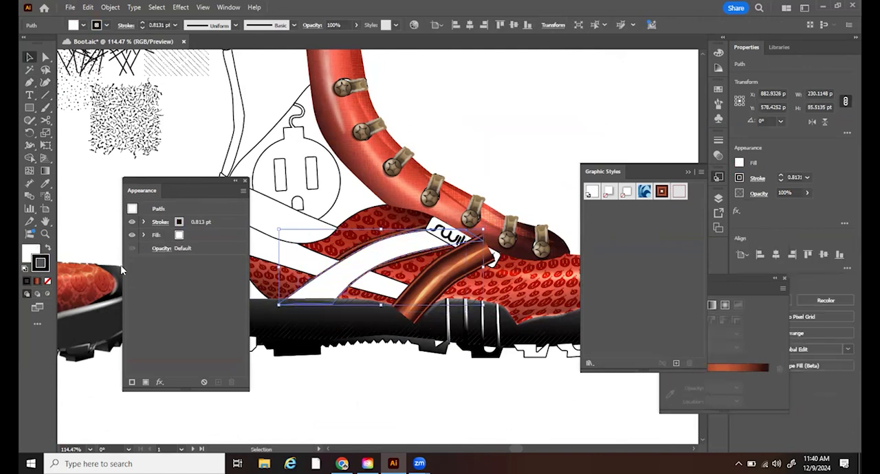
pyautogui.click(40, 263)
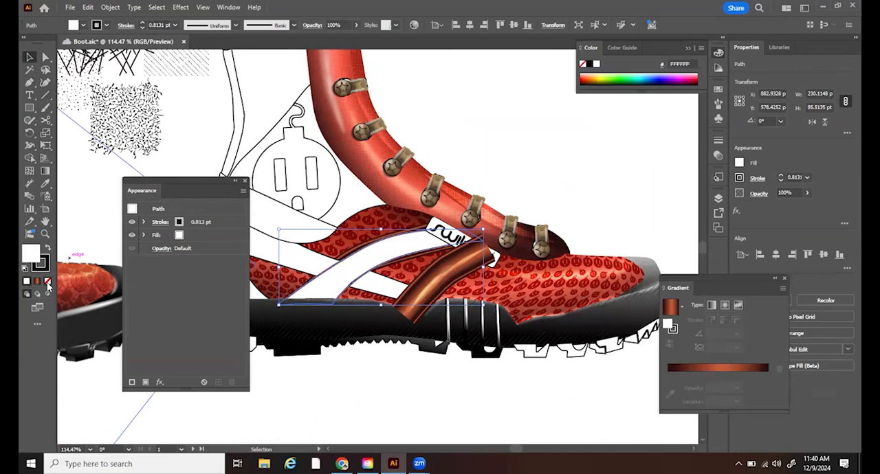
pyautogui.click(48, 281)
# - Move the middle anchor point of the unfilled strap outline's upper edge slightly outward from the dashed stitching
pyautogui.press('z')
pyautogui.moveTo(294, 227); pyautogui.dragTo(440, 365)
pyautogui.moveTo(495, 371); pyautogui.dragTo(513, 247)
pyautogui.press('a')
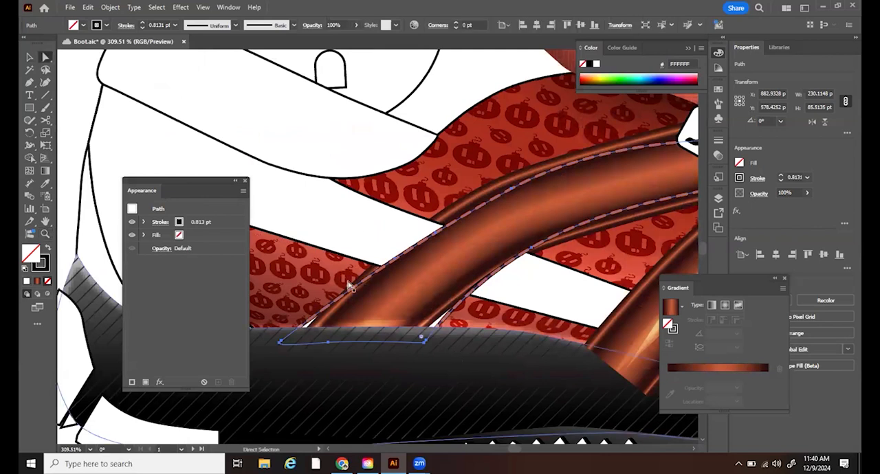
pyautogui.moveTo(513, 194)
pyautogui.mouseDown()
pyautogui.moveTo(517, 187)
pyautogui.moveTo(502, 184)
pyautogui.mouseUp()
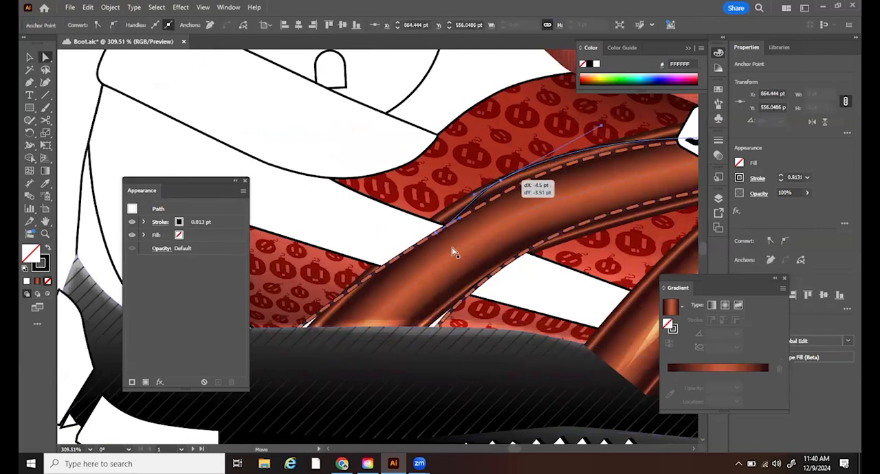
# - Remove the surplus anchor points along the strap outline's upper edge and at its lower corner with the Delete Anchor Point tool
pyautogui.click(45, 81)
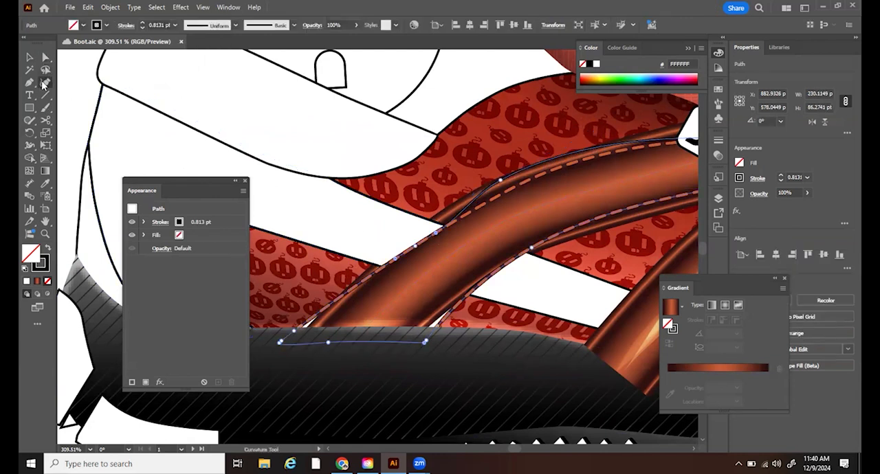
pyautogui.moveTo(28, 82); pyautogui.dragTo(59, 110)
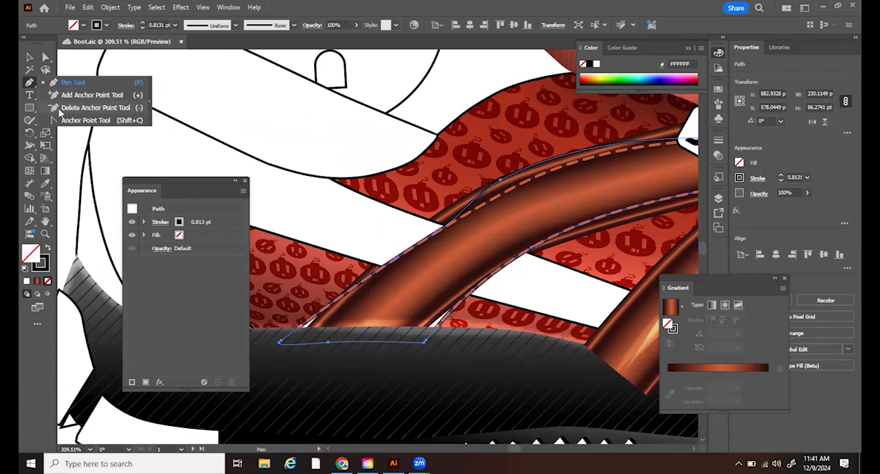
pyautogui.click(437, 235)
pyautogui.click(395, 260)
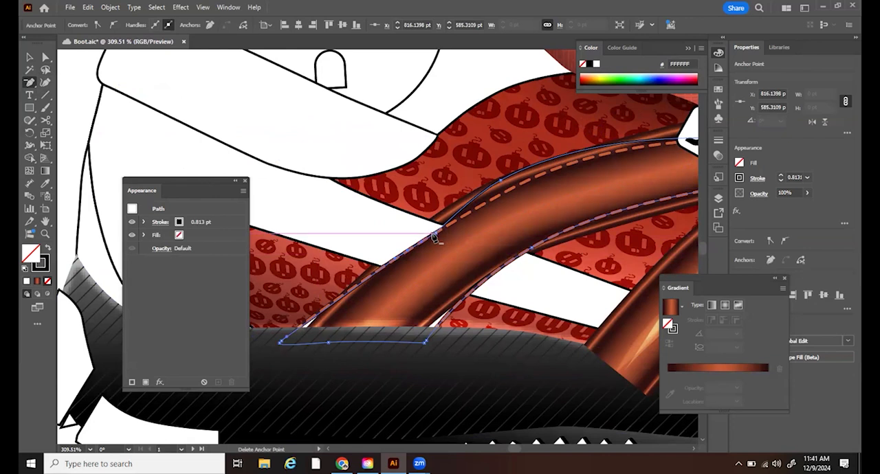
pyautogui.click(437, 234)
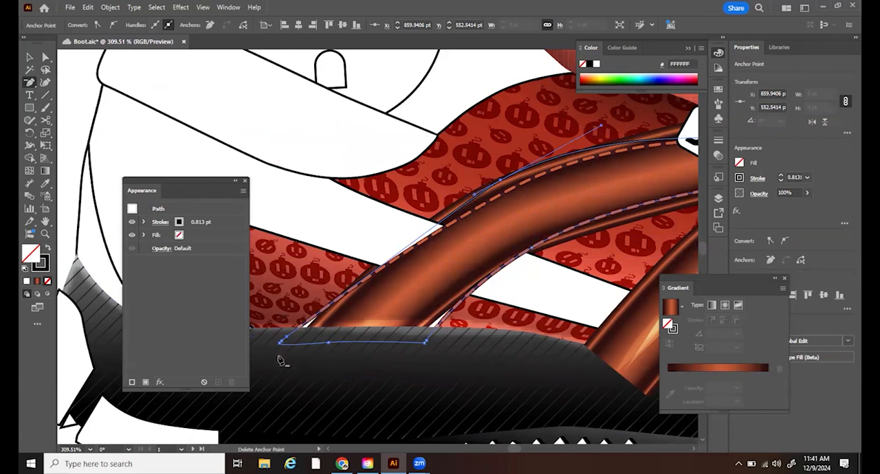
pyautogui.click(427, 342)
# - Remove the surplus anchor points at the strap outline's upper end beside the switch tag
pyautogui.moveTo(567, 273); pyautogui.dragTo(410, 284)
pyautogui.moveTo(583, 199); pyautogui.dragTo(624, 157)
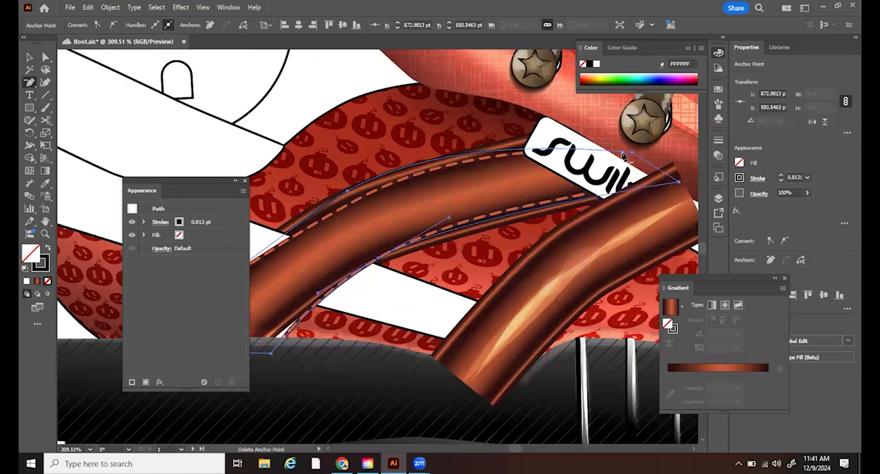
pyautogui.click(622, 153)
pyautogui.moveTo(506, 156); pyautogui.dragTo(547, 184)
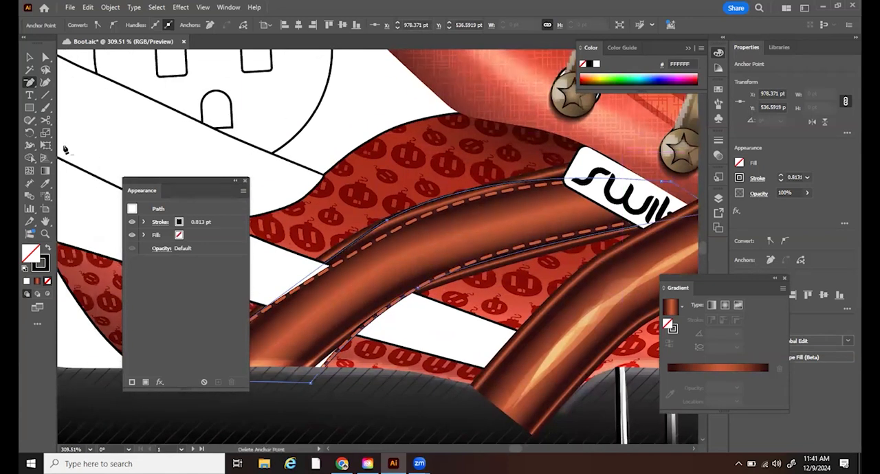
pyautogui.click(43, 61)
pyautogui.moveTo(568, 249); pyautogui.dragTo(481, 269)
pyautogui.moveTo(568, 212); pyautogui.dragTo(605, 222)
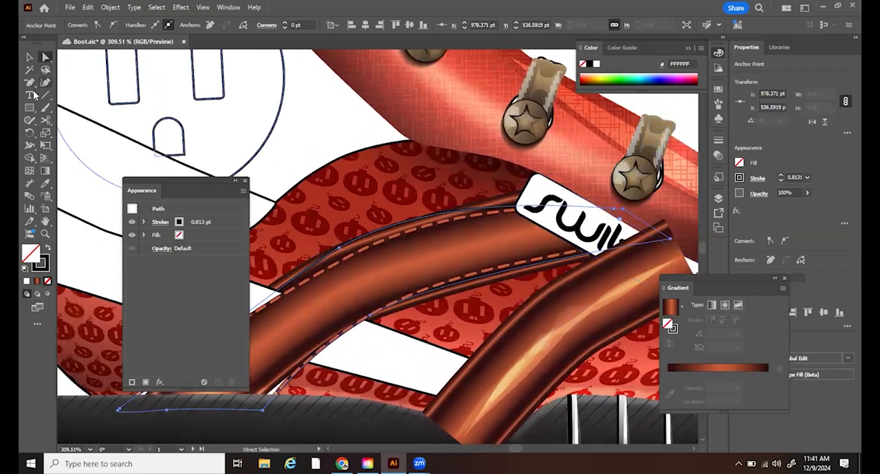
pyautogui.press('-')
pyautogui.click(616, 212)
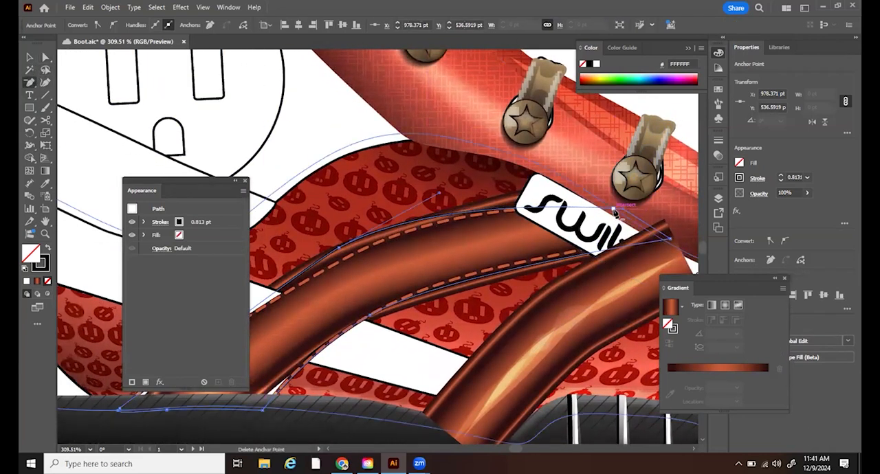
pyautogui.click(46, 57)
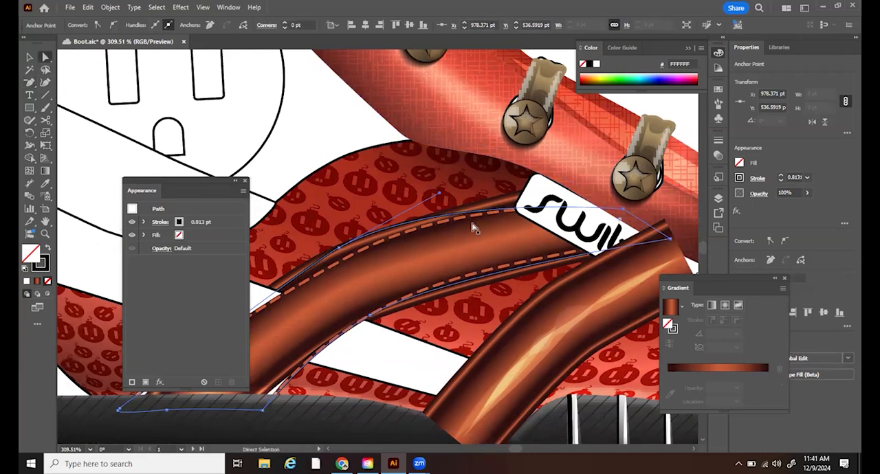
# - Reshape the outline's upper edge to follow the brown strap by moving its end corner and smoothing and lowering its middle anchor point
pyautogui.moveTo(617, 208); pyautogui.dragTo(571, 187)
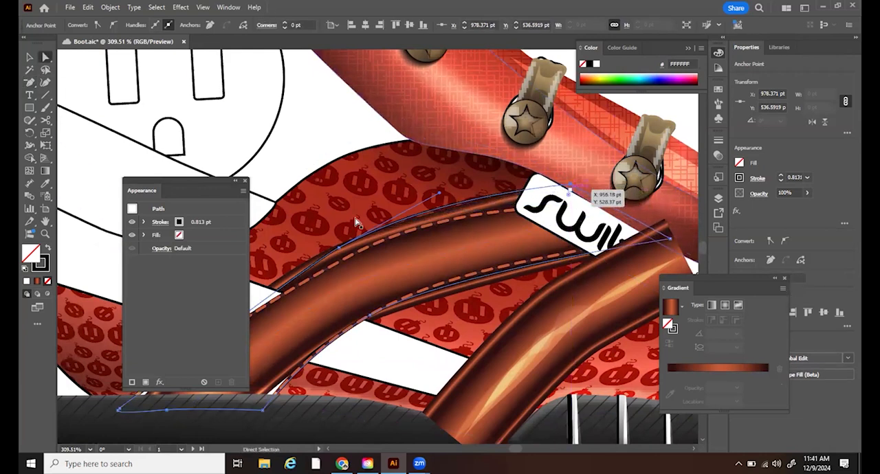
pyautogui.moveTo(339, 248); pyautogui.dragTo(345, 265)
pyautogui.hotkey('ctrl', 'z')
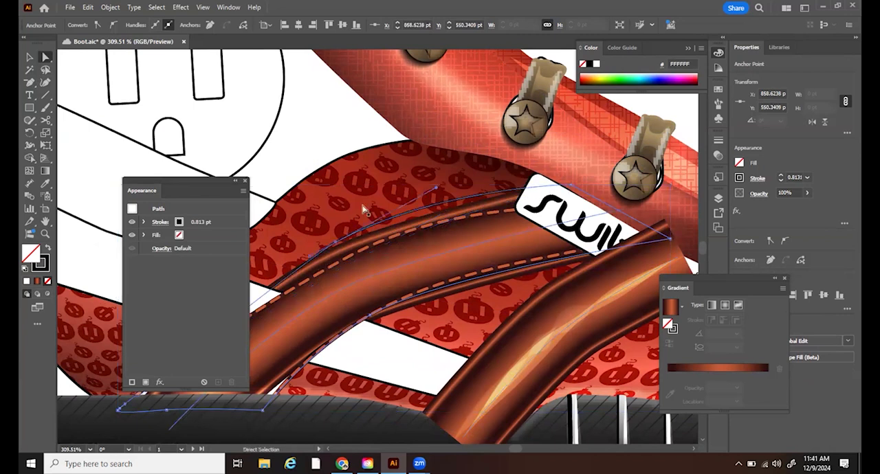
pyautogui.moveTo(436, 187)
pyautogui.mouseDown()
pyautogui.moveTo(442, 204)
pyautogui.moveTo(437, 185)
pyautogui.mouseUp()
pyautogui.click(333, 240)
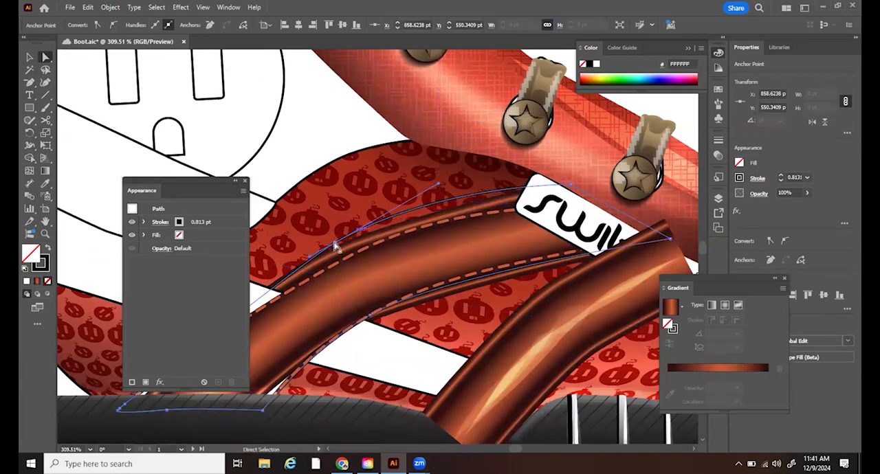
pyautogui.click(114, 25)
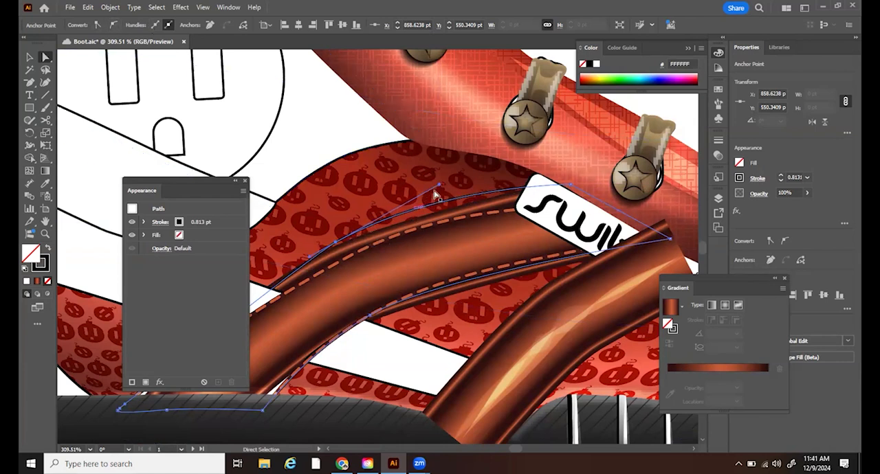
pyautogui.moveTo(442, 198); pyautogui.dragTo(445, 196)
pyautogui.moveTo(336, 251); pyautogui.dragTo(334, 265)
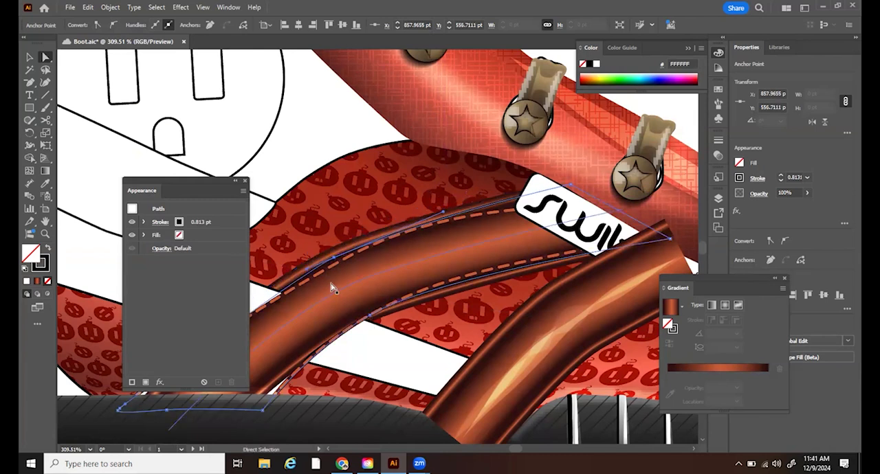
# - Delete the separate dashed stitching path over the brown strap and select the plain strap outline
pyautogui.press('v')
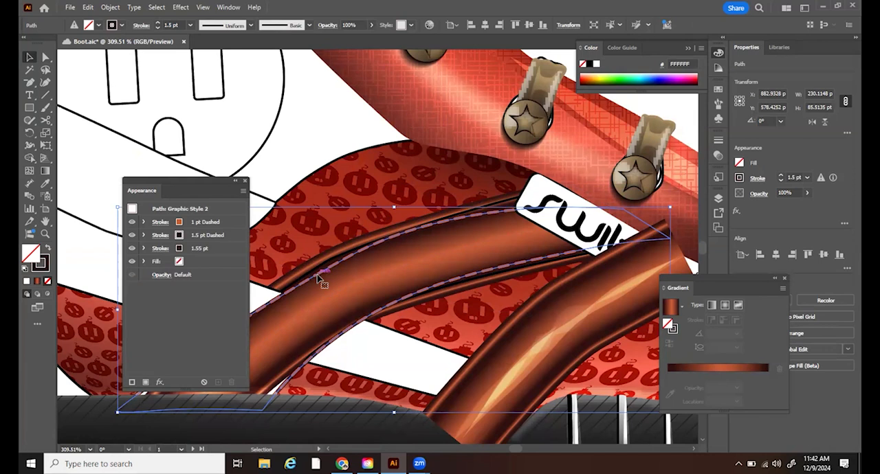
pyautogui.hotkey('ctrl', 'shift', 'a')
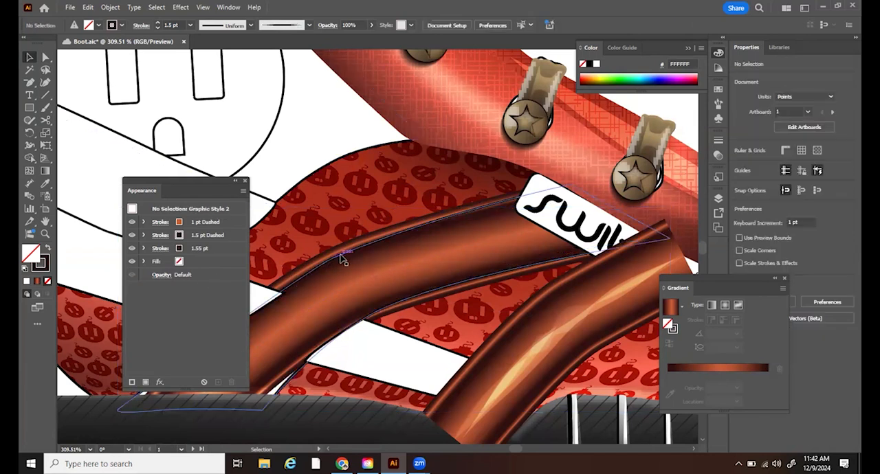
pyautogui.click(342, 258)
# - Fit the outline's lower edge to the brown strap by moving its sole-end corner inward and extending the middle anchor's handle
pyautogui.press('a')
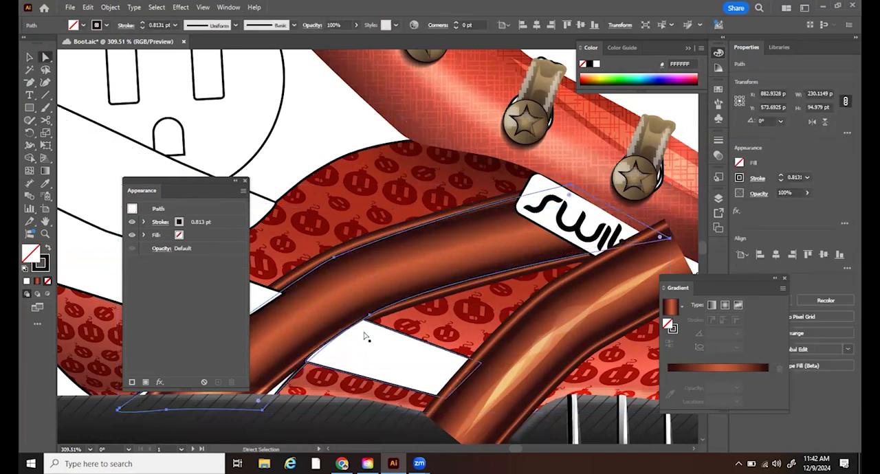
pyautogui.click(372, 314)
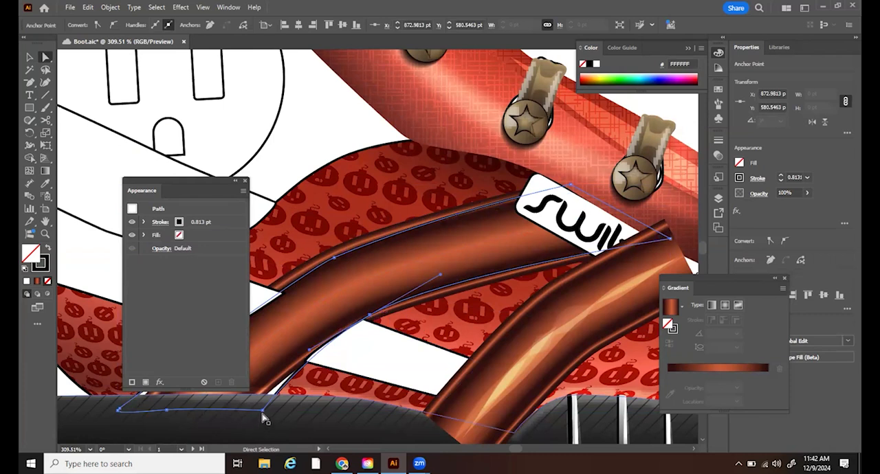
pyautogui.moveTo(265, 417); pyautogui.dragTo(226, 422)
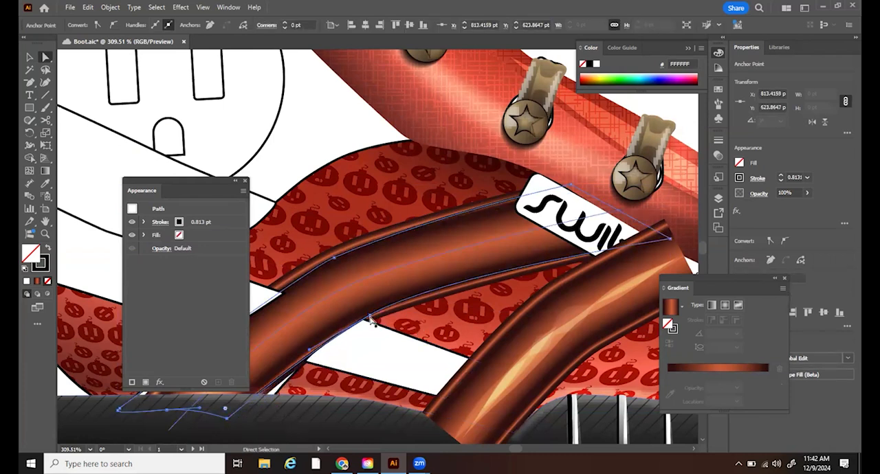
pyautogui.moveTo(370, 318); pyautogui.dragTo(467, 279)
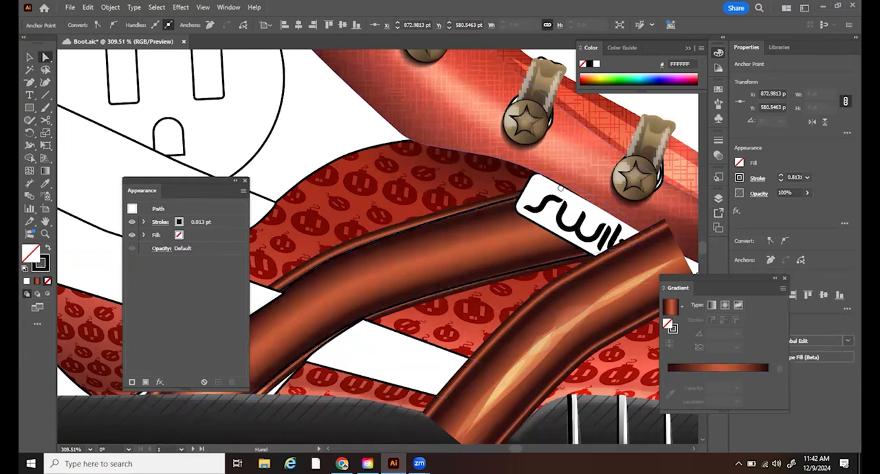
# - Remove the surplus anchor point at the outline's heel-side sole corner and move that corner inward to the brown strap's edge
pyautogui.moveTo(124, 440); pyautogui.dragTo(346, 311)
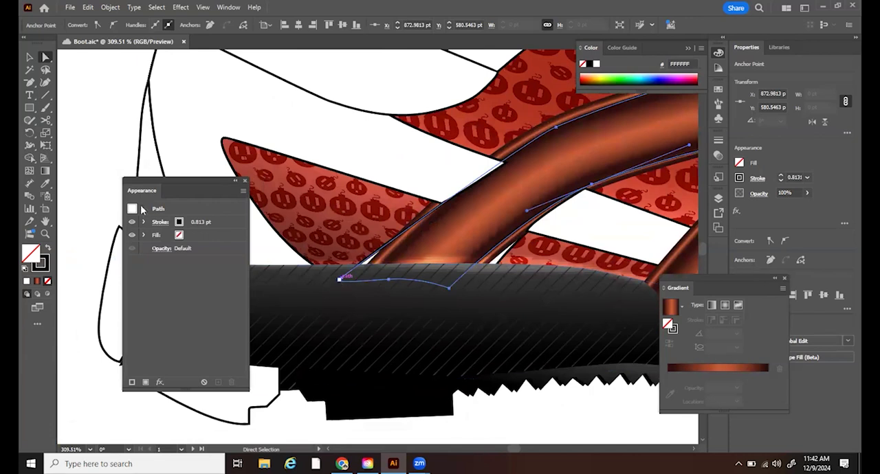
pyautogui.click(31, 82)
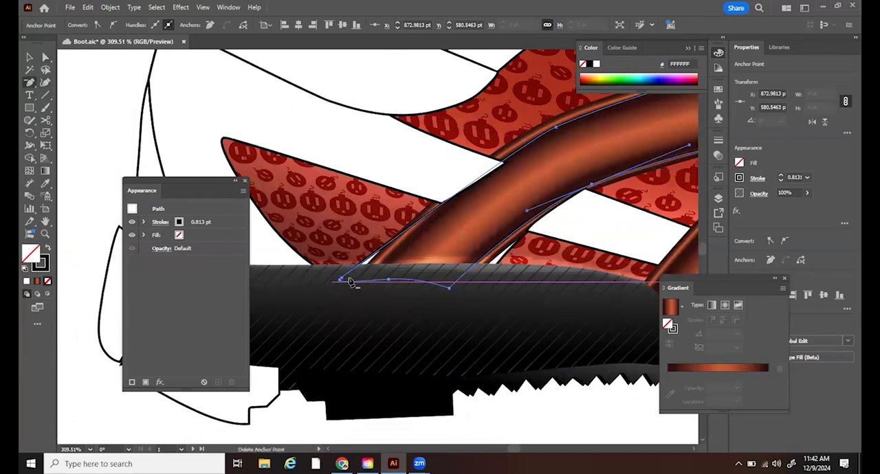
pyautogui.click(341, 279)
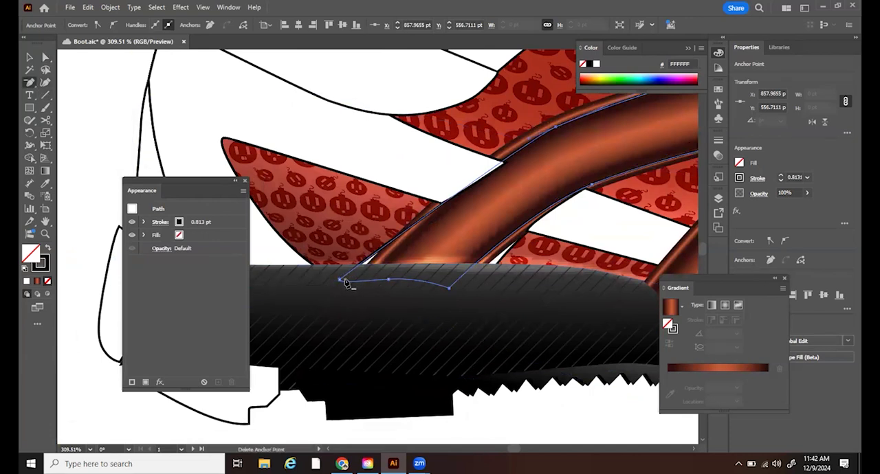
pyautogui.press('a')
pyautogui.moveTo(340, 282); pyautogui.dragTo(390, 282)
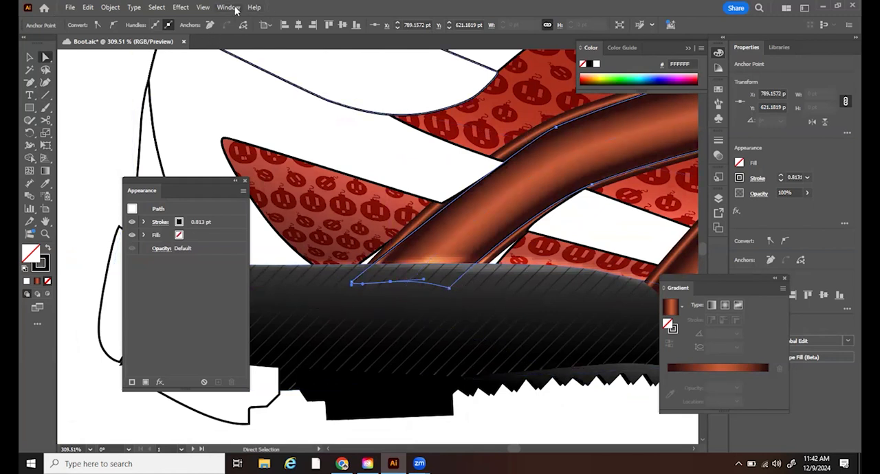
# - Apply the saved stitching graphic style to the reshaped strap outline
pyautogui.hotkey('alt', 'w')
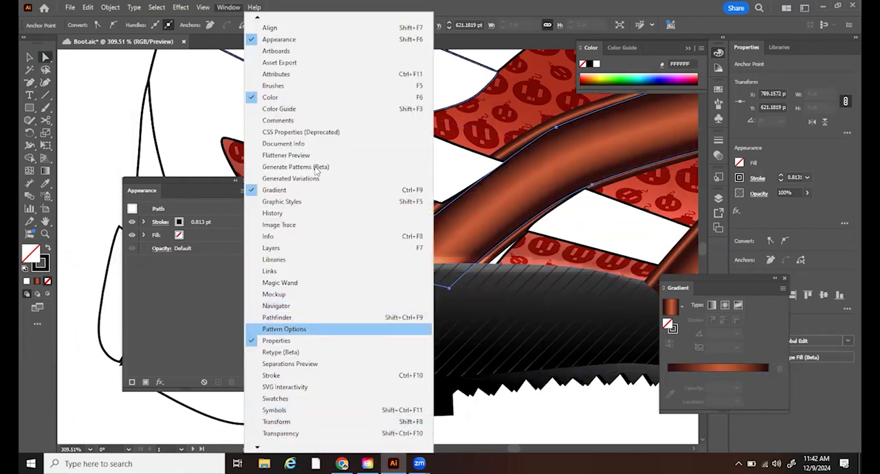
pyautogui.press('Return')
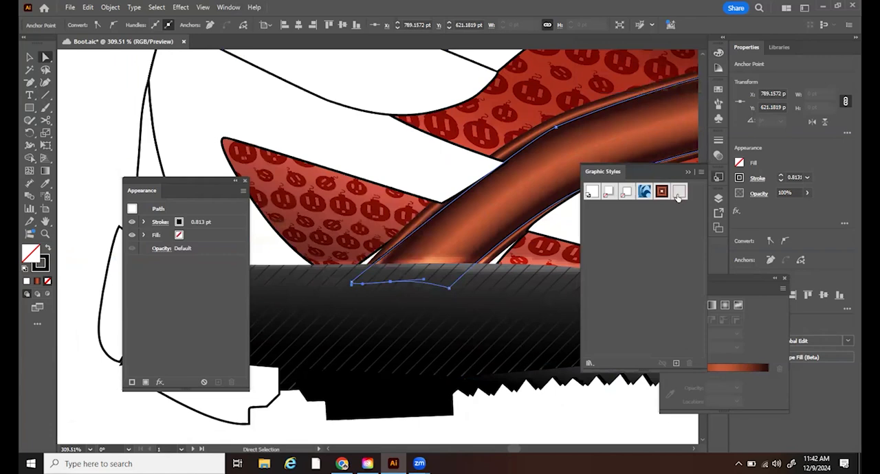
pyautogui.click(677, 195)
# - Select the white heel strap shape, fill it with the brown gradient and remove its stroke
pyautogui.moveTo(503, 232)
pyautogui.mouseDown()
pyautogui.moveTo(307, 289)
pyautogui.moveTo(304, 261)
pyautogui.mouseUp()
pyautogui.moveTo(532, 248); pyautogui.dragTo(392, 244)
pyautogui.moveTo(560, 205); pyautogui.dragTo(467, 189)
pyautogui.moveTo(344, 277); pyautogui.dragTo(471, 310)
pyautogui.moveTo(328, 305); pyautogui.dragTo(185, 272)
pyautogui.click(461, 222)
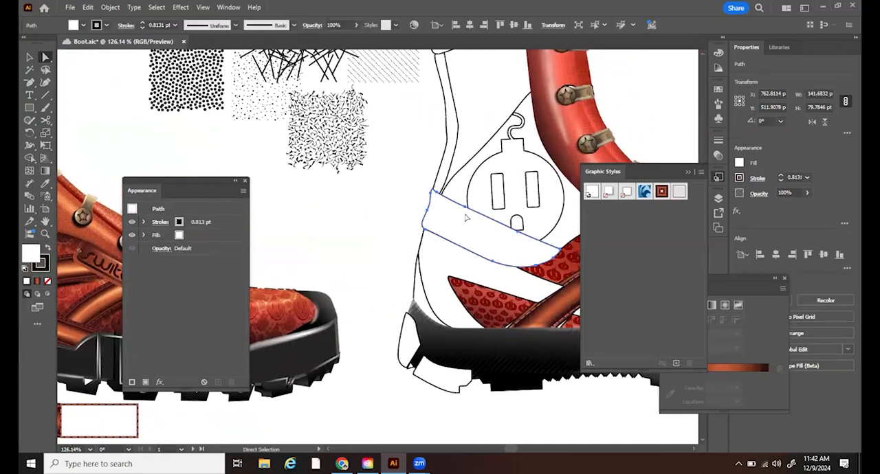
pyautogui.click(38, 282)
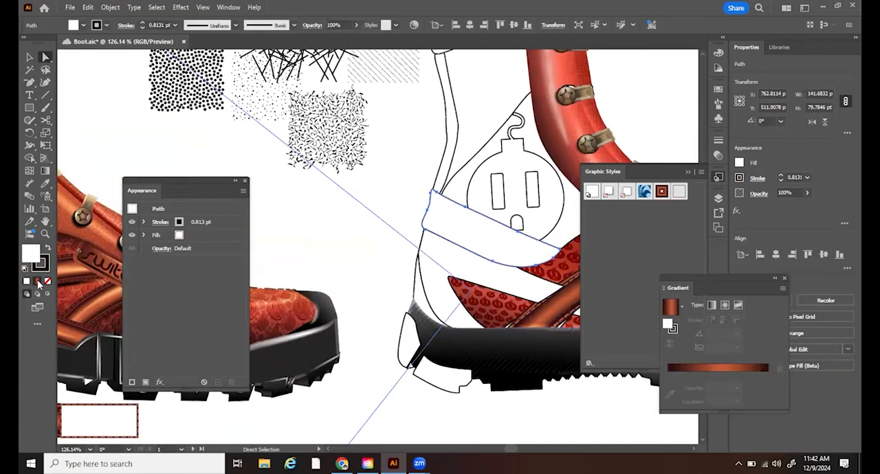
pyautogui.moveTo(347, 191); pyautogui.dragTo(314, 184)
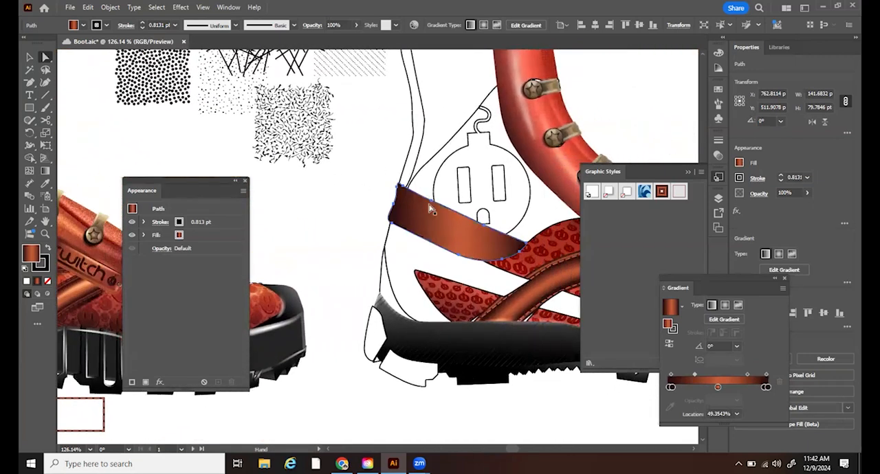
pyautogui.click(41, 267)
pyautogui.click(47, 281)
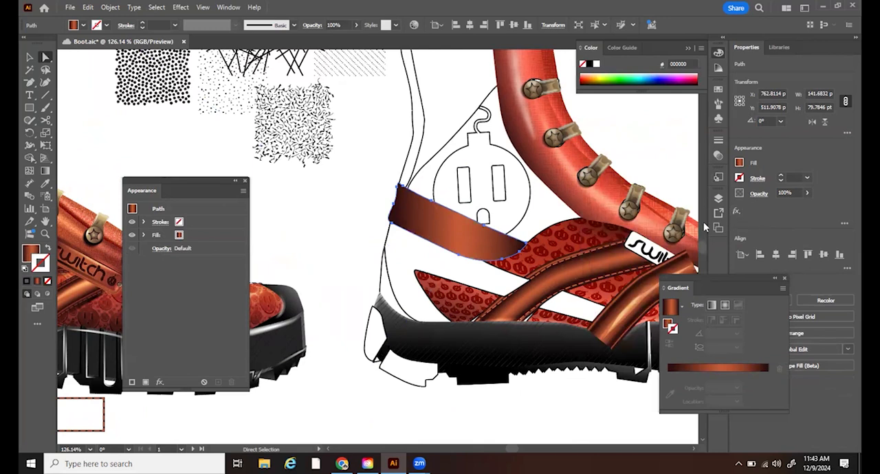
# - Make the heel strap's fill a radial gradient with two stops, orange-brown at 0% and dark brown at the outer end
pyautogui.click(29, 250)
pyautogui.click(724, 305)
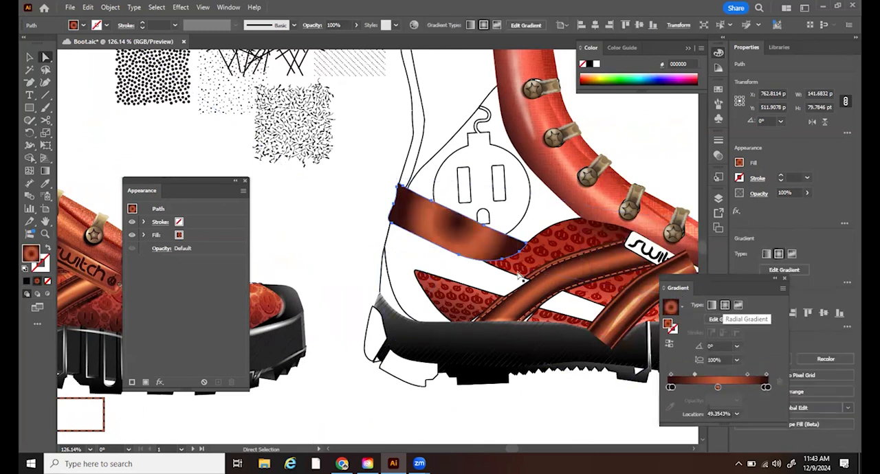
pyautogui.click(766, 389)
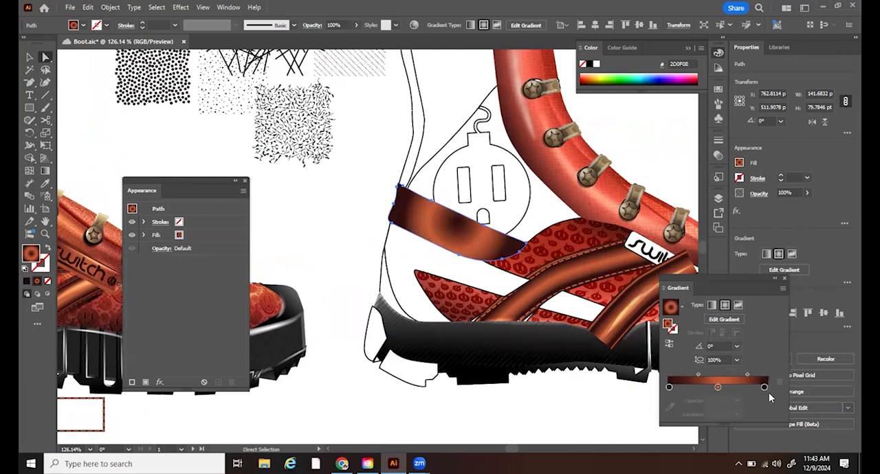
pyautogui.moveTo(764, 390); pyautogui.dragTo(720, 411)
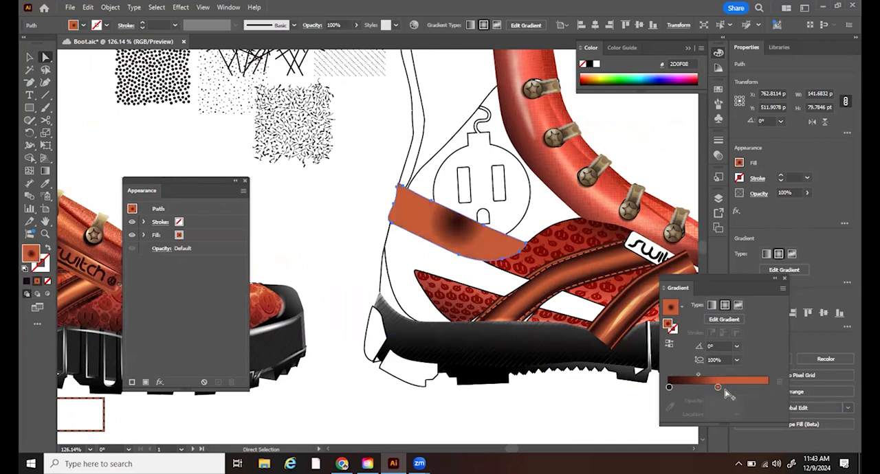
pyautogui.click(669, 343)
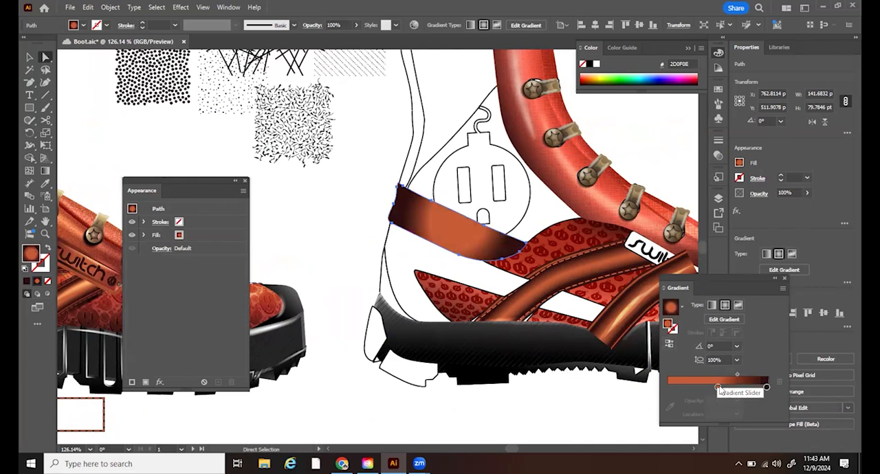
pyautogui.click(667, 388)
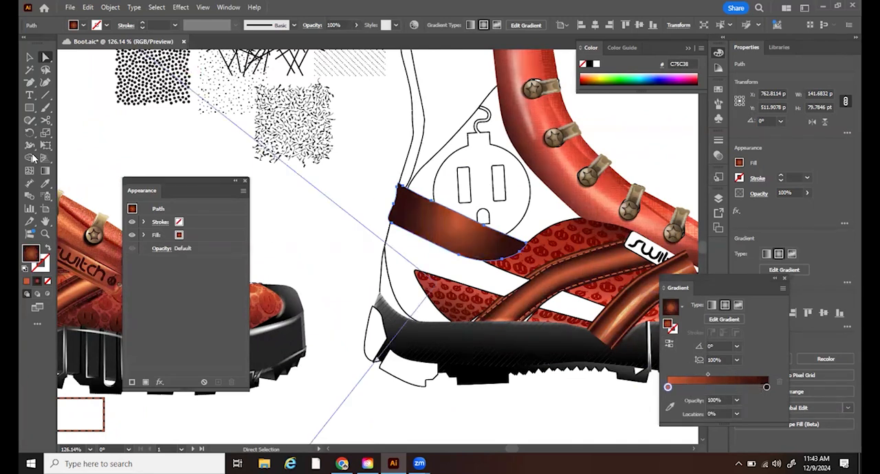
# - Enlarge the radial gradient on the heel strap, shift its centre up to the strap's upper edge, and deselect the strap
pyautogui.click(45, 171)
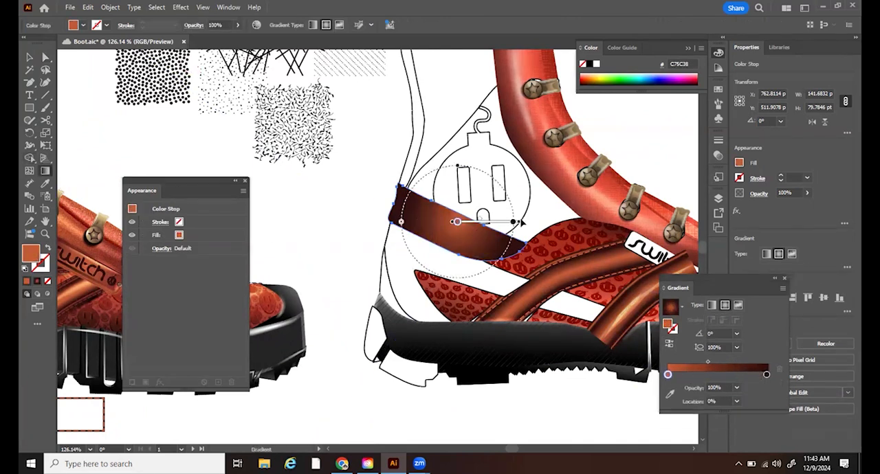
pyautogui.moveTo(518, 223)
pyautogui.mouseDown()
pyautogui.moveTo(529, 223)
pyautogui.moveTo(494, 214)
pyautogui.moveTo(493, 201)
pyautogui.moveTo(536, 206)
pyautogui.moveTo(503, 205)
pyautogui.mouseUp()
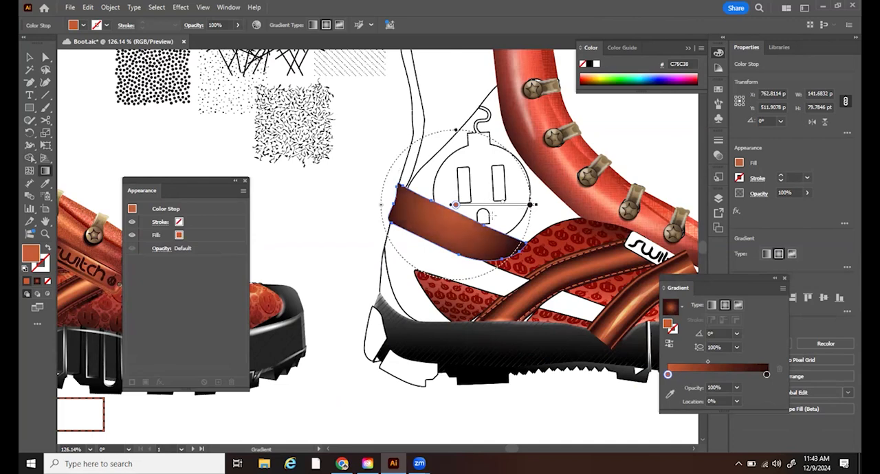
pyautogui.click(29, 57)
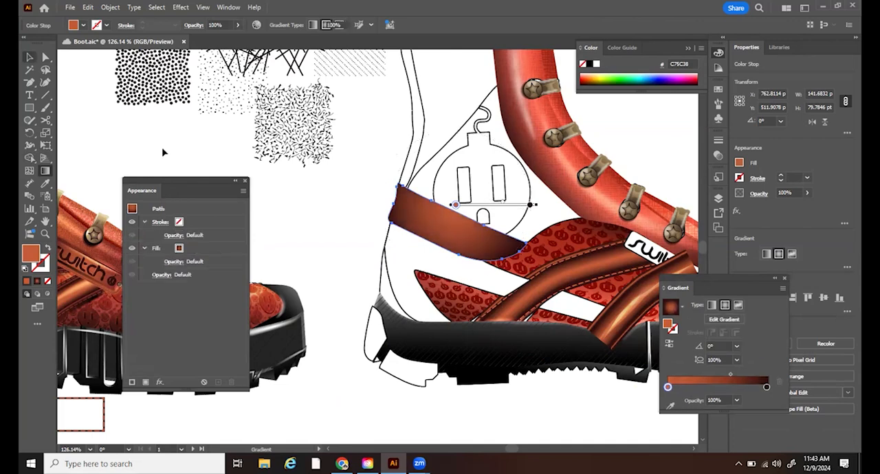
pyautogui.click(350, 198)
pyautogui.moveTo(339, 165); pyautogui.dragTo(319, 145)
# - Paste a copy of the heel strap in front of the gradient strap and fill the copy with a pattern swatch
pyautogui.click(476, 209)
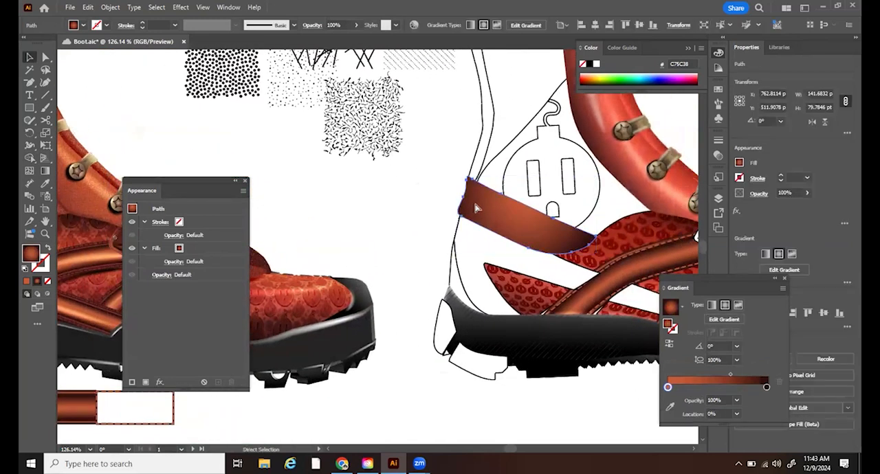
pyautogui.press('v')
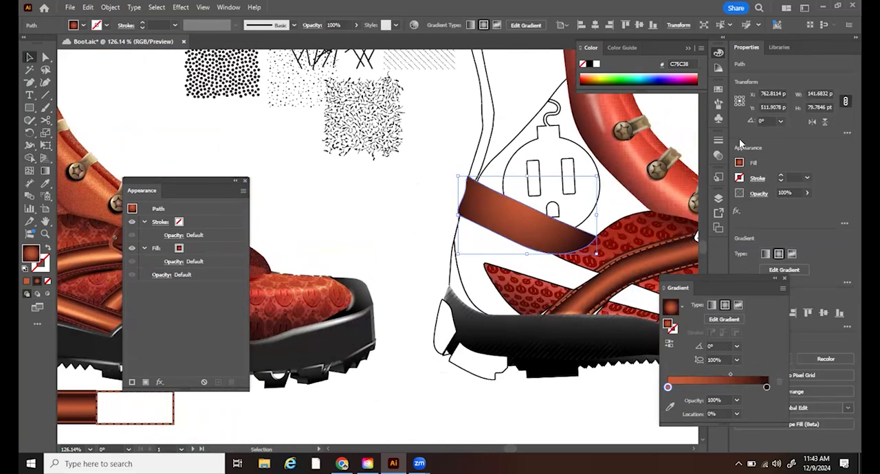
pyautogui.click(718, 91)
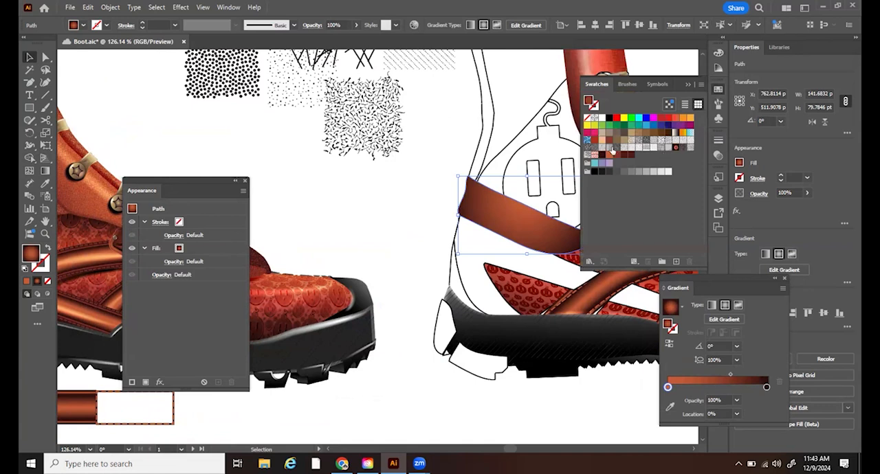
pyautogui.click(631, 143)
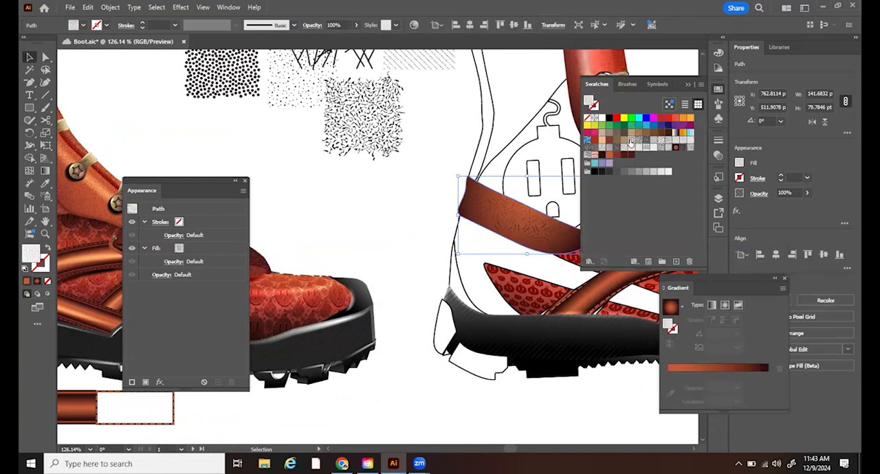
# - Try a series of pattern swatches on the heel strap copy, including Mezzotint, Random V, dots, crosshatch, spots and hatched lines
pyautogui.click(638, 143)
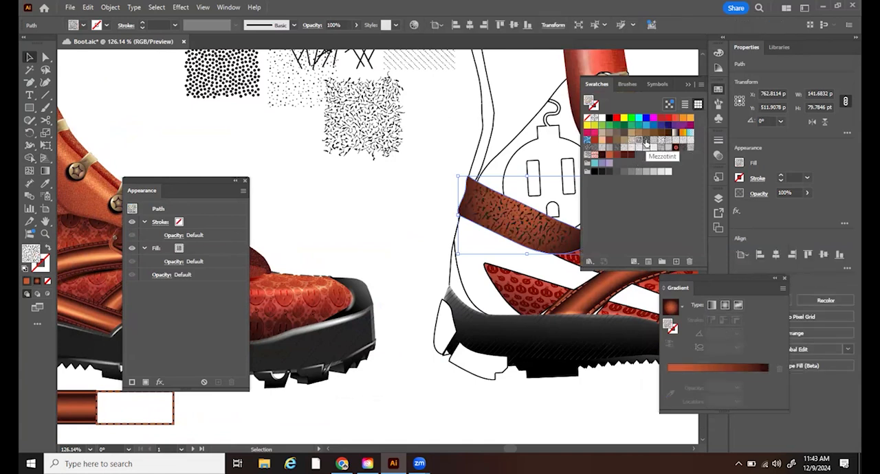
pyautogui.click(646, 143)
pyautogui.click(652, 143)
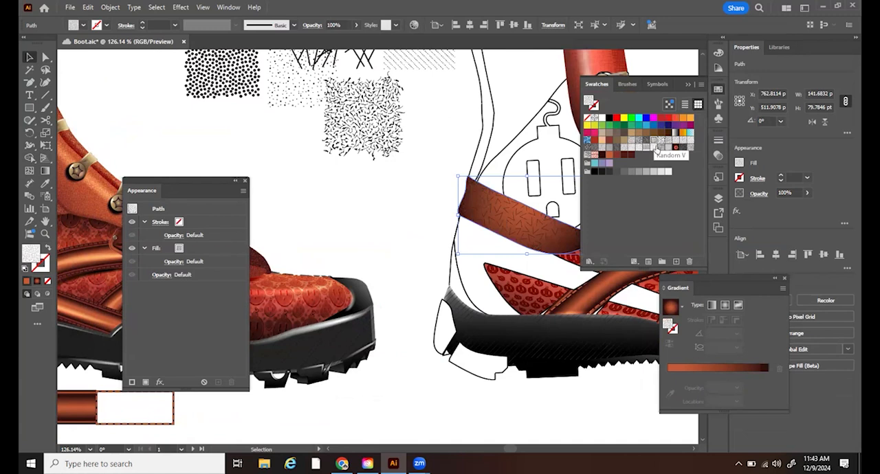
pyautogui.click(628, 148)
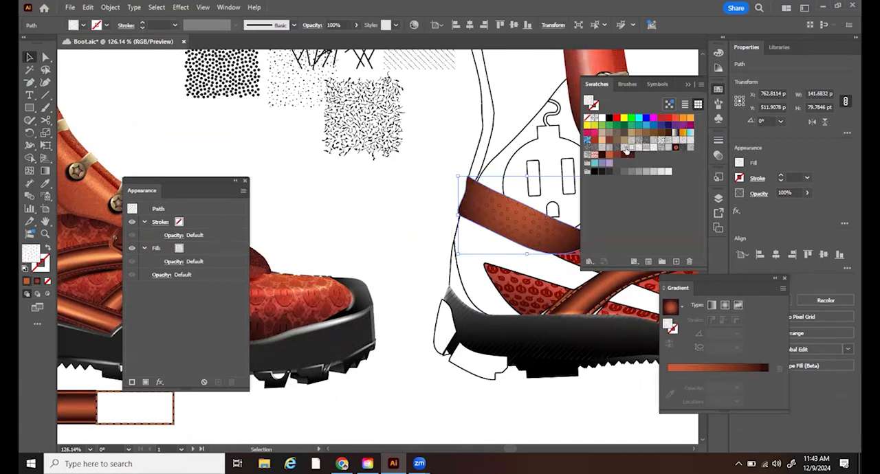
pyautogui.click(622, 149)
pyautogui.click(617, 149)
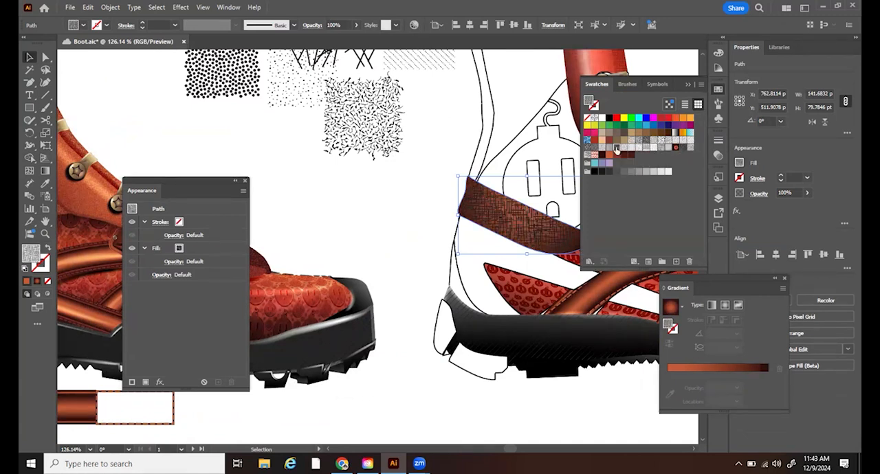
pyautogui.click(607, 148)
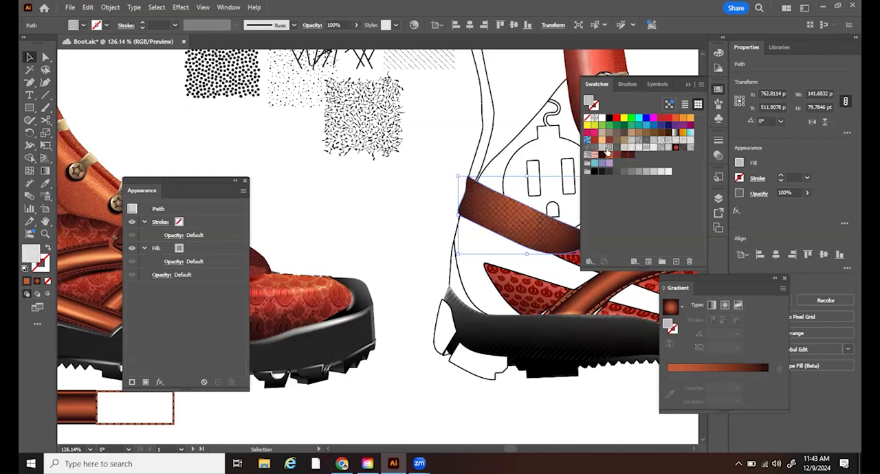
pyautogui.click(601, 149)
pyautogui.click(658, 149)
pyautogui.click(653, 149)
pyautogui.click(665, 149)
pyautogui.click(681, 150)
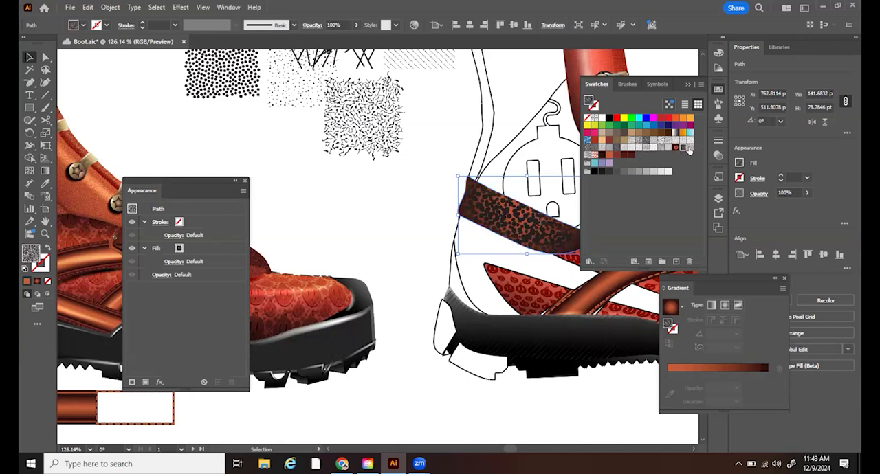
pyautogui.click(690, 149)
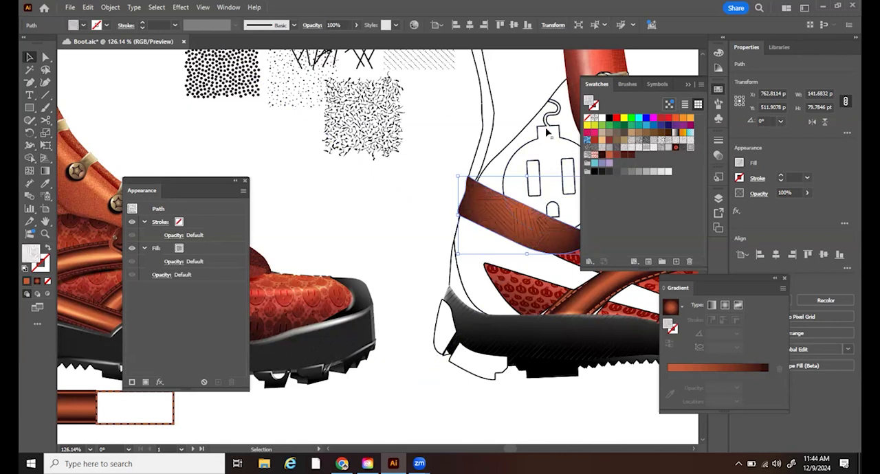
# - Set the blend mode of the patterned heel strap copy to Overlay
pyautogui.click(229, 8)
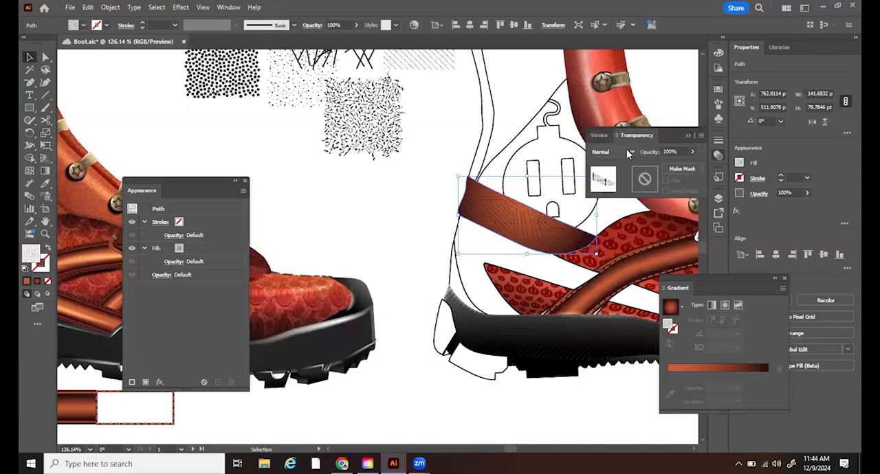
pyautogui.click(626, 150)
pyautogui.click(606, 253)
# - Compare further line and mesh pattern swatches on the heel strap copy and settle on the dense crosshatch weave
pyautogui.click(718, 91)
pyautogui.click(591, 150)
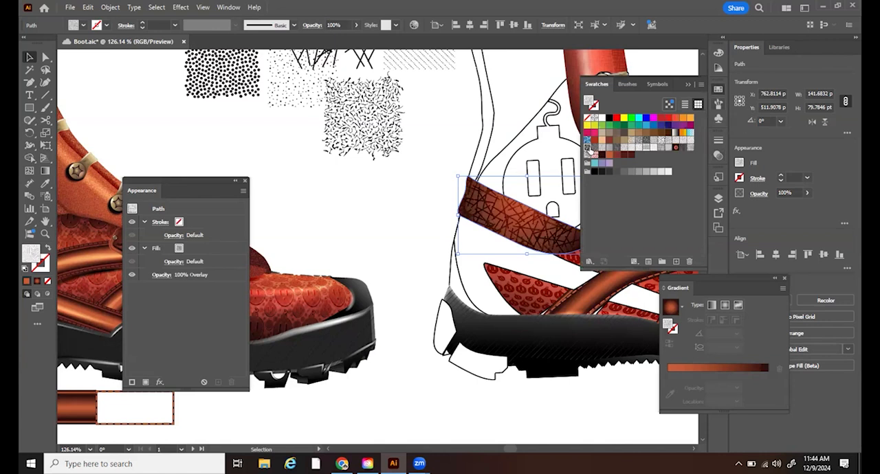
pyautogui.click(600, 150)
pyautogui.click(600, 152)
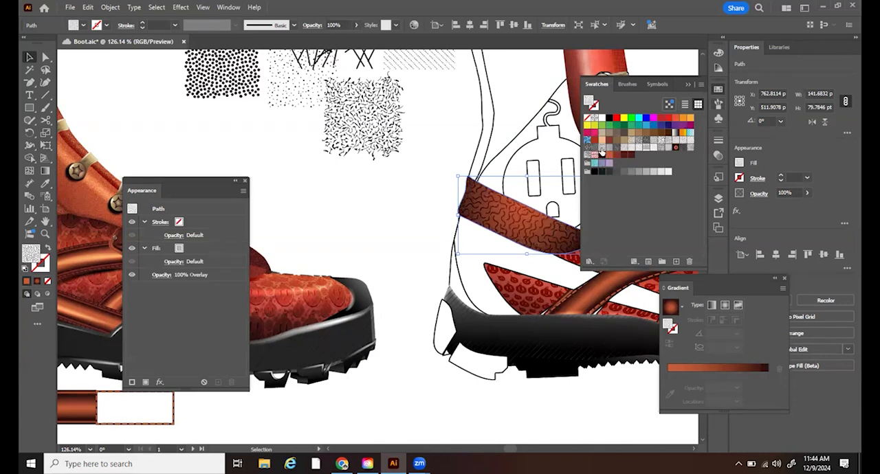
pyautogui.click(616, 148)
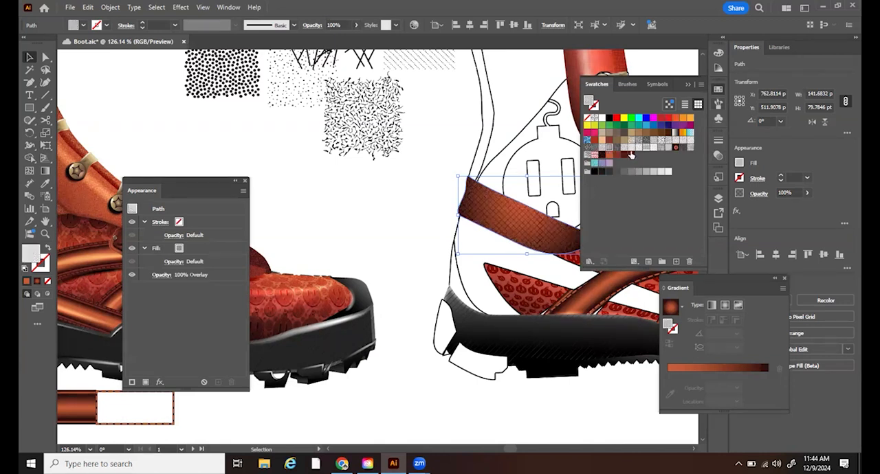
pyautogui.click(618, 149)
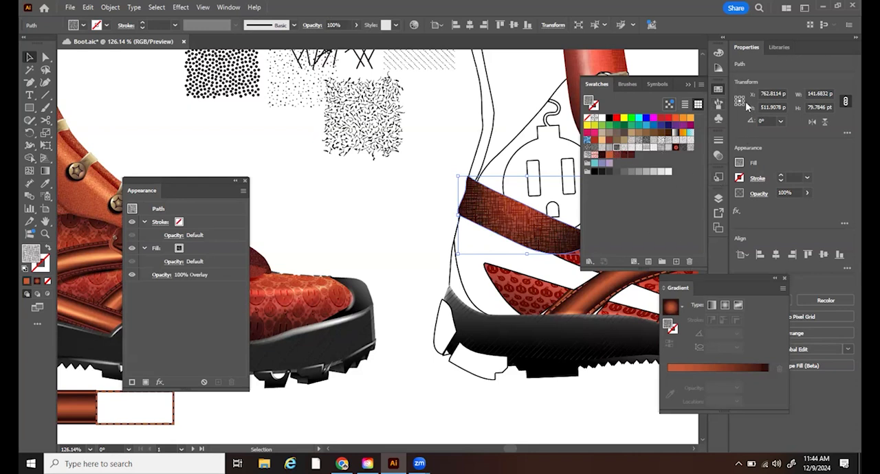
# - Reduce the opacity of the crosshatched heel strap copy to 50%
pyautogui.click(229, 8)
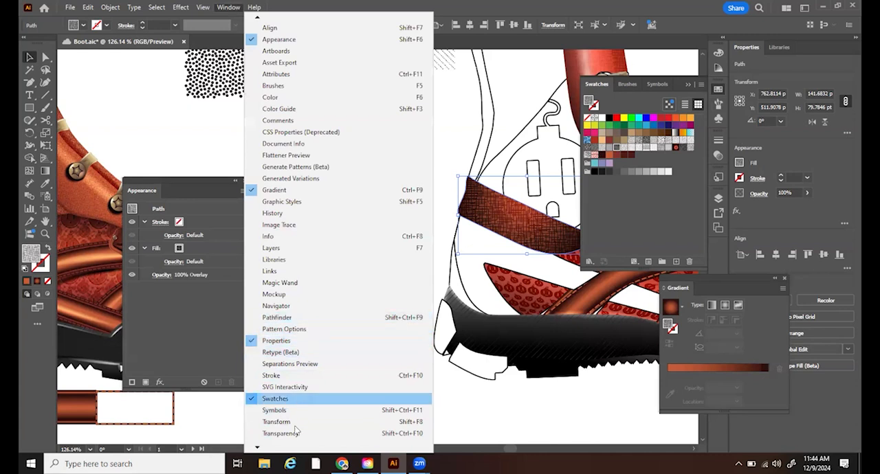
pyautogui.click(296, 433)
pyautogui.click(671, 151)
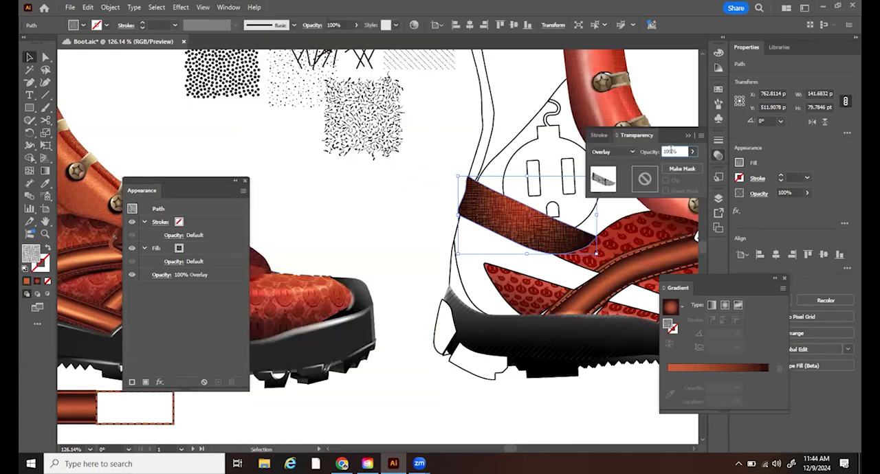
pyautogui.write('50')
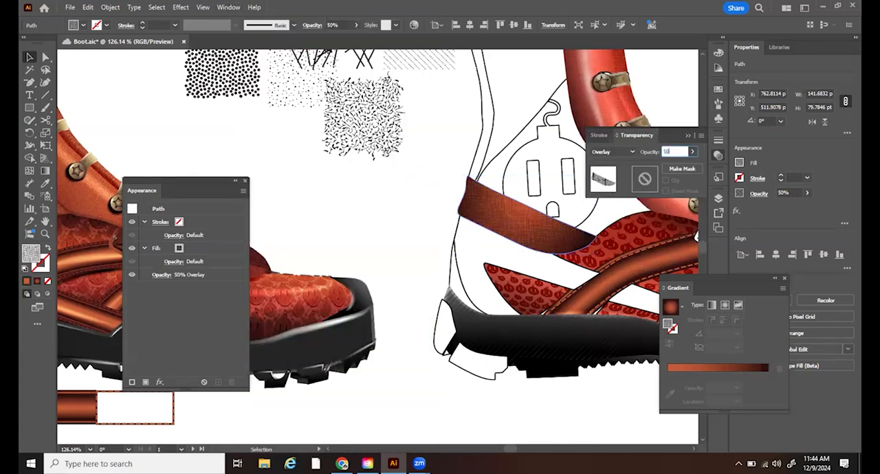
# - Try the Soft Light and Hard Light blend modes on the crosshatched strap copy and switch it to Screen
pyautogui.click(599, 153)
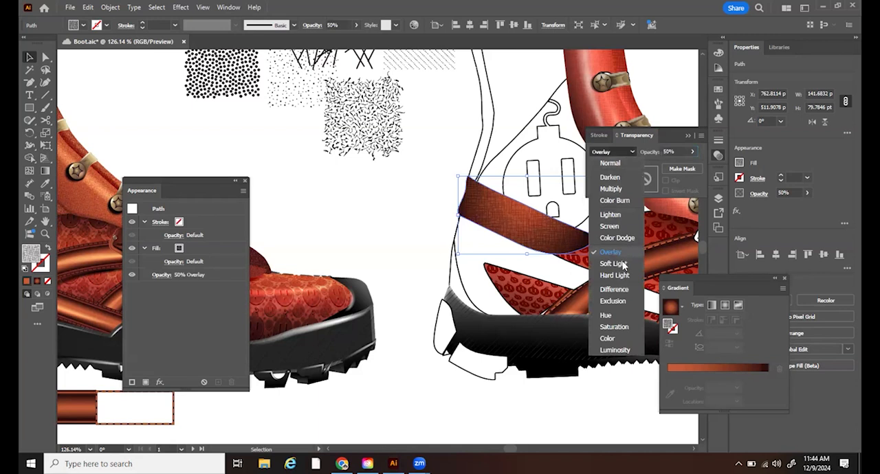
pyautogui.click(626, 262)
pyautogui.click(605, 151)
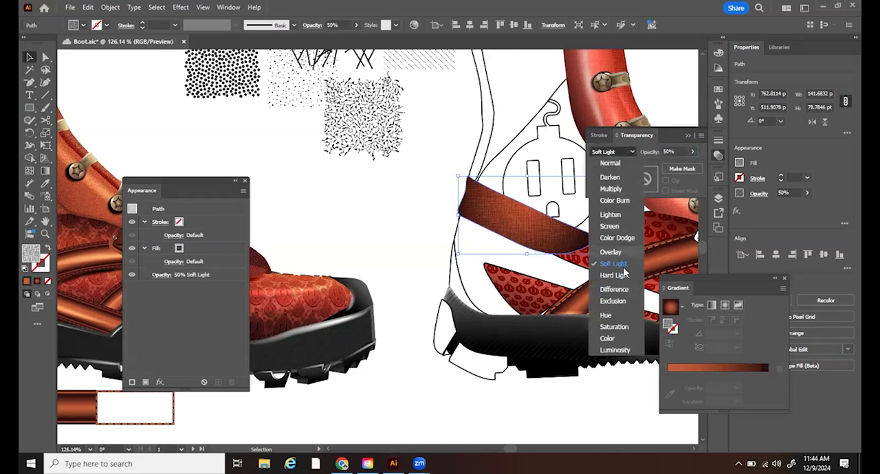
pyautogui.click(626, 276)
pyautogui.click(604, 156)
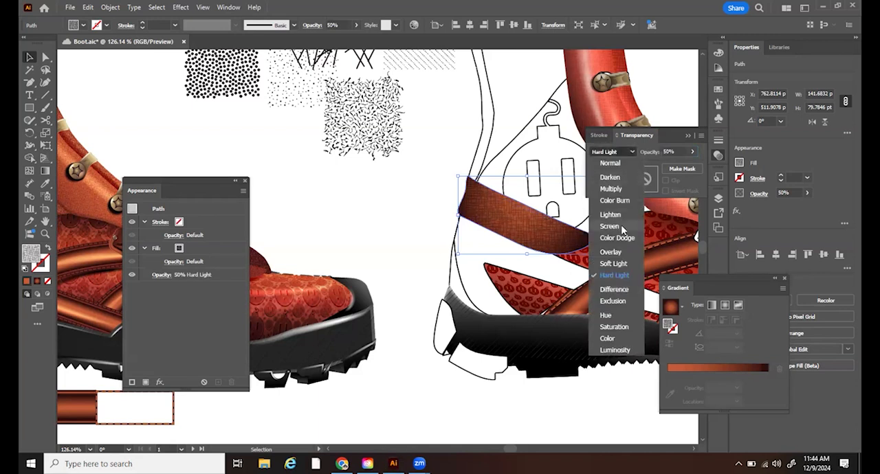
pyautogui.click(624, 231)
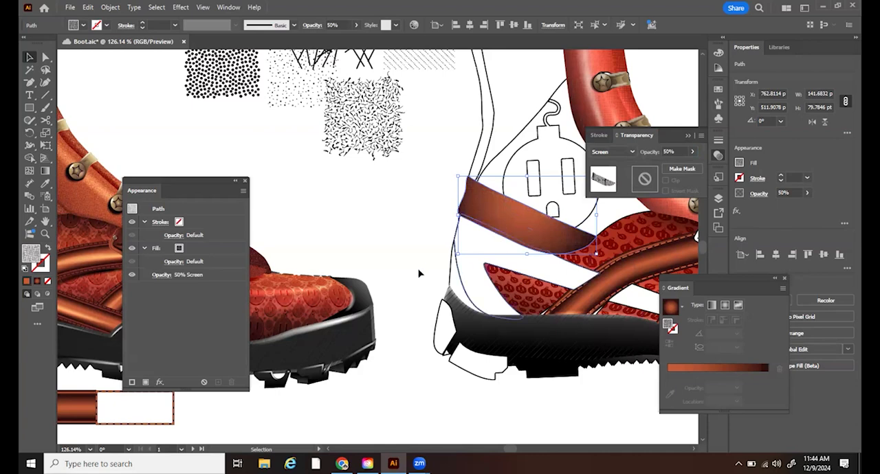
# - Draw a straight line about 86 pt wide and 40 pt high along the heel strap's upper edge
pyautogui.moveTo(281, 187)
pyautogui.mouseDown()
pyautogui.moveTo(483, 219)
pyautogui.moveTo(385, 172)
pyautogui.moveTo(287, 142)
pyautogui.moveTo(629, 216)
pyautogui.mouseUp()
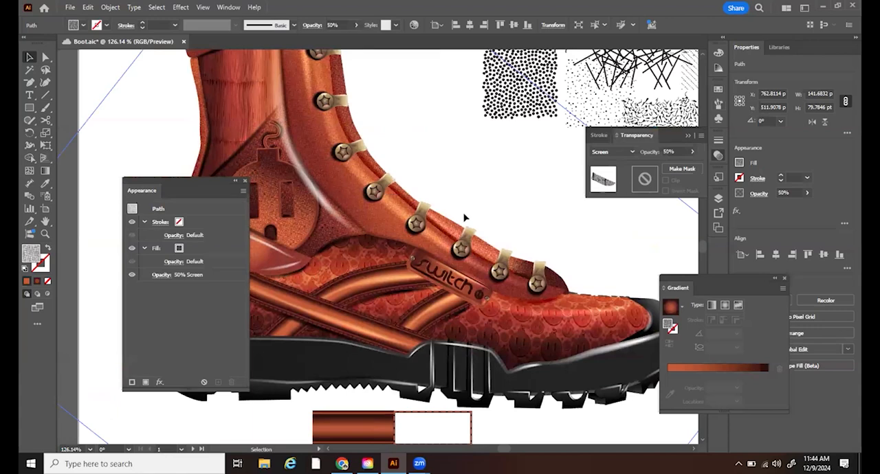
pyautogui.moveTo(555, 212); pyautogui.dragTo(154, 141)
pyautogui.click(46, 235)
pyautogui.moveTo(445, 136); pyautogui.dragTo(448, 190)
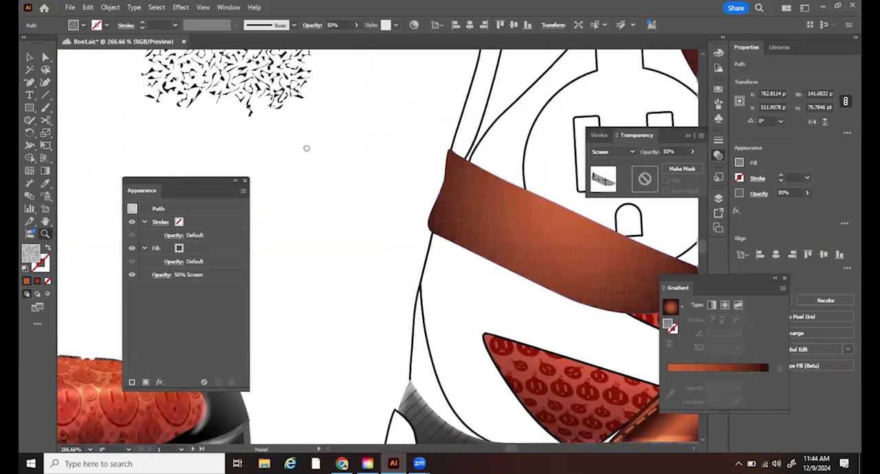
pyautogui.moveTo(307, 148); pyautogui.dragTo(180, 134)
pyautogui.click(46, 96)
pyautogui.moveTo(351, 162); pyautogui.dragTo(533, 242)
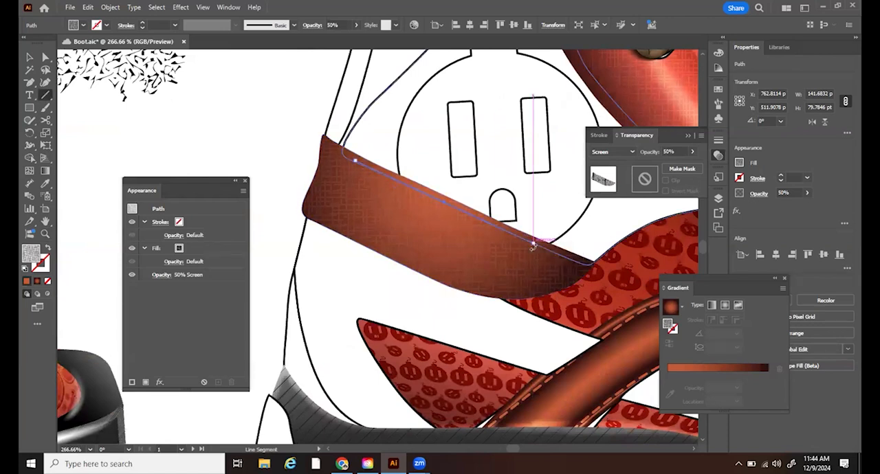
# - Apply the tapered art brush to the heel strap's upper line and colour its stroke white (FFFFFF)
pyautogui.click(718, 105)
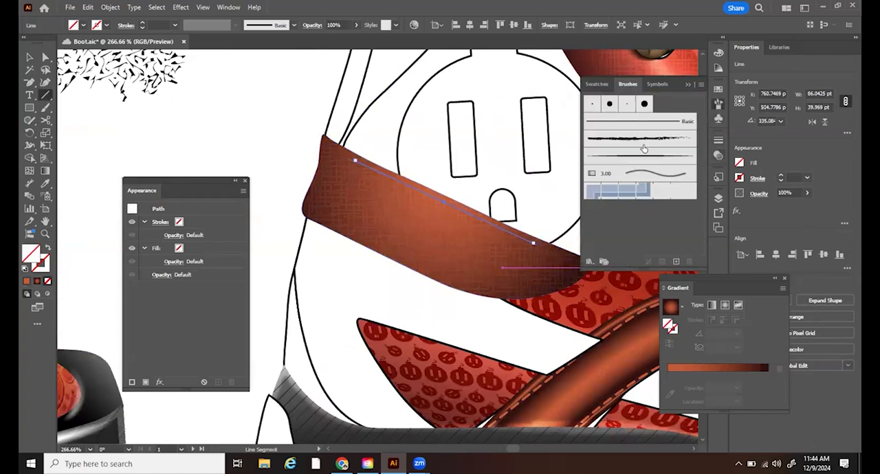
pyautogui.click(641, 157)
pyautogui.click(50, 268)
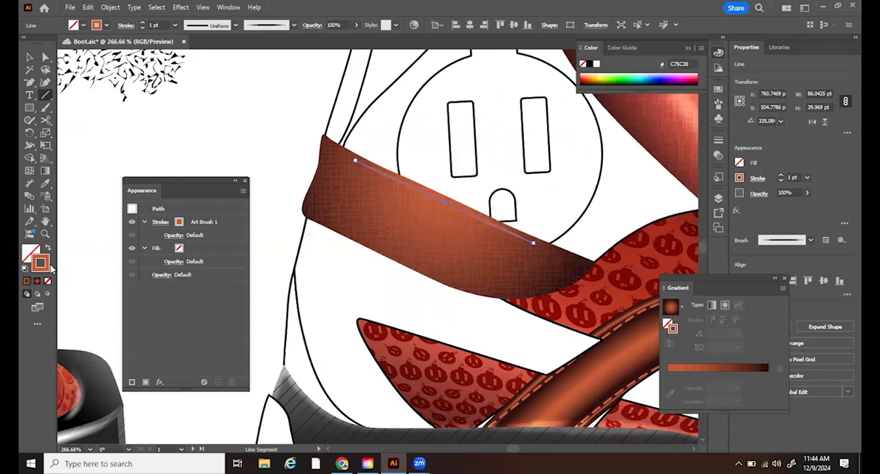
pyautogui.click(596, 64)
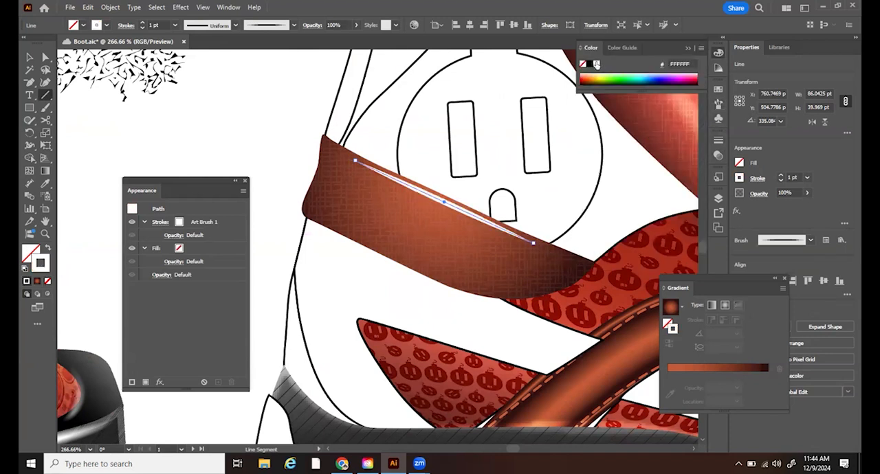
# - Set the white highlight line's blend mode to Overlay and its opacity to 65%
pyautogui.click(227, 7)
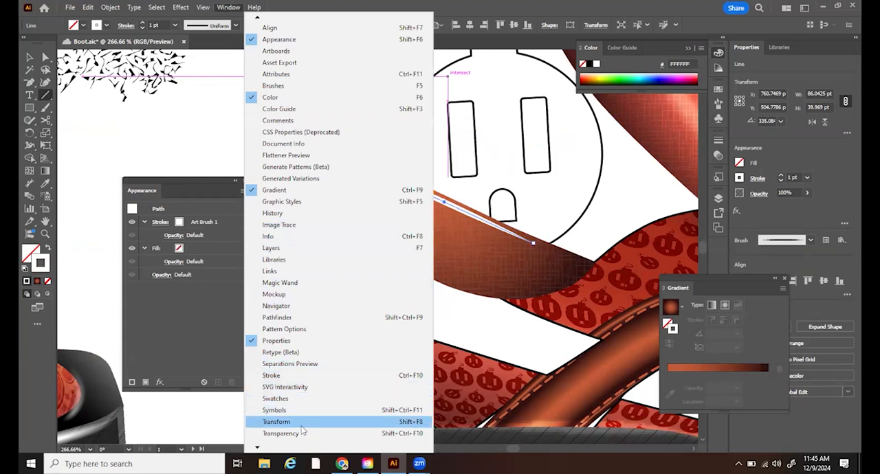
pyautogui.click(280, 433)
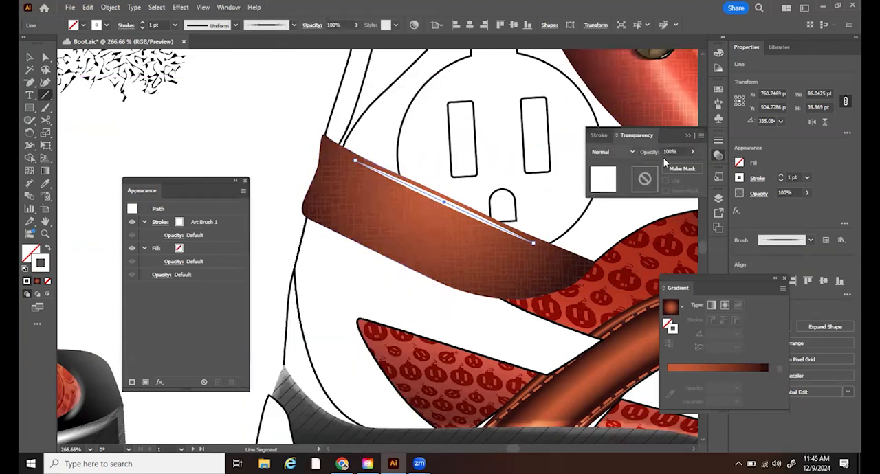
pyautogui.click(612, 151)
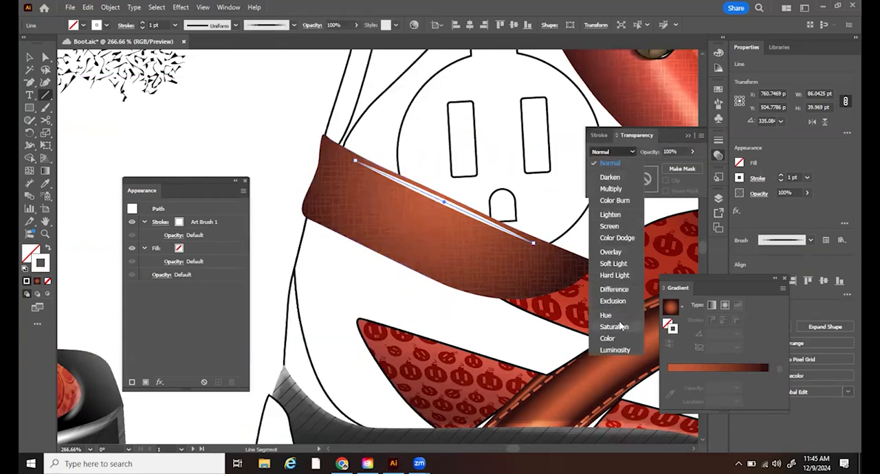
pyautogui.click(612, 252)
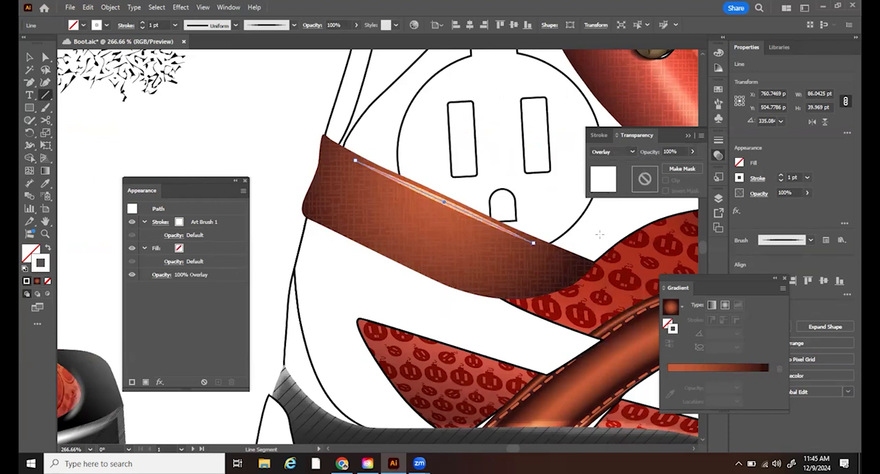
pyautogui.click(671, 151)
pyautogui.write('65')
pyautogui.press('Return')
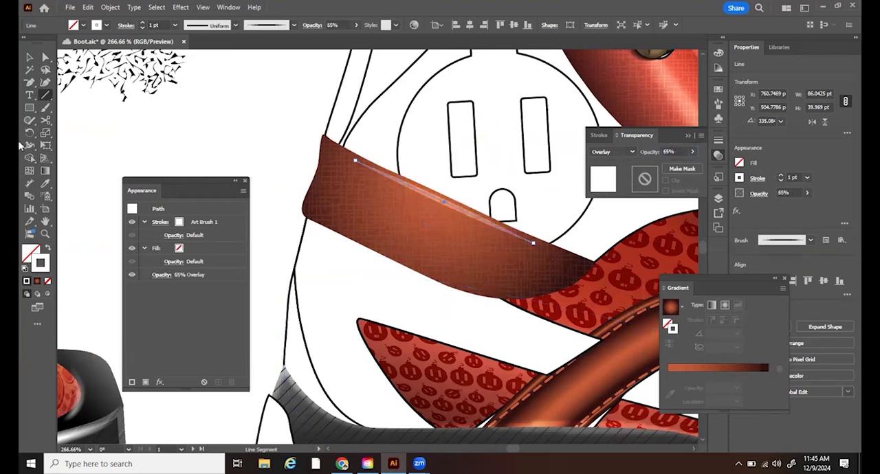
# - Draw a curved path about 52 pt wide and 14 pt high just inside the lower edge of the heel strap's tip
pyautogui.moveTo(32, 84); pyautogui.dragTo(66, 84)
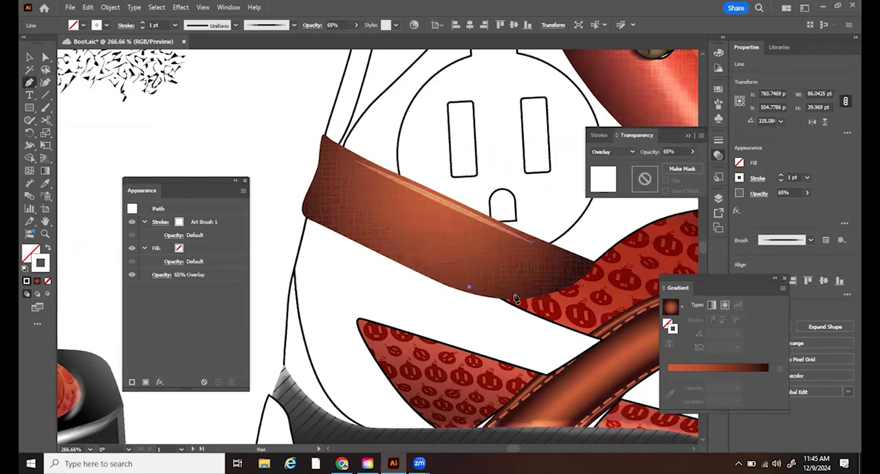
pyautogui.moveTo(540, 289); pyautogui.dragTo(561, 280)
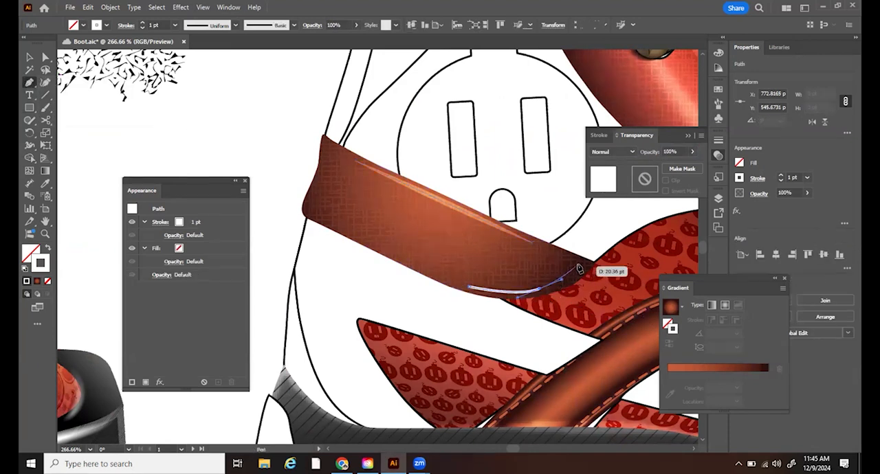
pyautogui.click(580, 269)
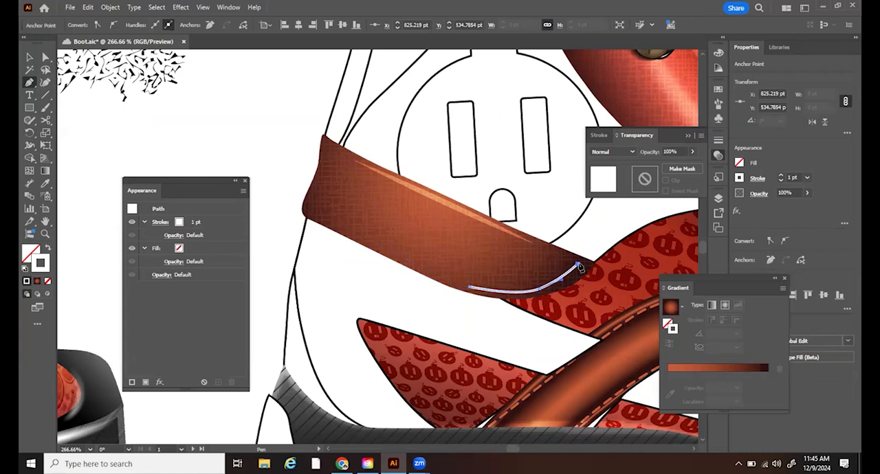
pyautogui.press('Tab')
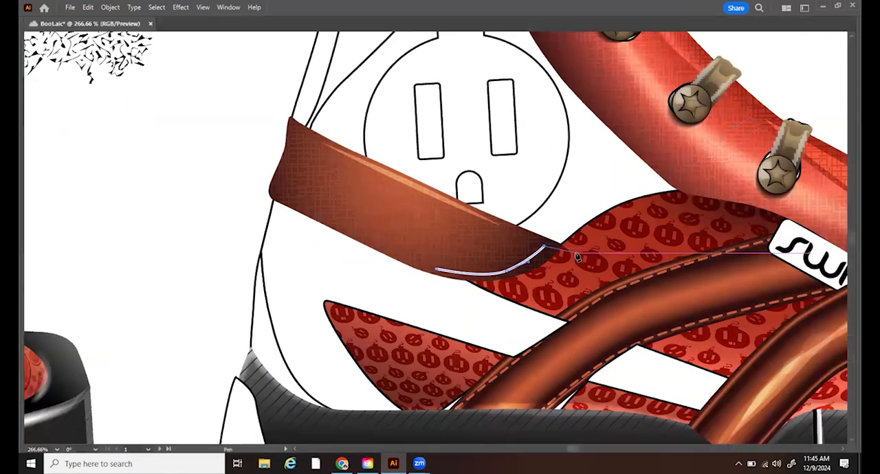
pyautogui.press('v')
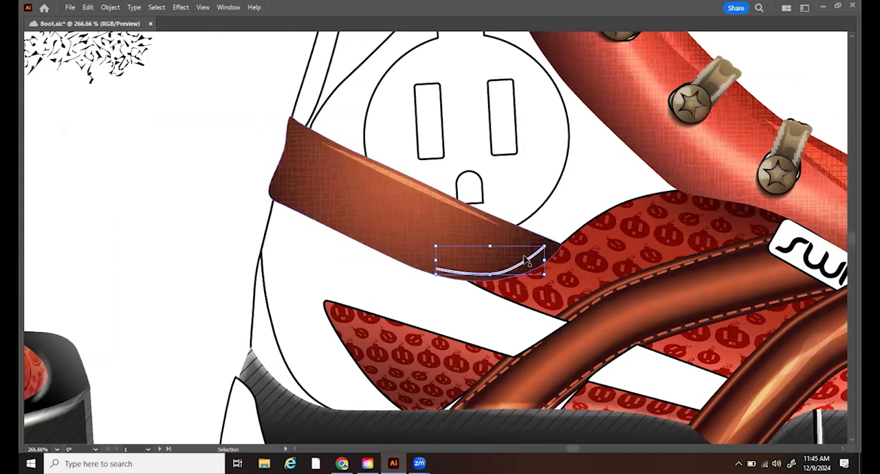
pyautogui.press('Tab')
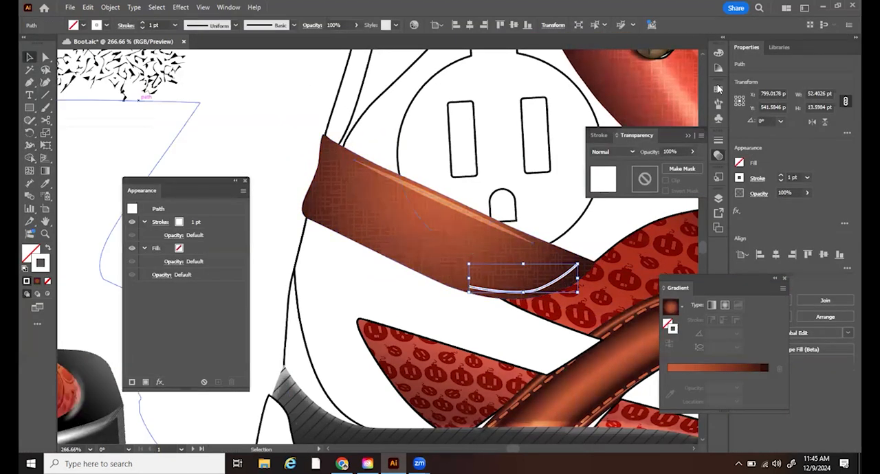
# - Give the curved highlight on the strap tip the tapered art brush and the Overlay blend mode, leaving it deselected
pyautogui.click(717, 104)
pyautogui.click(649, 157)
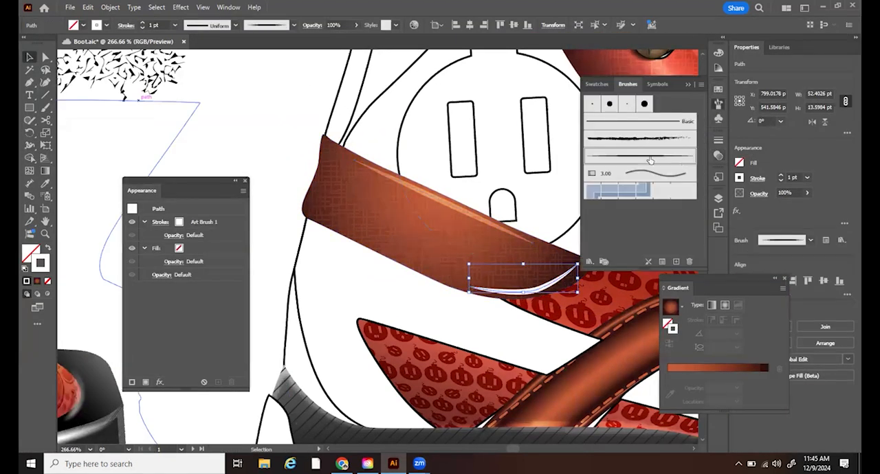
pyautogui.click(224, 7)
pyautogui.click(302, 424)
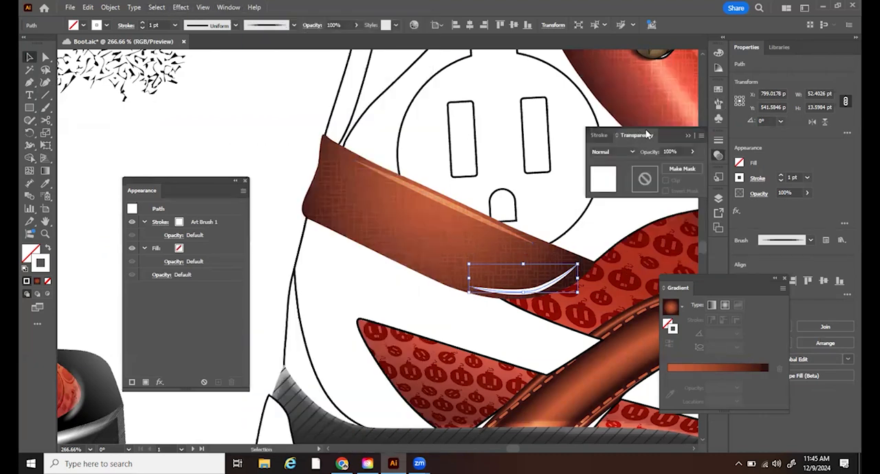
pyautogui.moveTo(332, 92); pyautogui.dragTo(324, 82)
pyautogui.click(298, 100)
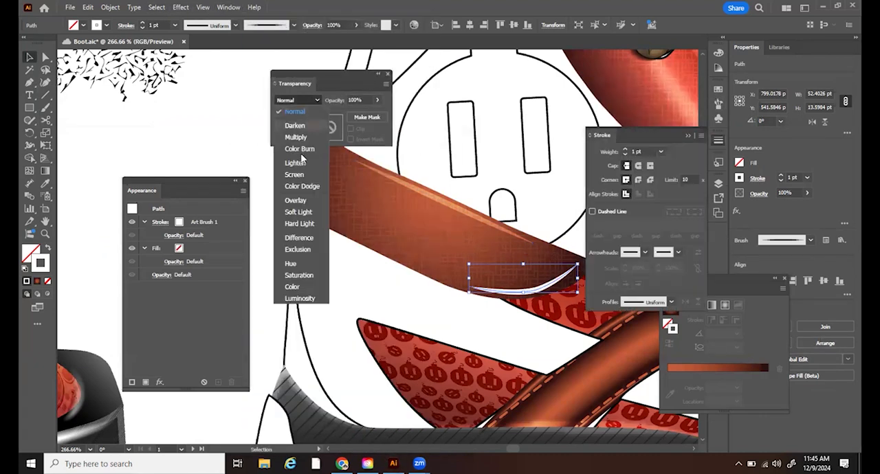
pyautogui.click(303, 201)
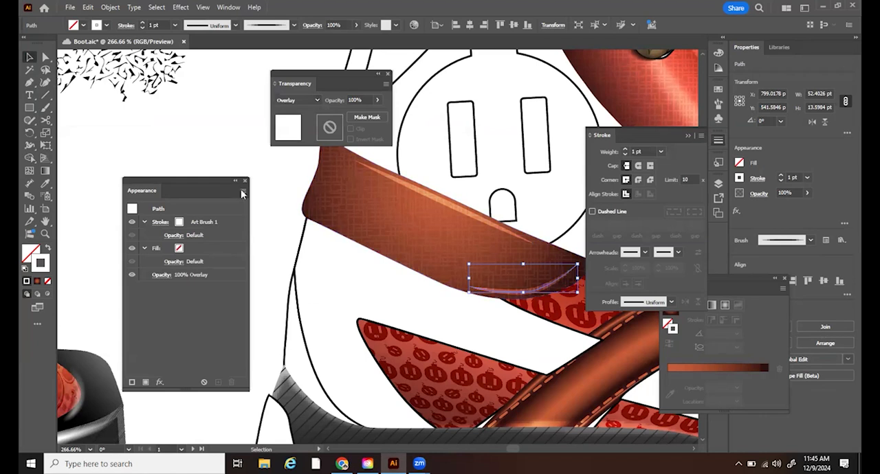
pyautogui.click(272, 192)
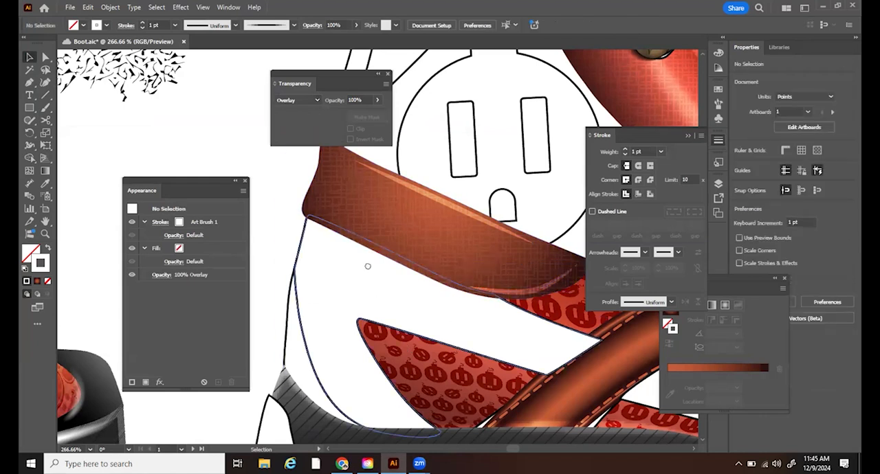
# - Compare the heel strap's highlights and surrounding shading with the finished reference boot
pyautogui.hscroll(3, 367, 266)
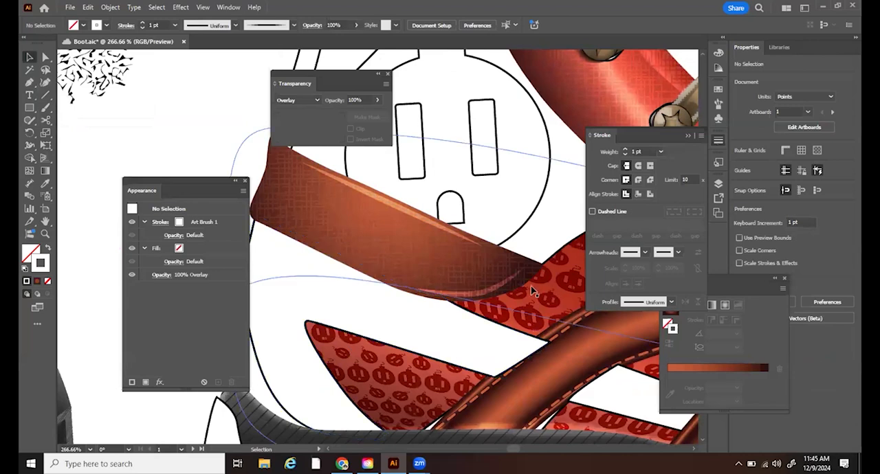
pyautogui.press('z')
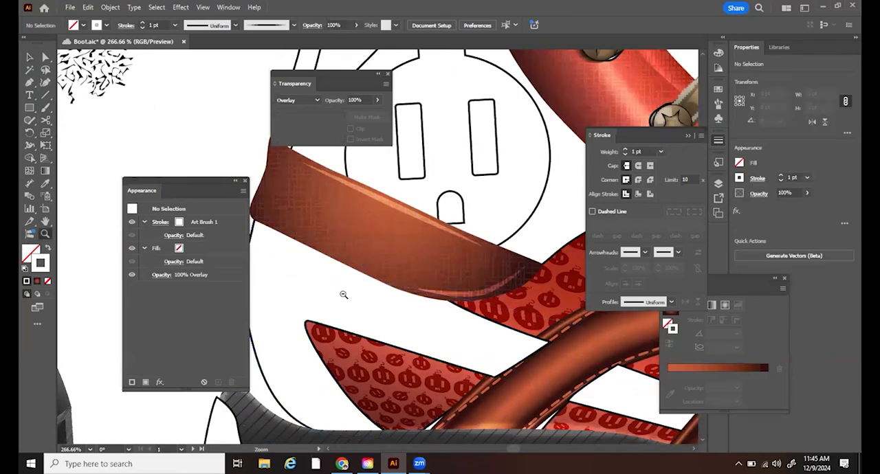
pyautogui.keyDown('alt'); pyautogui.click(343, 295); pyautogui.keyUp('alt')
pyautogui.keyDown('alt'); pyautogui.click(343, 295); pyautogui.keyUp('alt')
pyautogui.keyDown('alt'); pyautogui.click(345, 292); pyautogui.keyUp('alt')
pyautogui.moveTo(439, 245); pyautogui.dragTo(701, 359)
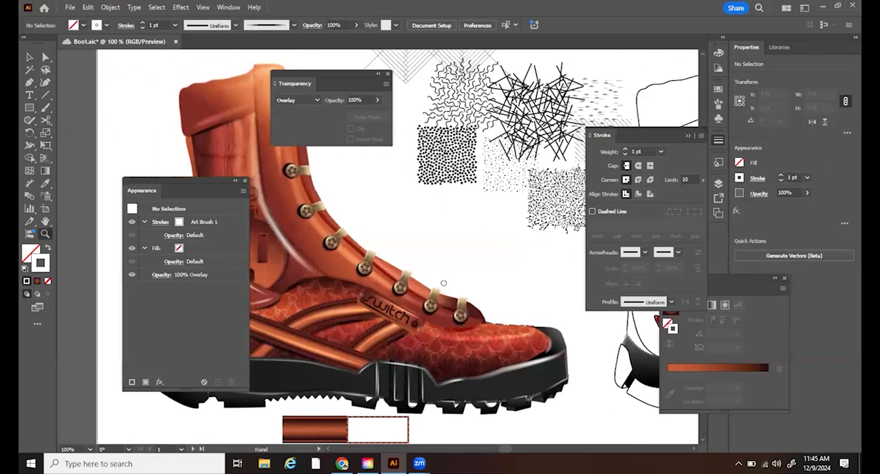
pyautogui.moveTo(443, 283); pyautogui.dragTo(521, 269)
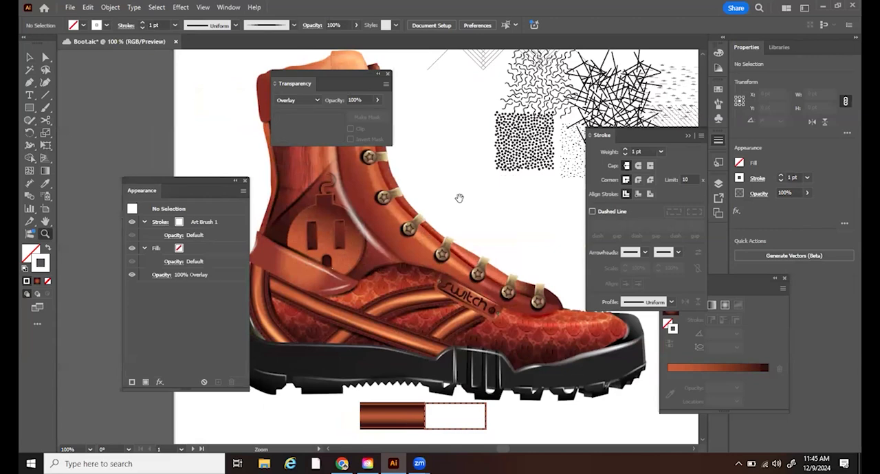
pyautogui.moveTo(459, 198); pyautogui.dragTo(228, 183)
pyautogui.moveTo(414, 216); pyautogui.dragTo(101, 140)
# - Draw an S-shaped path about 96 pt wide and 44 pt high along the patterned red panel's upper edge and under the heel strap's tip
pyautogui.moveTo(380, 246); pyautogui.dragTo(440, 249)
pyautogui.moveTo(330, 172); pyautogui.dragTo(568, 273)
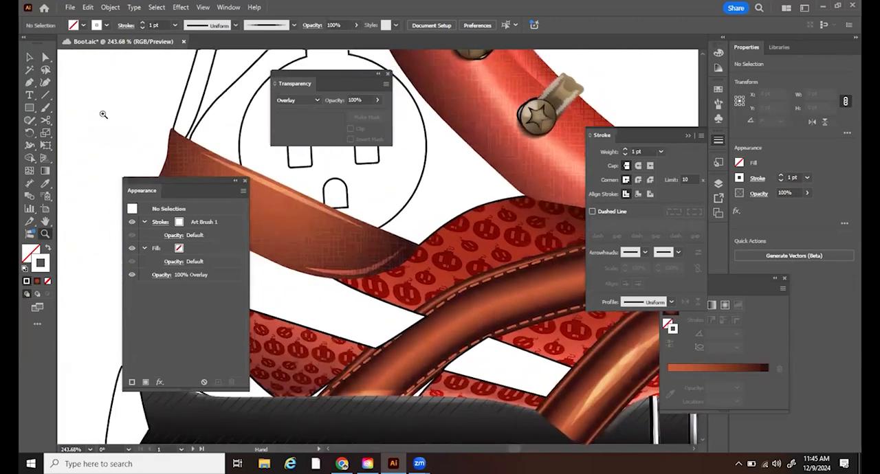
pyautogui.click(28, 82)
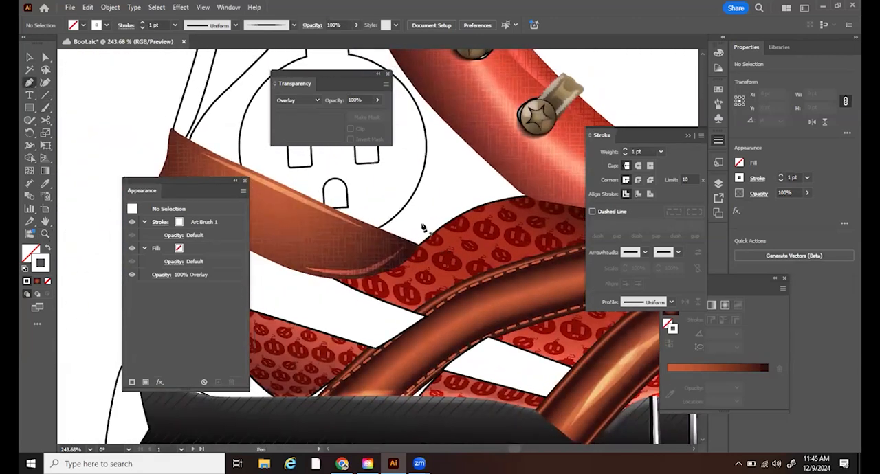
pyautogui.click(526, 200)
pyautogui.moveTo(464, 220); pyautogui.dragTo(360, 283)
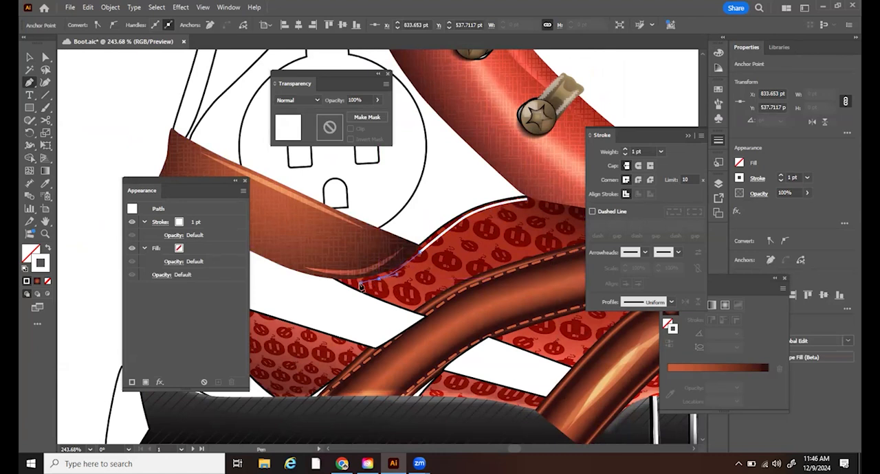
pyautogui.click(344, 282)
pyautogui.click(29, 58)
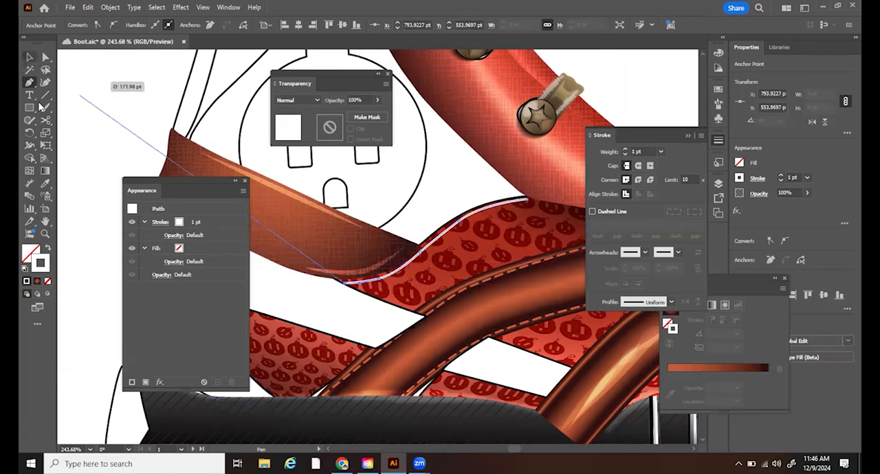
# - Colour the S-shaped path's stroke black and apply the tapered art brush to it
pyautogui.doubleClick(45, 268)
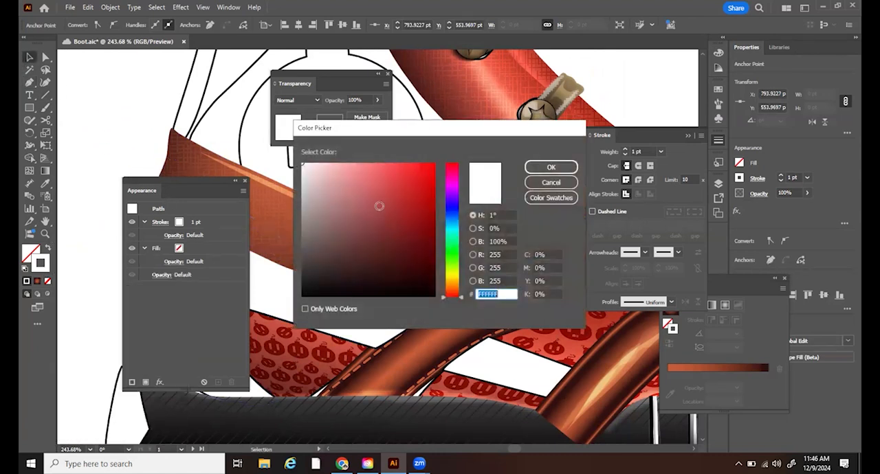
pyautogui.click(303, 296)
pyautogui.click(552, 167)
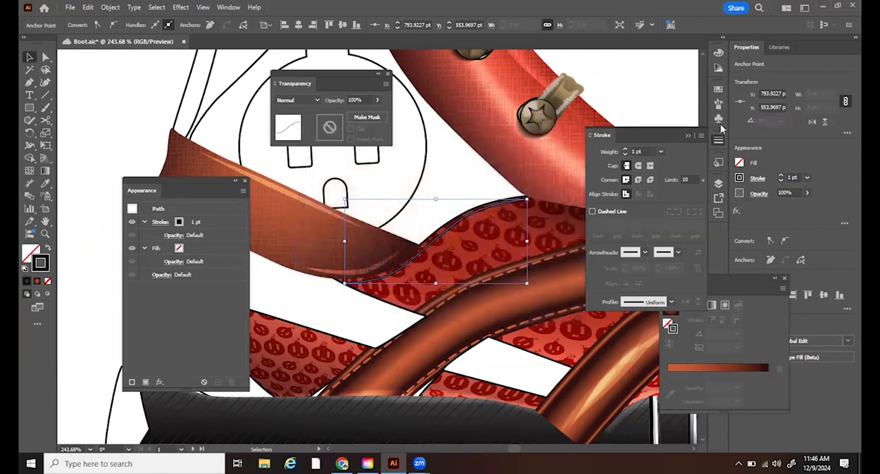
pyautogui.click(718, 104)
pyautogui.click(632, 159)
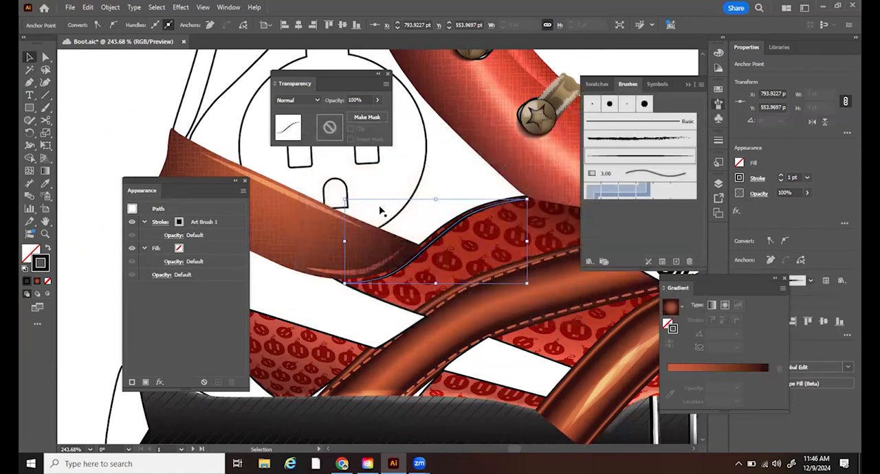
# - Set the black S-shaped stroke's blend mode to Overlay and shift it slightly towards the heel
pyautogui.click(303, 101)
pyautogui.click(307, 202)
pyautogui.moveTo(434, 244); pyautogui.dragTo(433, 244)
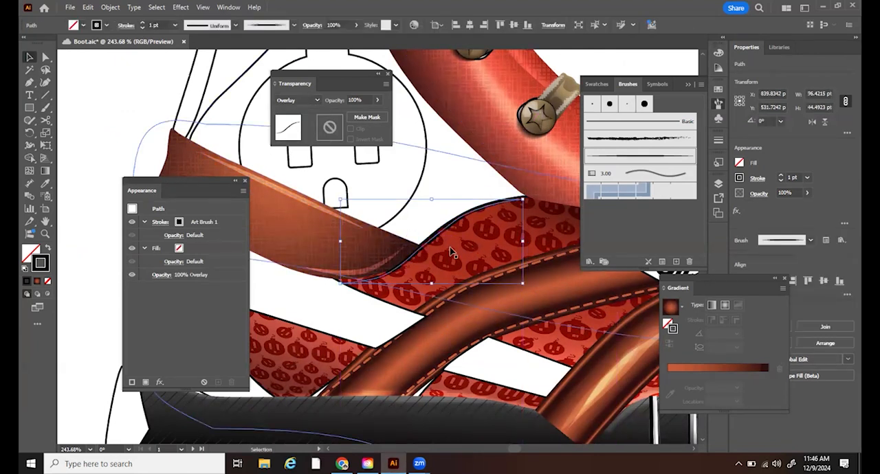
# - Apply a Gaussian Blur with a radius of about 0.97 pixels to the black S-shaped stroke under the heel strap
pyautogui.moveTo(93, 213); pyautogui.dragTo(506, 242)
pyautogui.moveTo(185, 317); pyautogui.dragTo(511, 323)
pyautogui.moveTo(393, 223); pyautogui.dragTo(137, 227)
pyautogui.moveTo(472, 245); pyautogui.dragTo(241, 307)
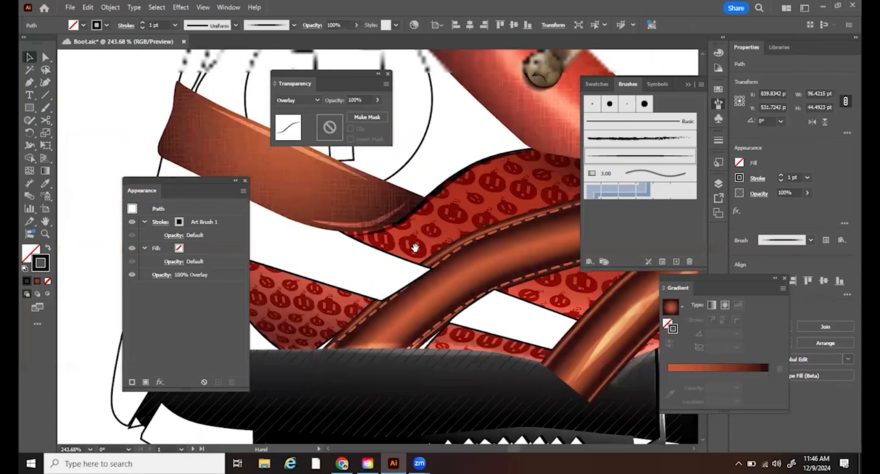
pyautogui.click(179, 8)
pyautogui.moveTo(254, 184)
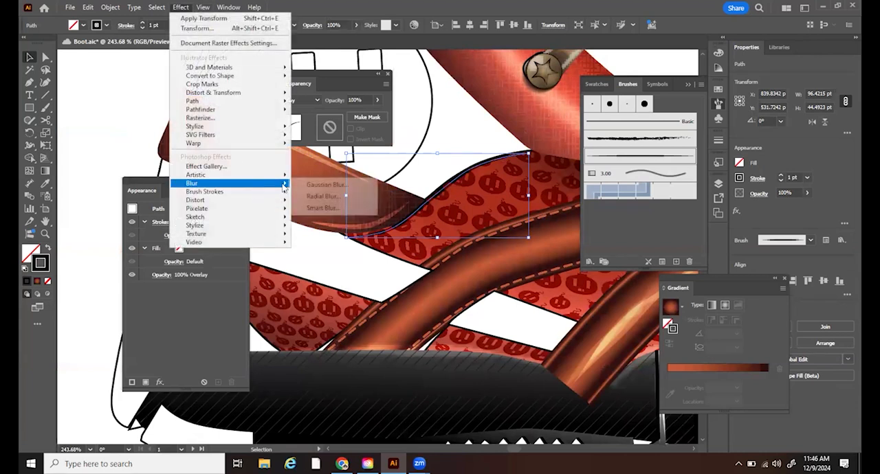
pyautogui.click(328, 185)
pyautogui.moveTo(429, 199); pyautogui.dragTo(474, 278)
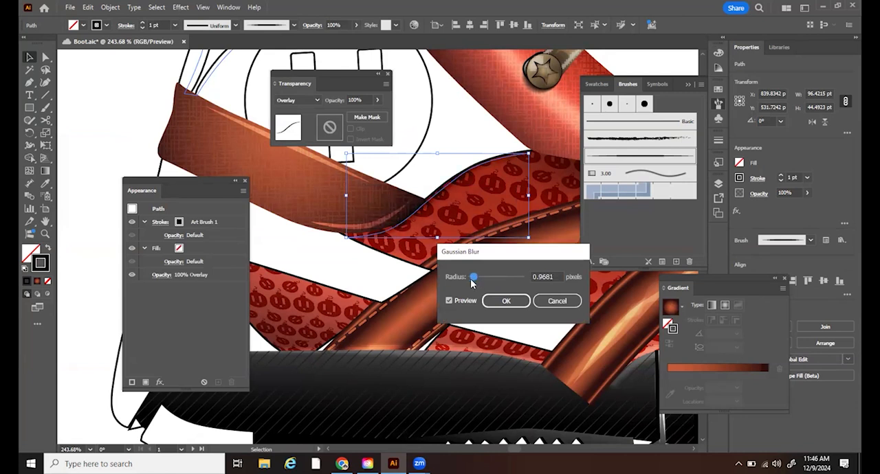
pyautogui.moveTo(473, 281); pyautogui.dragTo(474, 282)
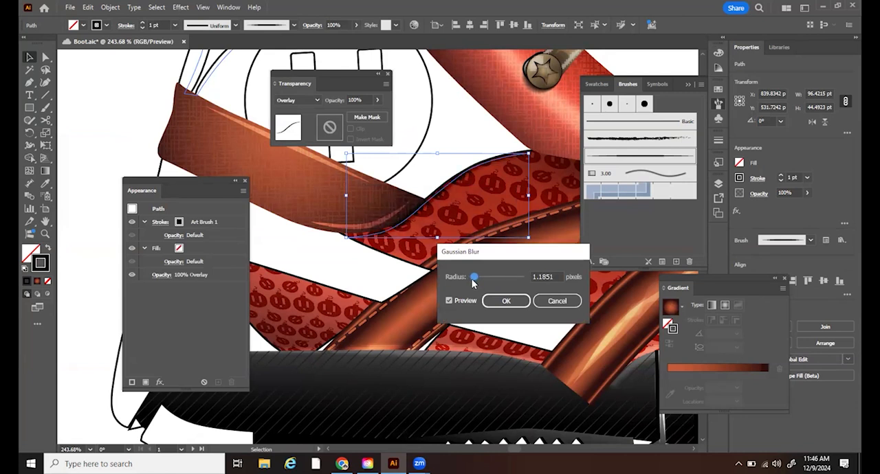
pyautogui.click(507, 302)
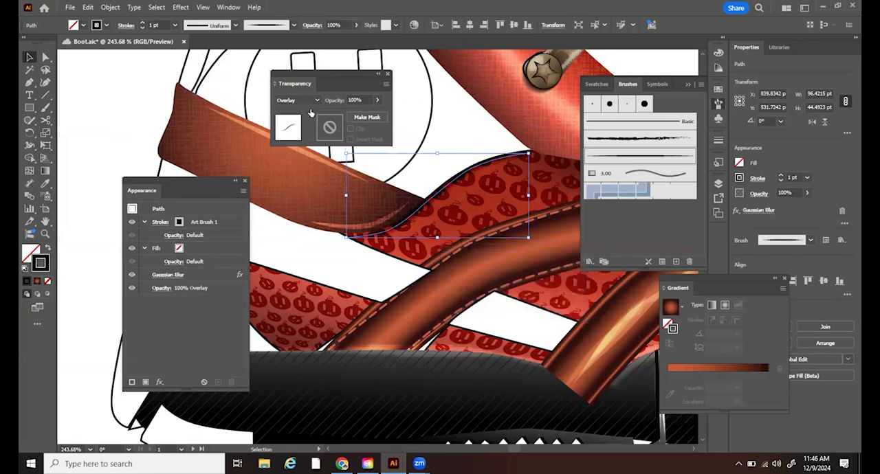
# - Lower the blurred S-shaped stroke's opacity to 50% and deselect it
pyautogui.press('a')
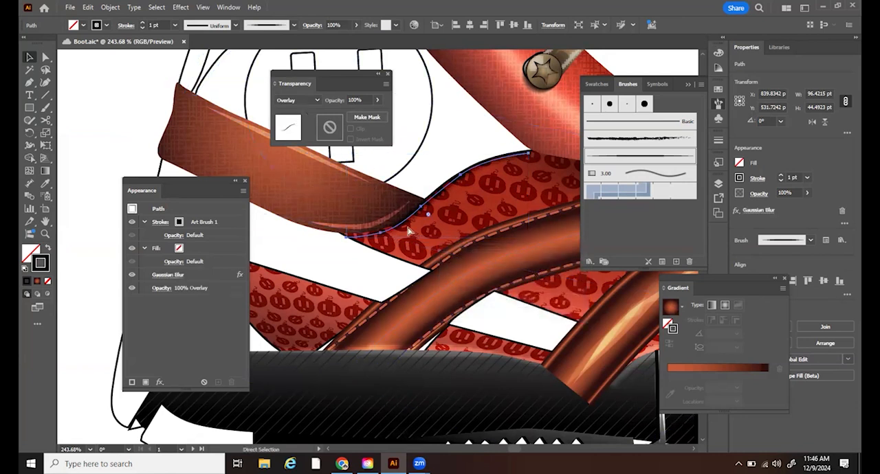
pyautogui.press('v')
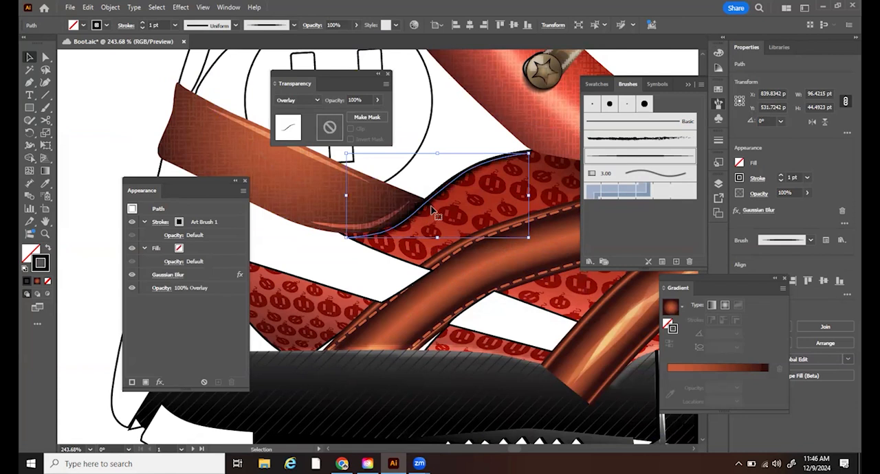
pyautogui.click(354, 100)
pyautogui.write('5')
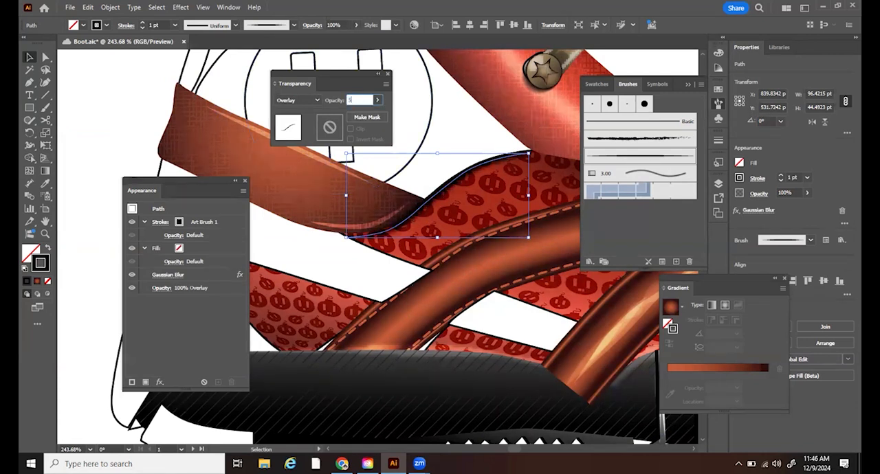
pyautogui.write('0')
pyautogui.press('Return')
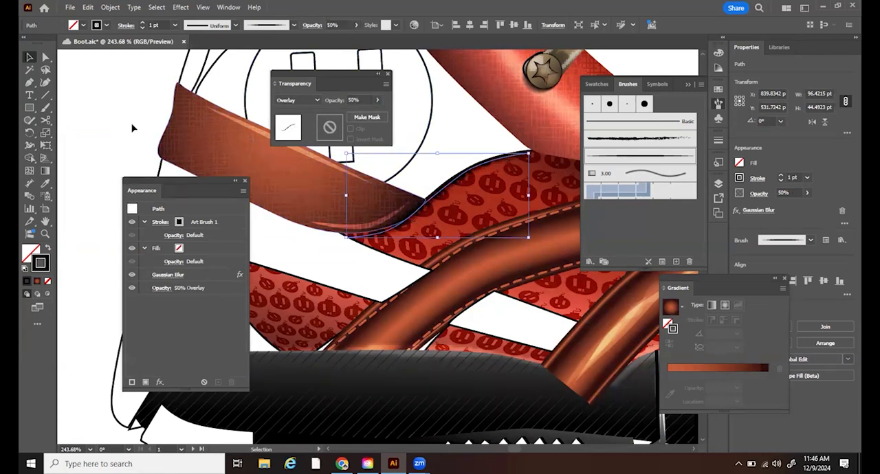
pyautogui.click(133, 128)
# - Examine the heel strap and its new shadow at whole-boot scale alongside the finished reference boot
pyautogui.click(45, 233)
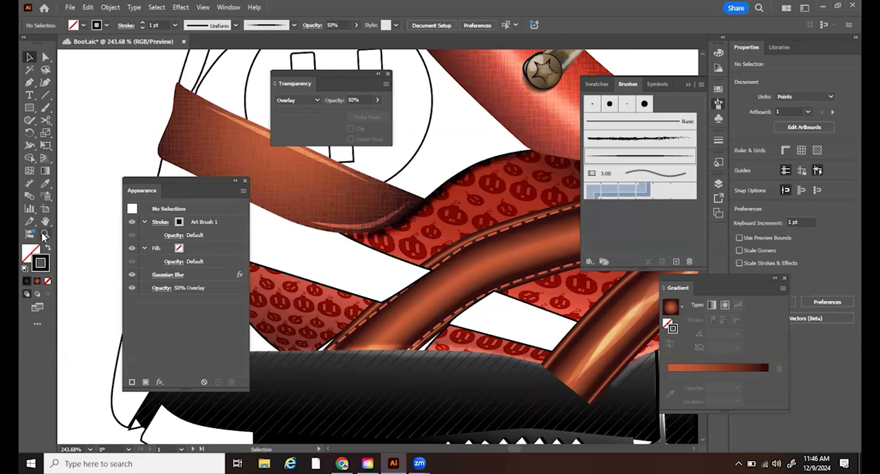
pyautogui.scroll(-5, 414, 266)
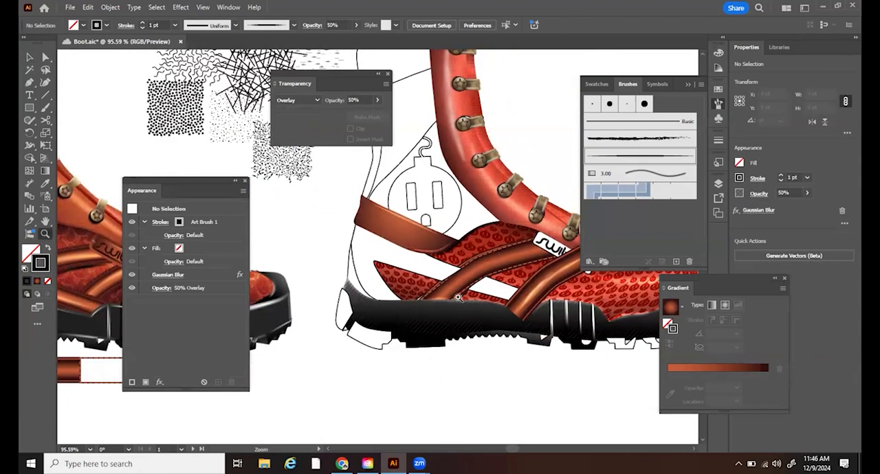
pyautogui.moveTo(529, 315); pyautogui.dragTo(461, 332)
pyautogui.moveTo(529, 341); pyautogui.dragTo(510, 344)
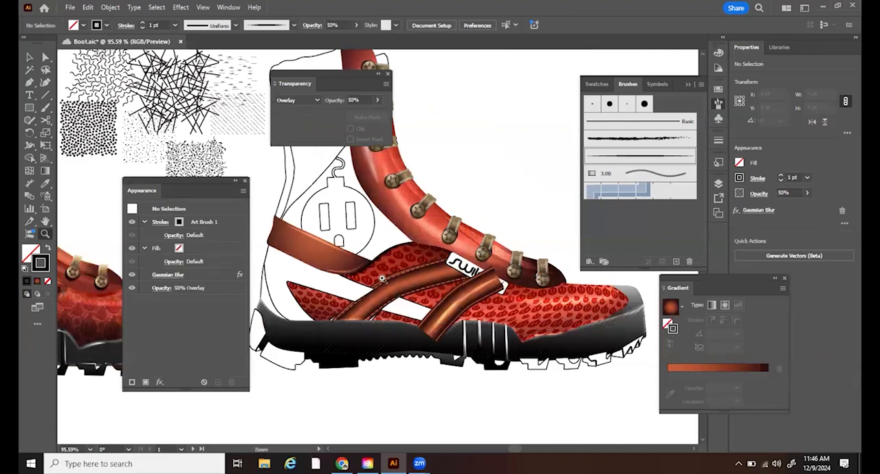
pyautogui.moveTo(315, 304); pyautogui.dragTo(501, 321)
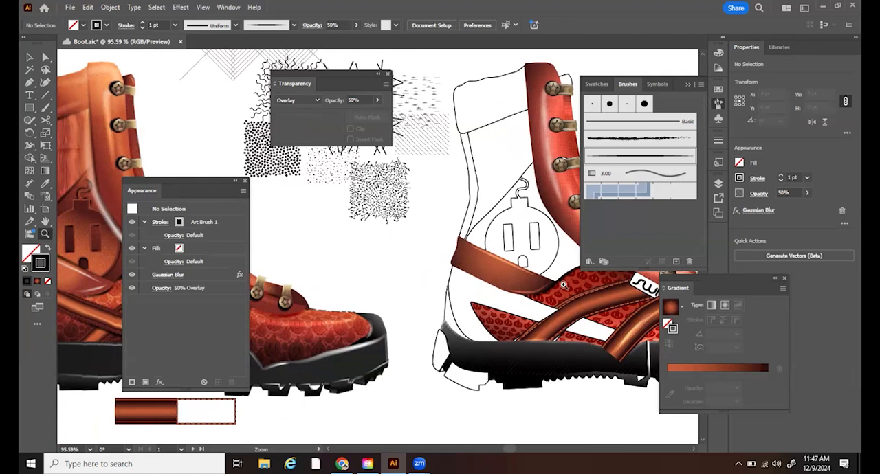
pyautogui.moveTo(536, 303); pyautogui.dragTo(507, 311)
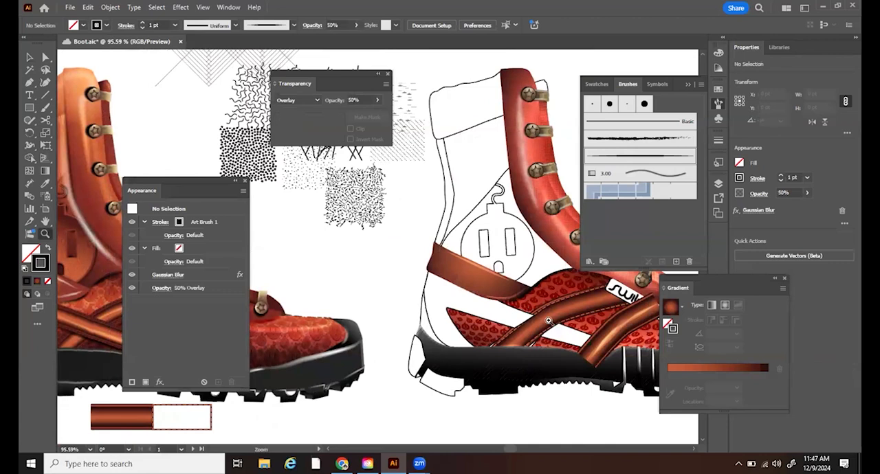
pyautogui.moveTo(567, 321); pyautogui.dragTo(517, 315)
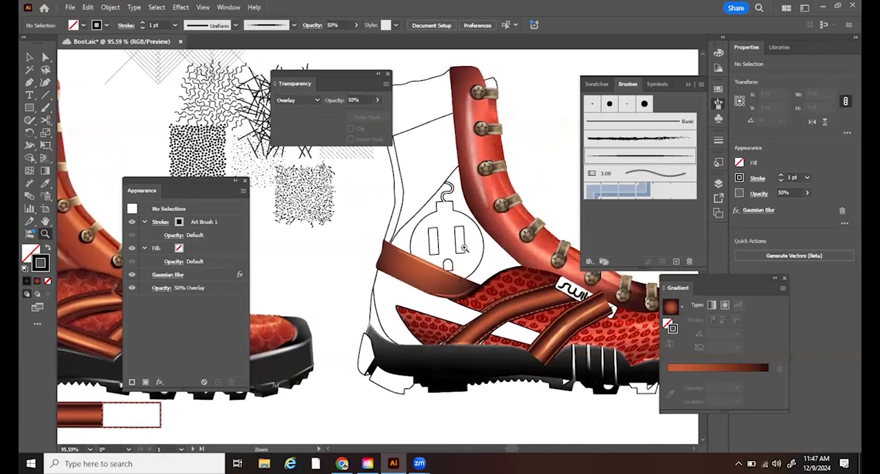